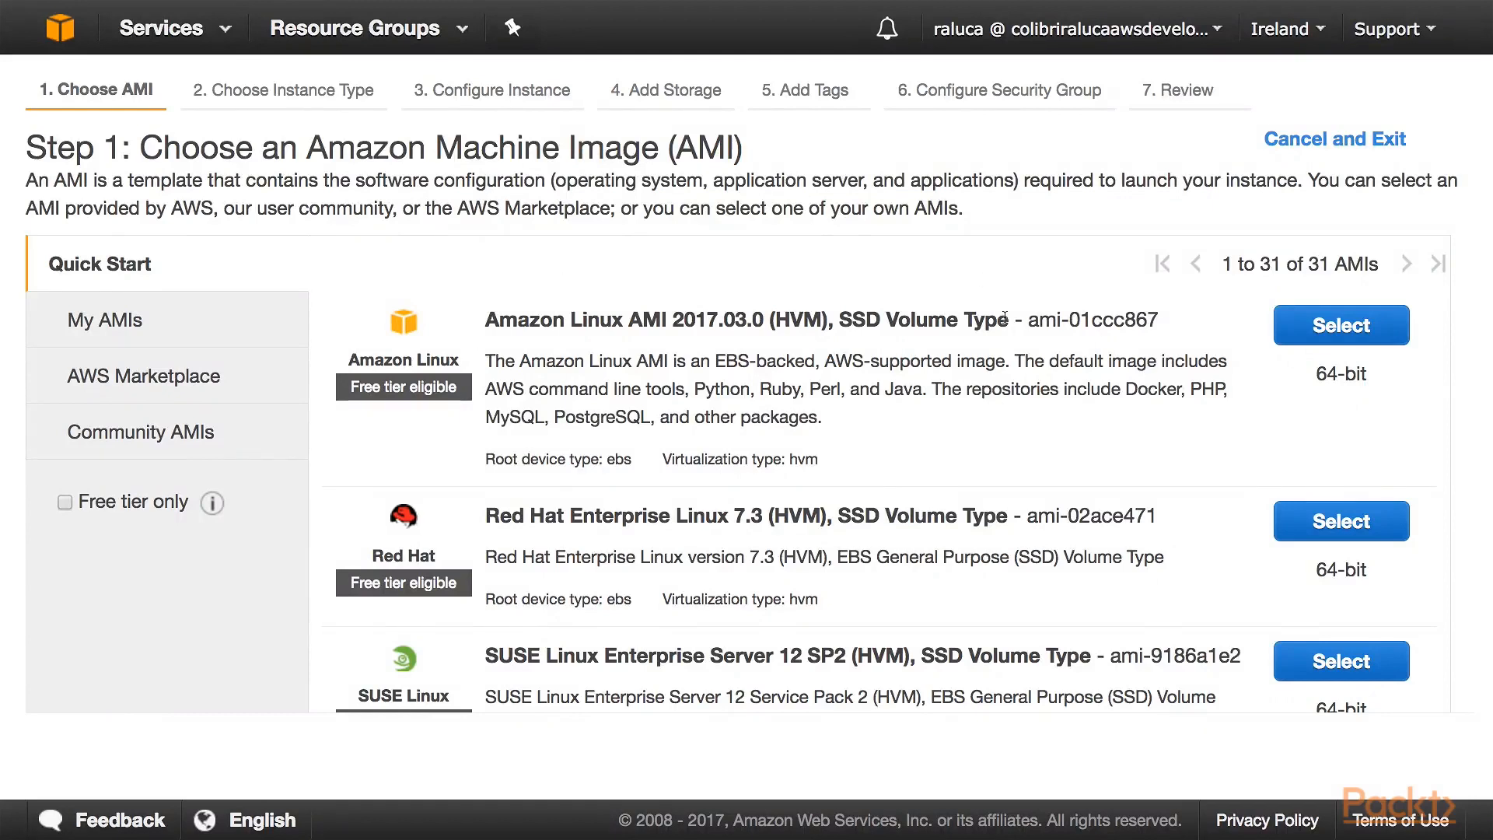
Step: Choose the Amazon Linux AMI with t2.micro and go to edit its security group
left_click(1308, 338)
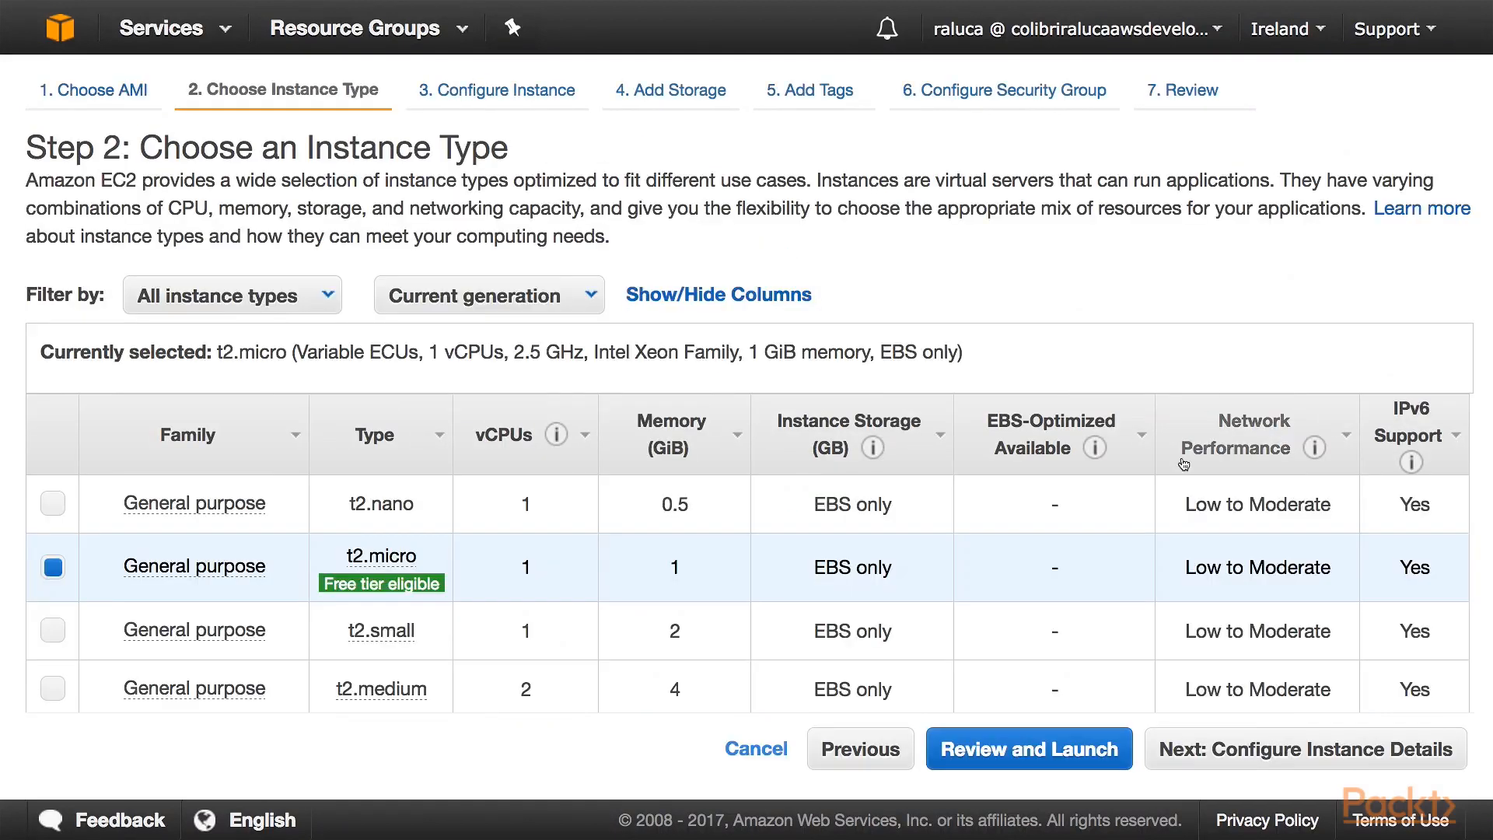
scroll(1168, 557, "down", 2)
scroll(1168, 556, "down", 2)
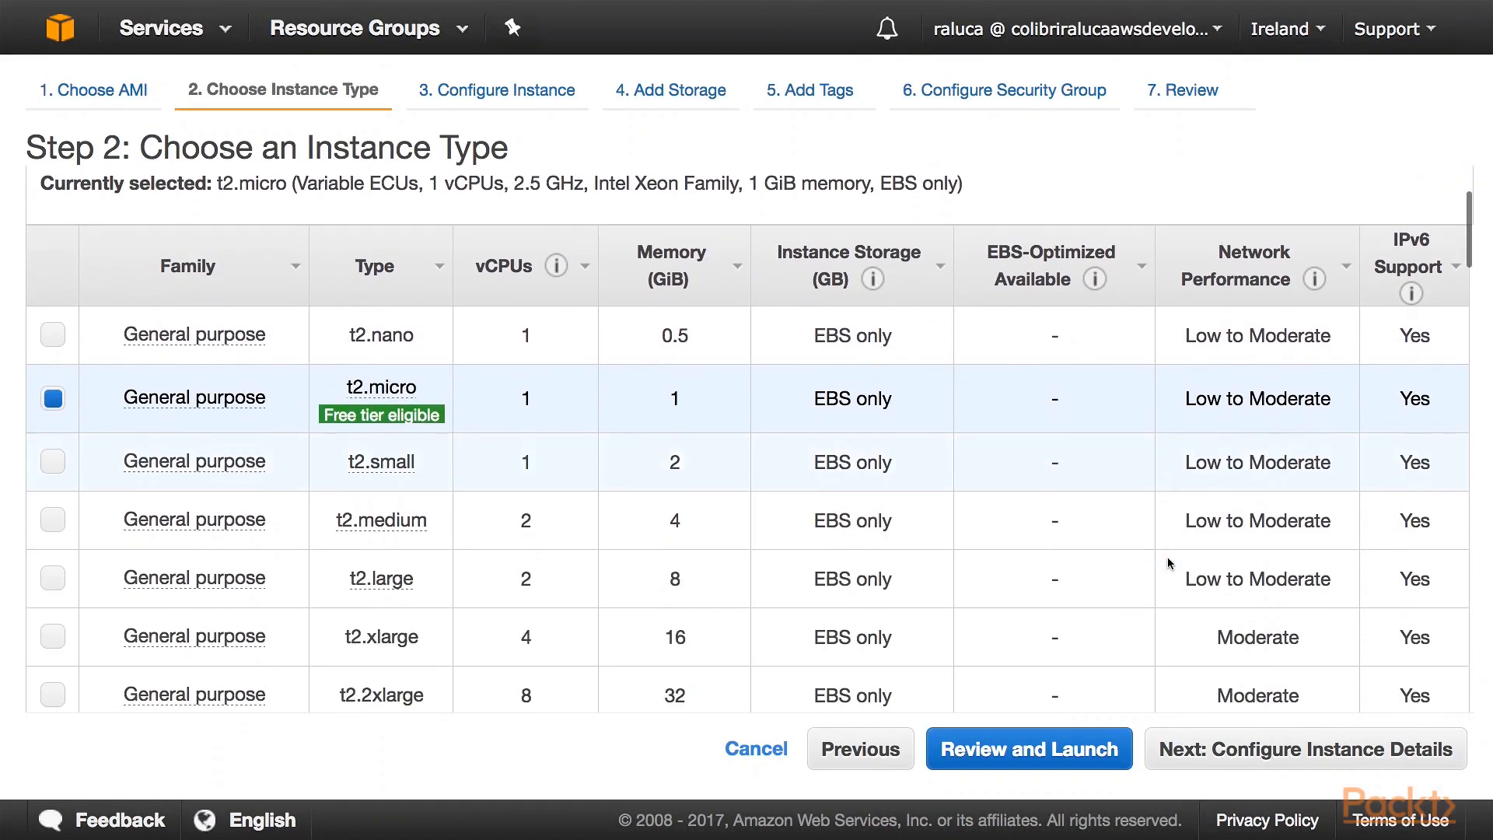
left_click(1084, 750)
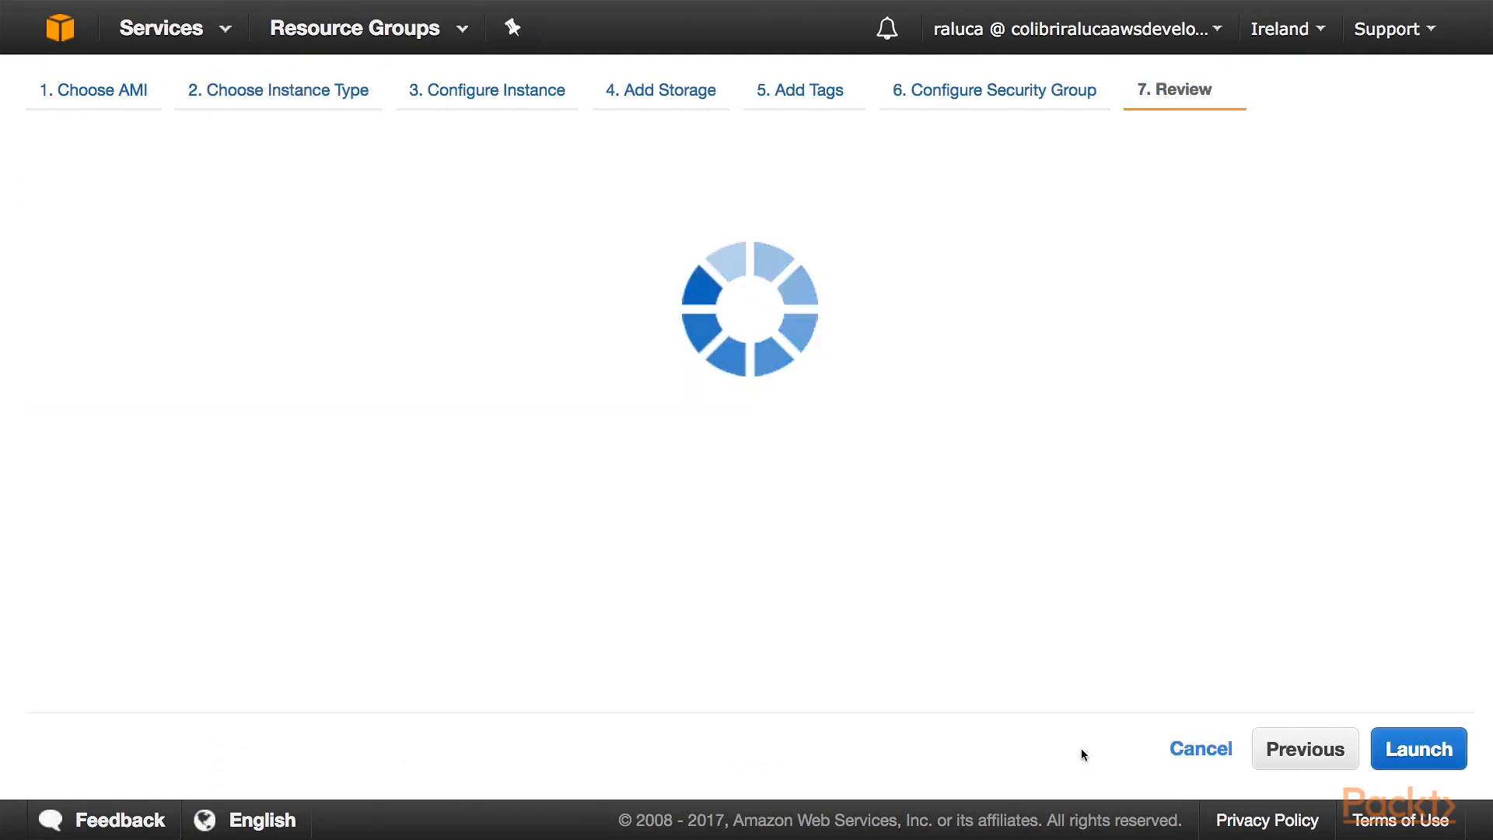
scroll(905, 654, "down", 2)
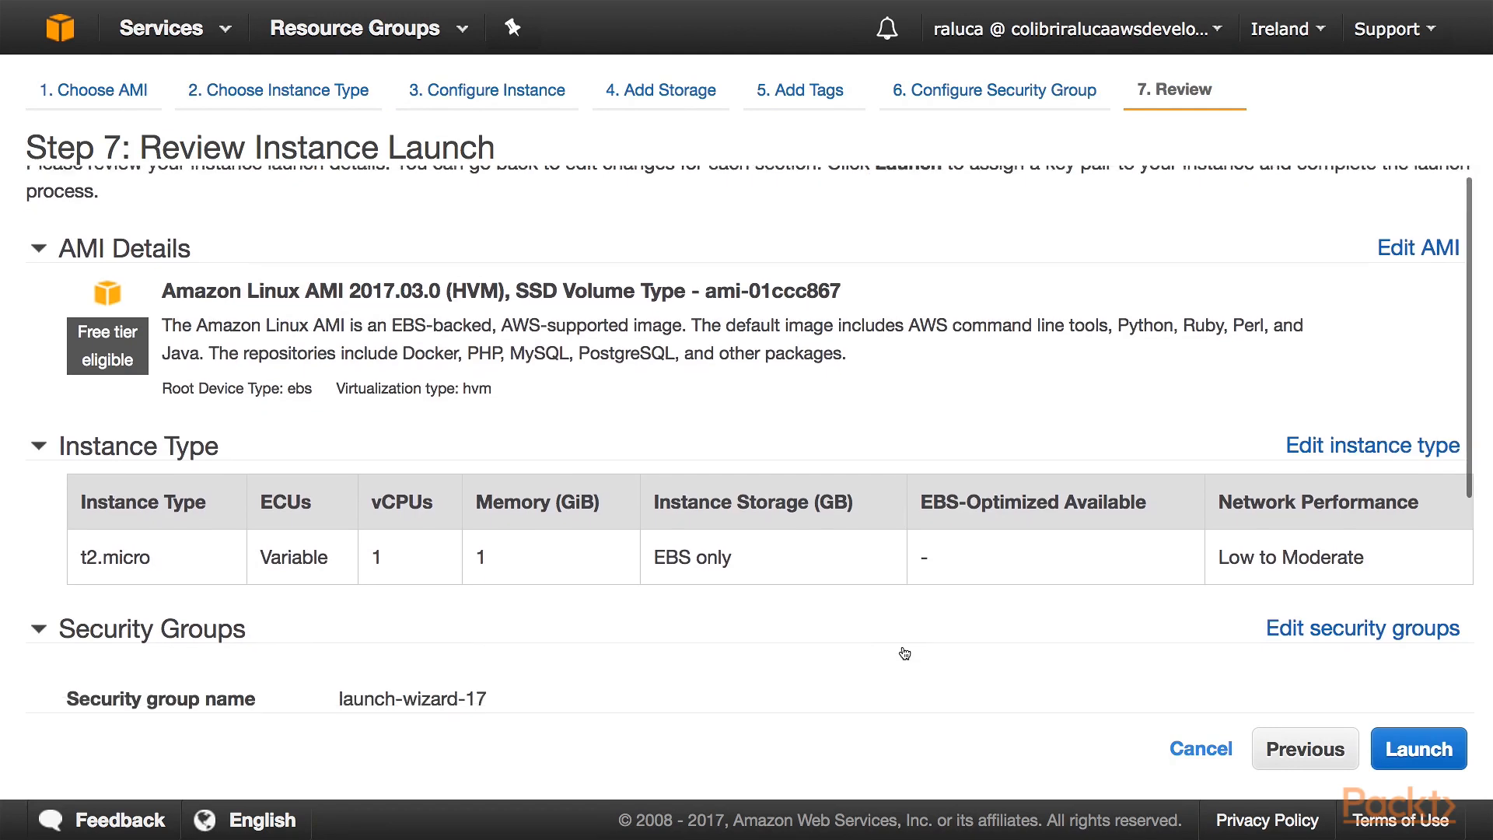
scroll(904, 654, "down", 2)
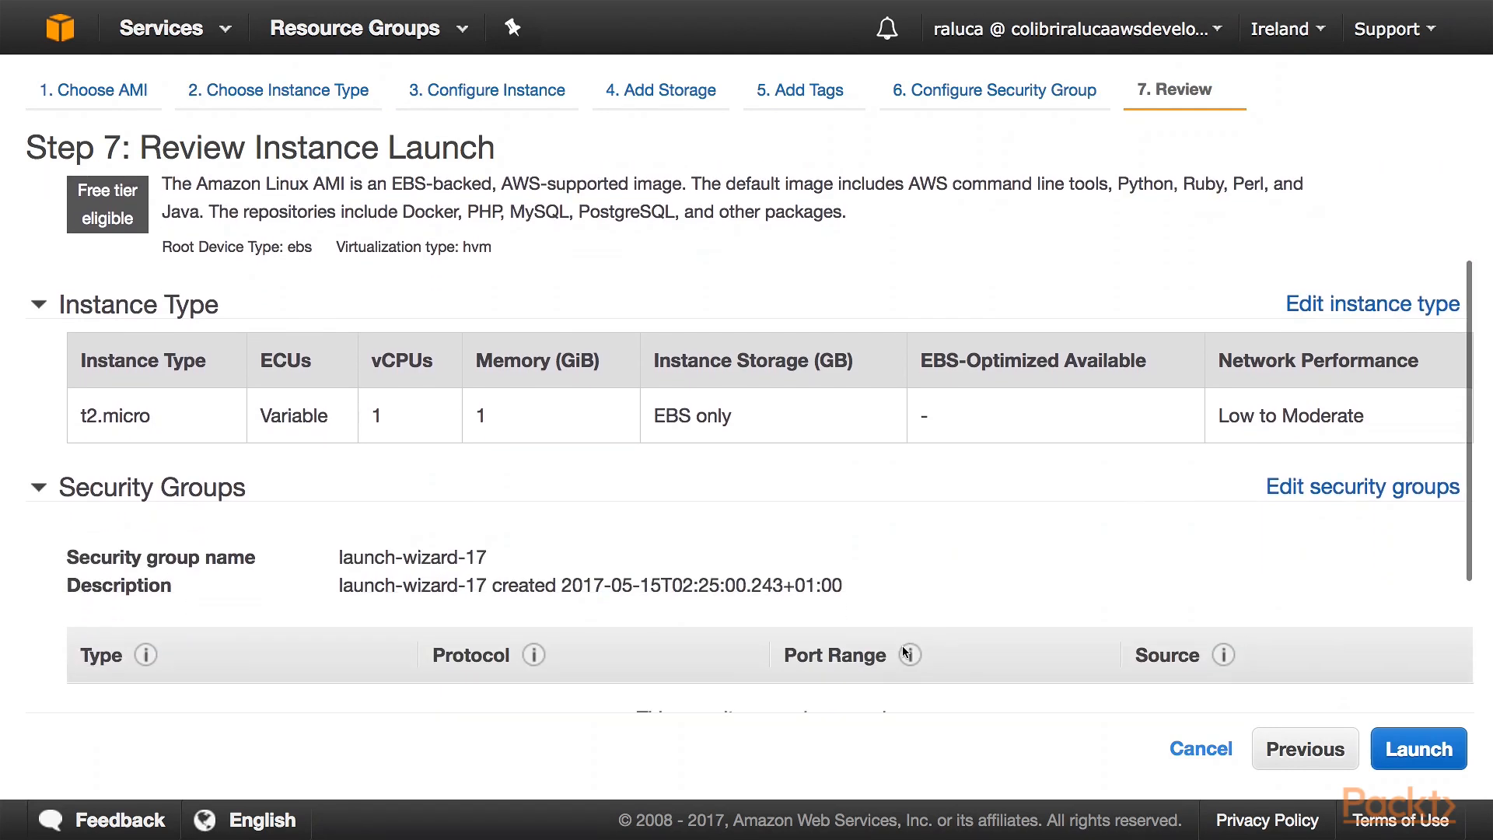
left_click(1362, 527)
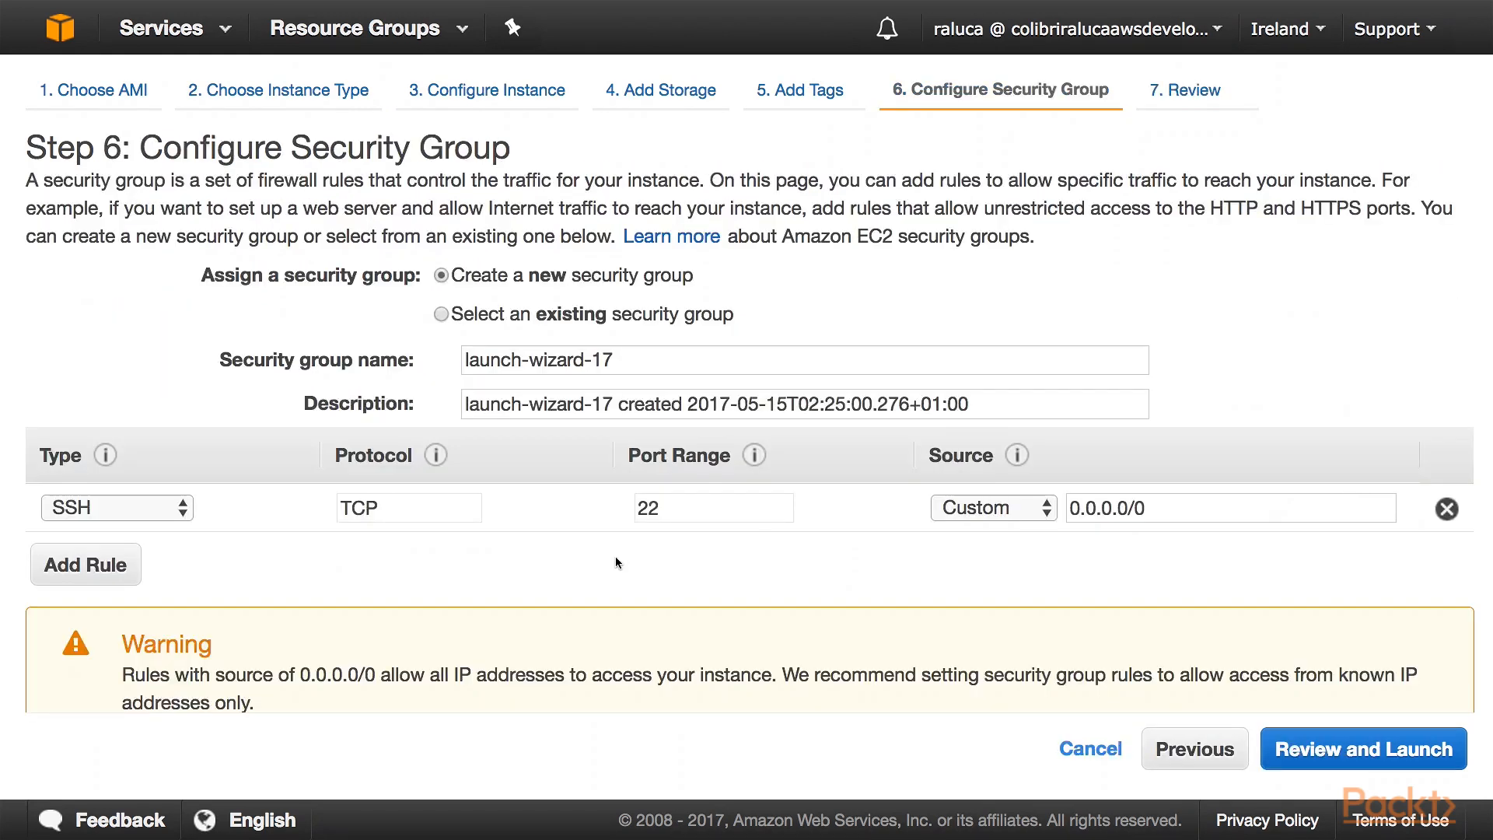
Step: Add an HTTP port 80 rule alongside SSH and return to the launch review
left_click(85, 565)
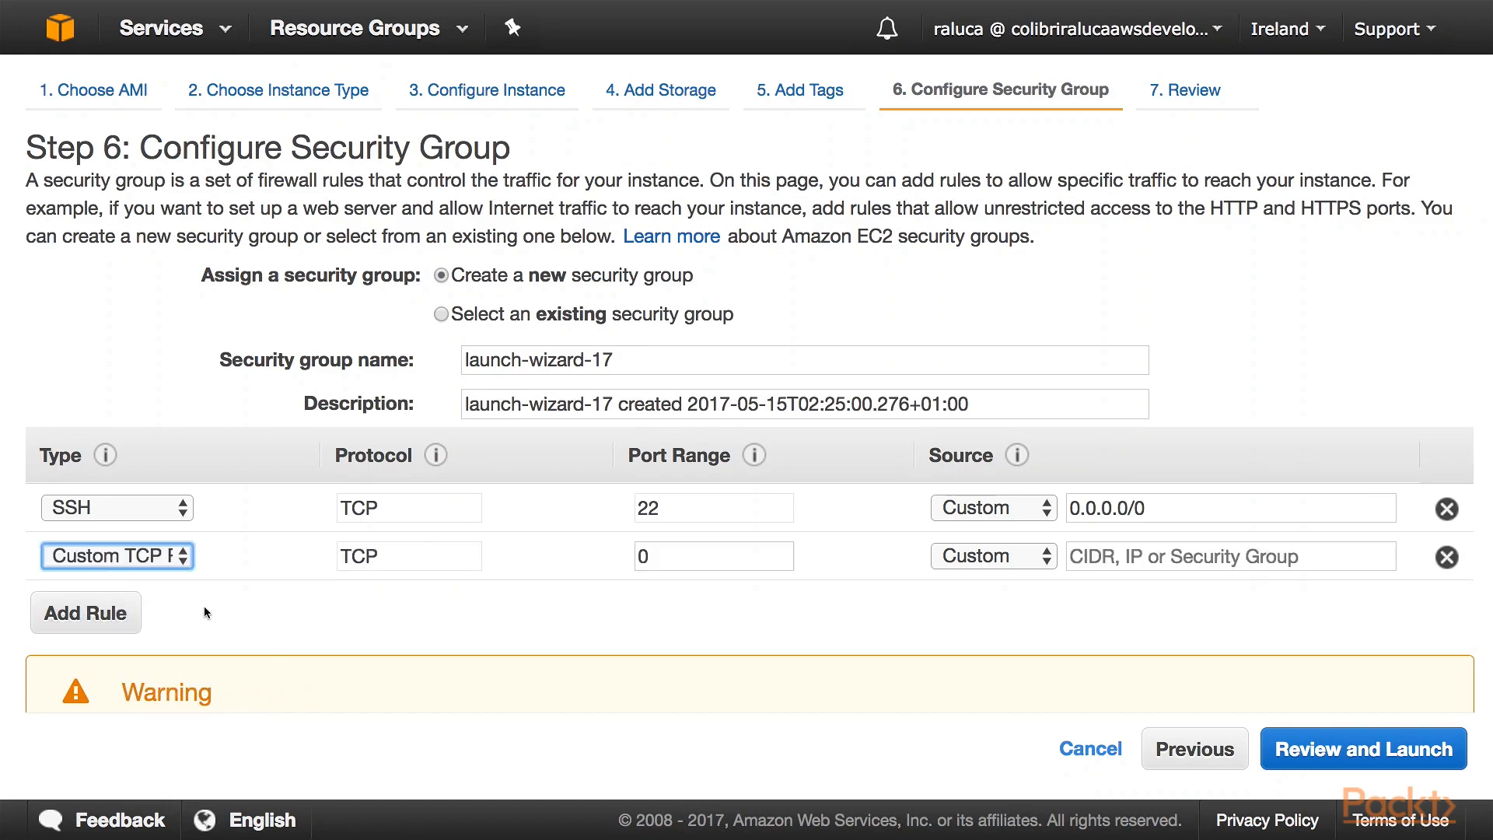
left_click(115, 557)
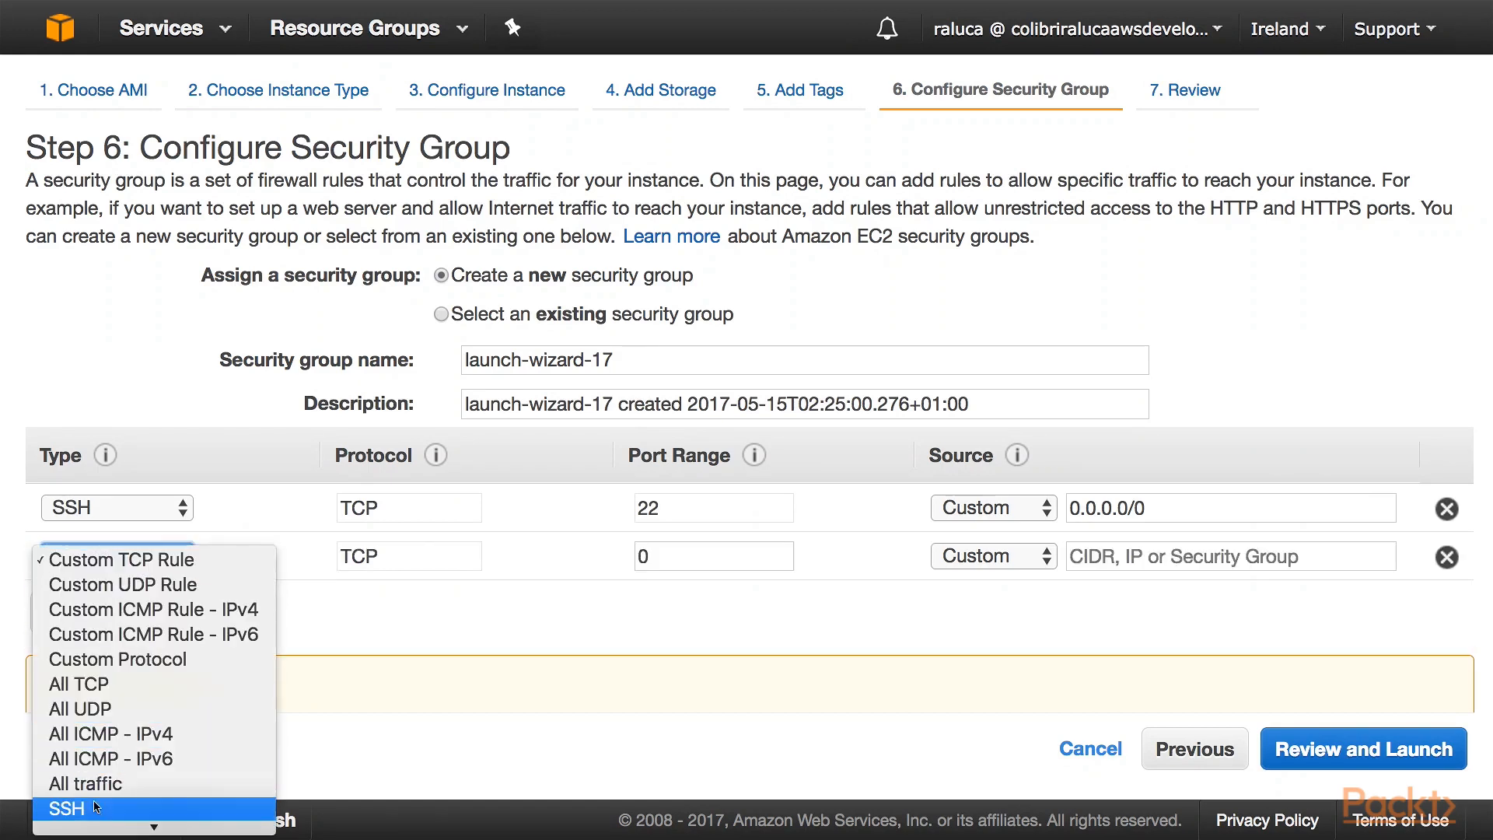
scroll(93, 806, "down", 3)
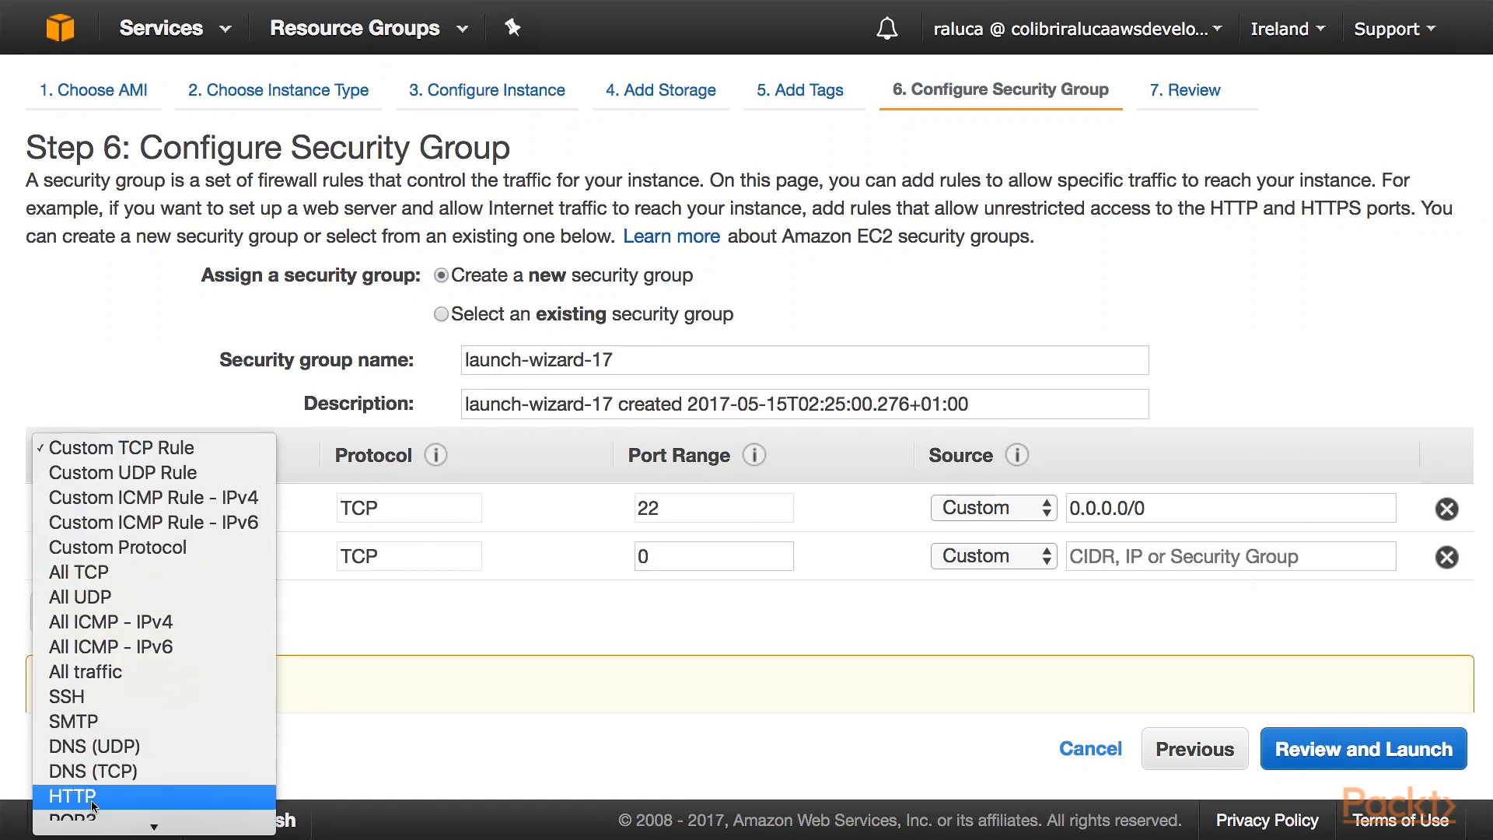
left_click(94, 796)
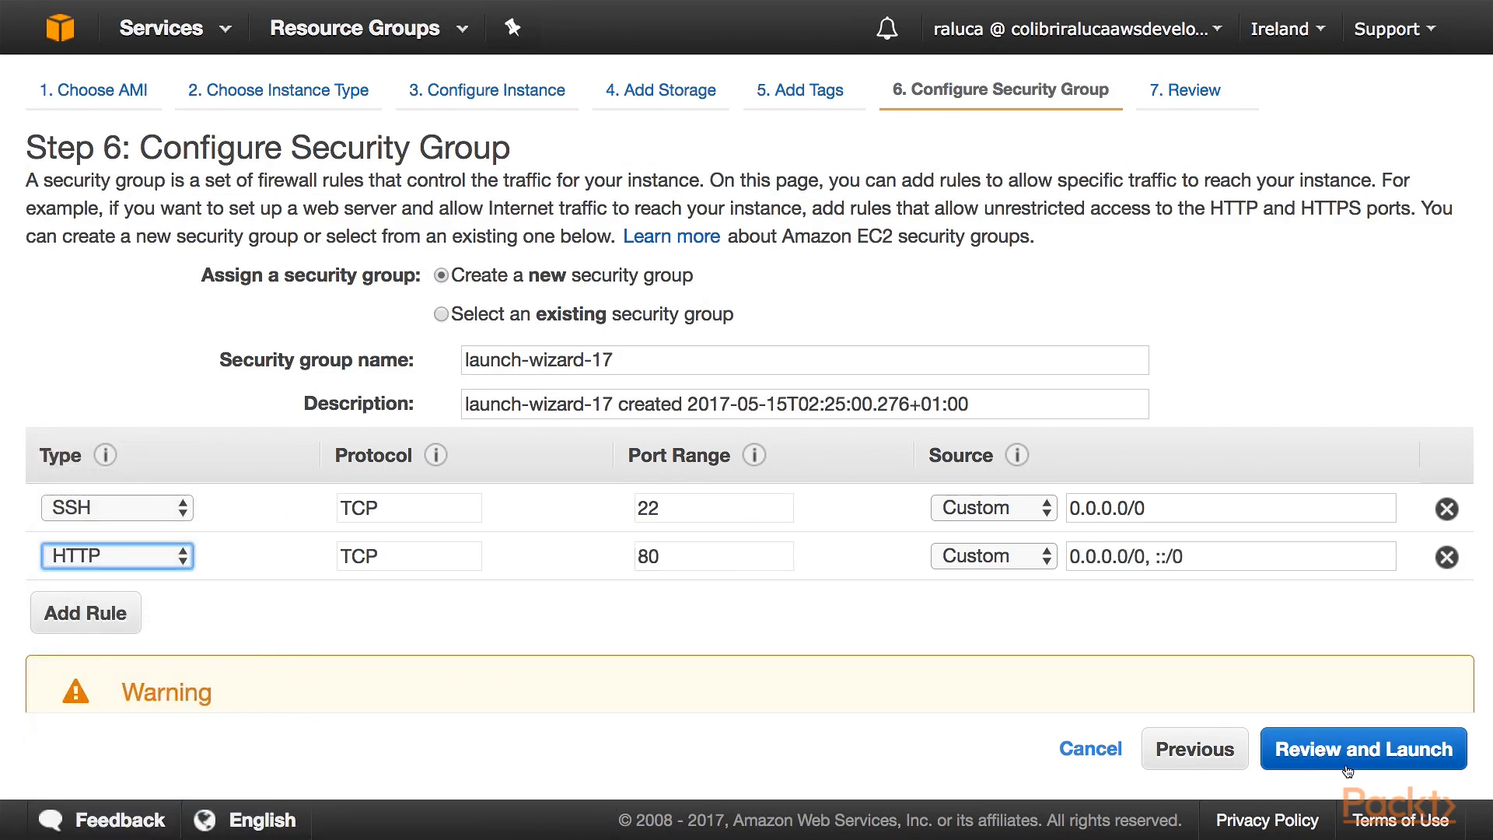
left_click(1348, 756)
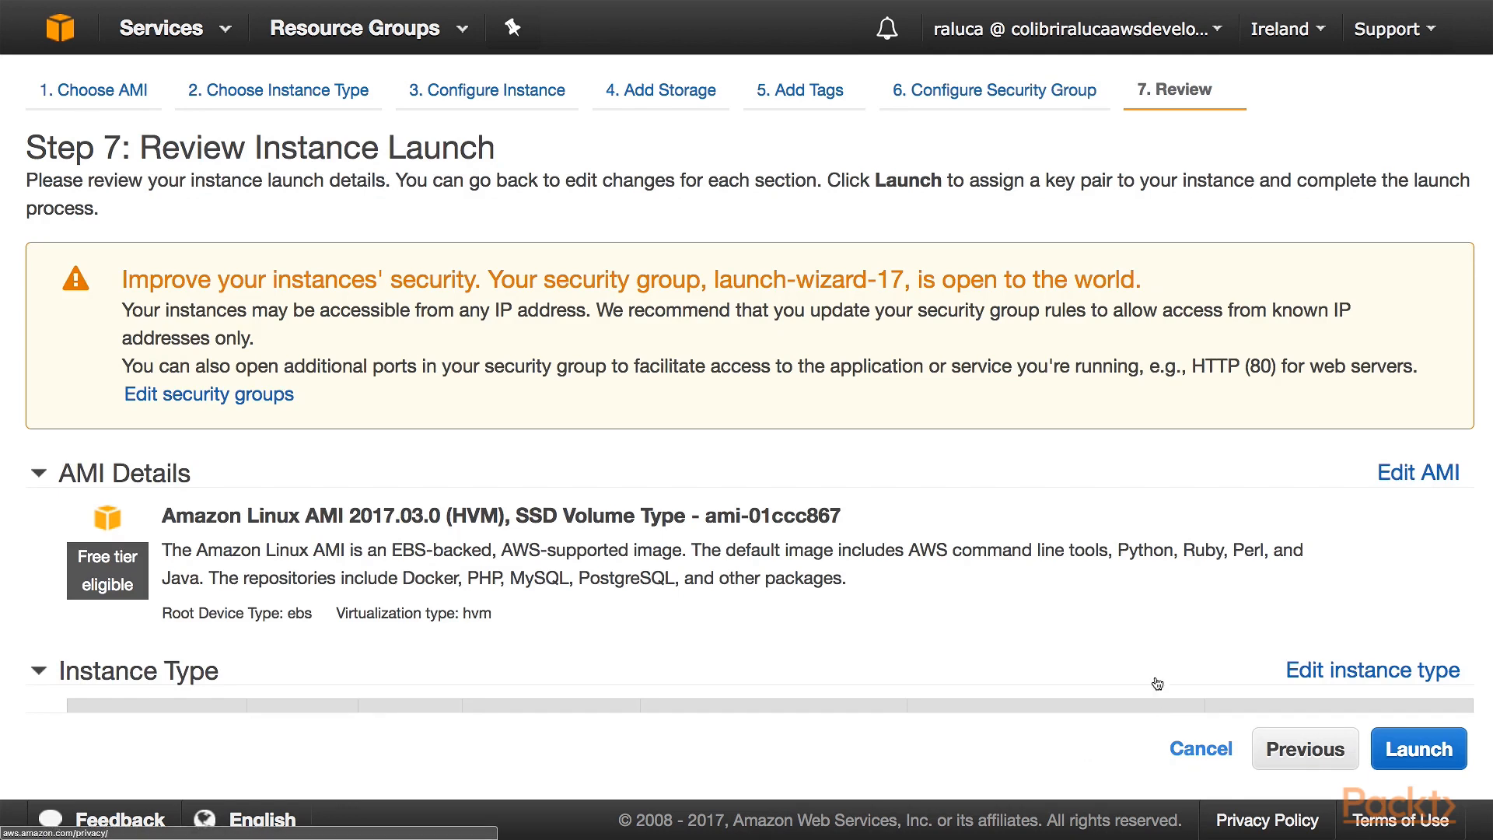
Step: Launch the instance using the existing test_key key pair with the acknowledgement ticked
left_click(1419, 749)
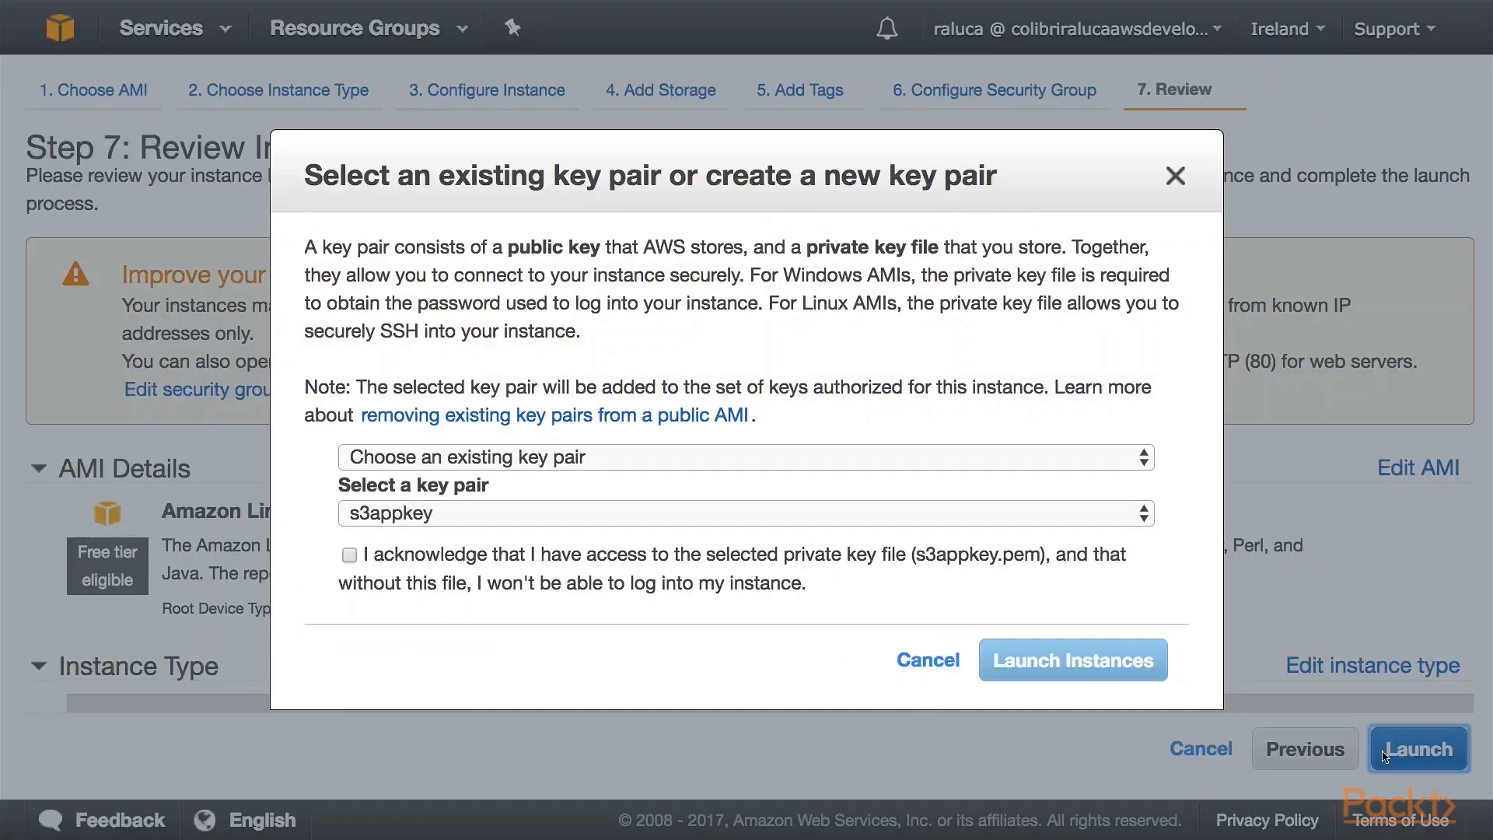
left_click(390, 522)
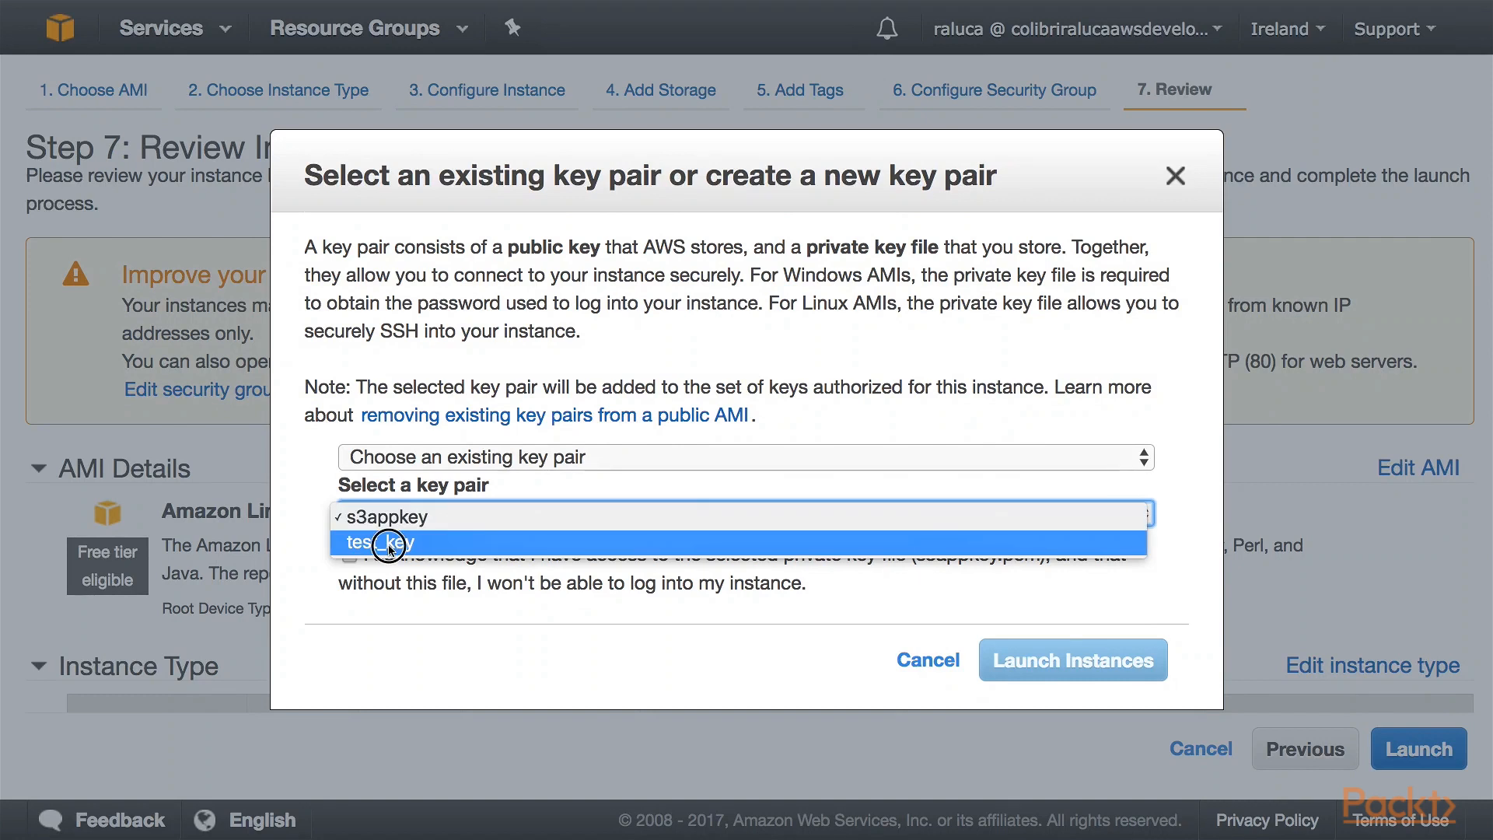
left_click(389, 543)
left_click(349, 556)
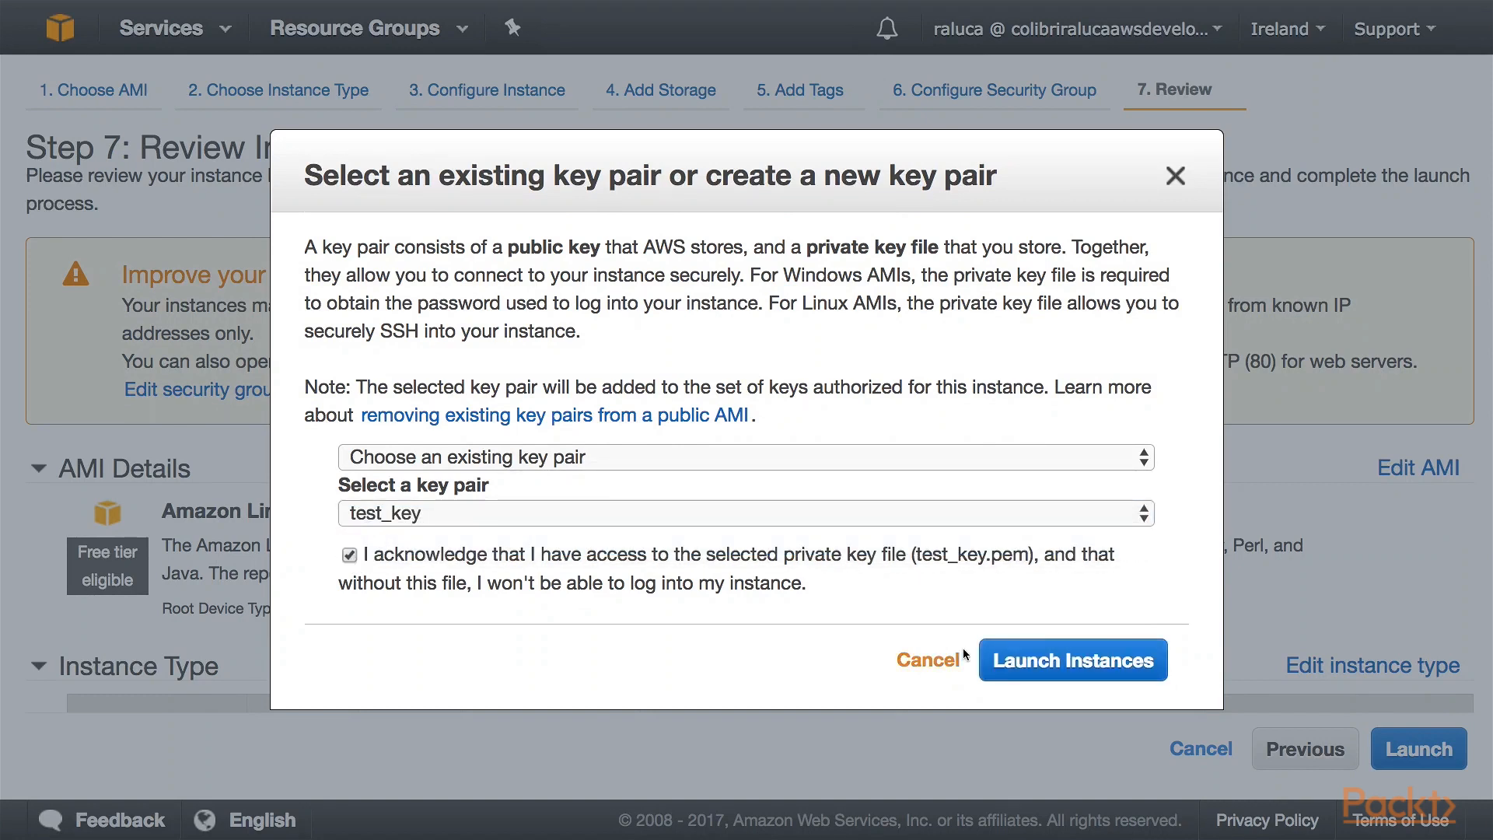
left_click(1074, 661)
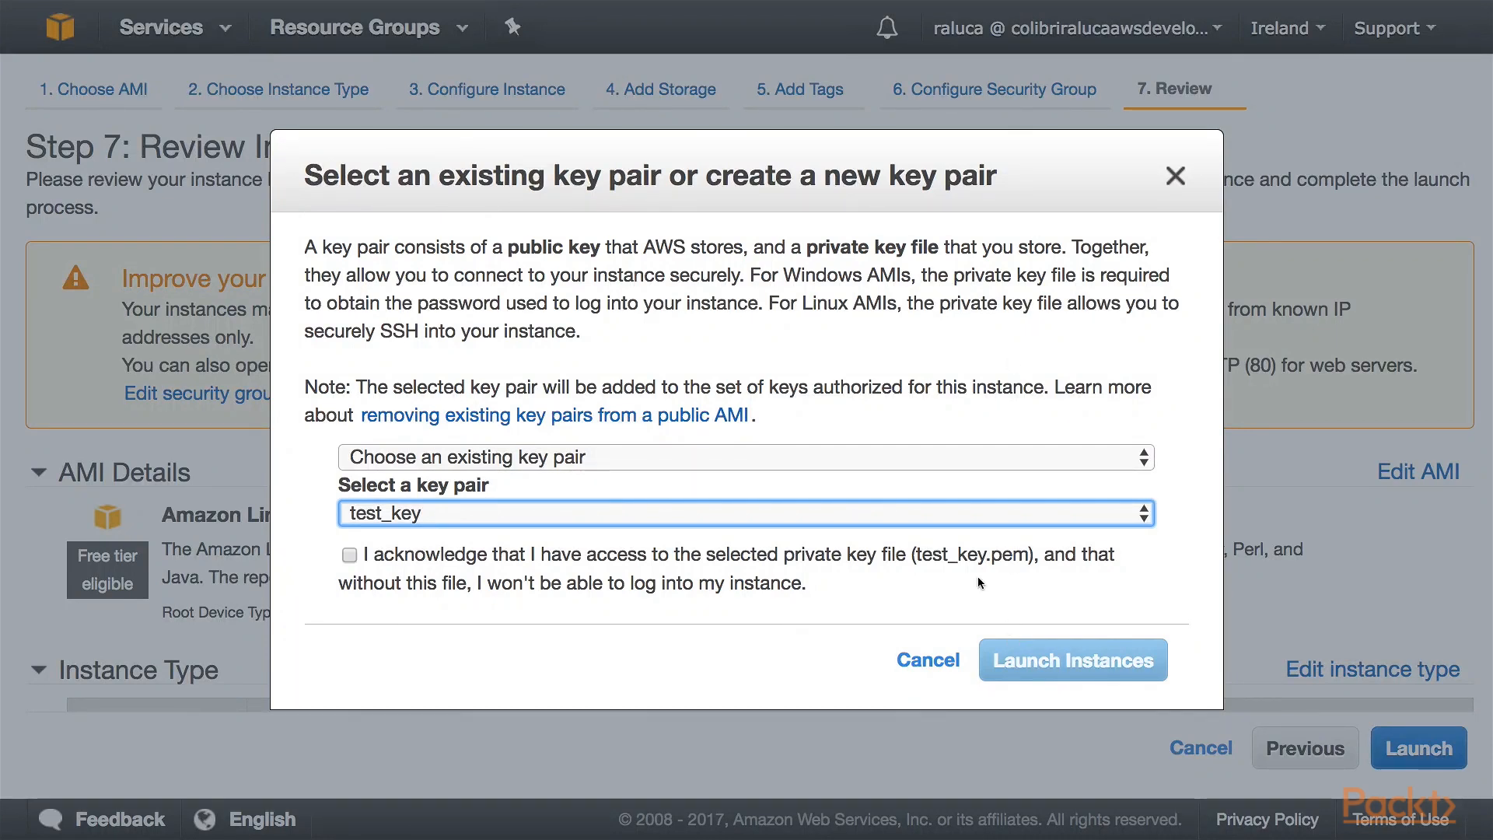
Step: Acknowledge the test_key private key again and confirm launching the instance
left_click(350, 555)
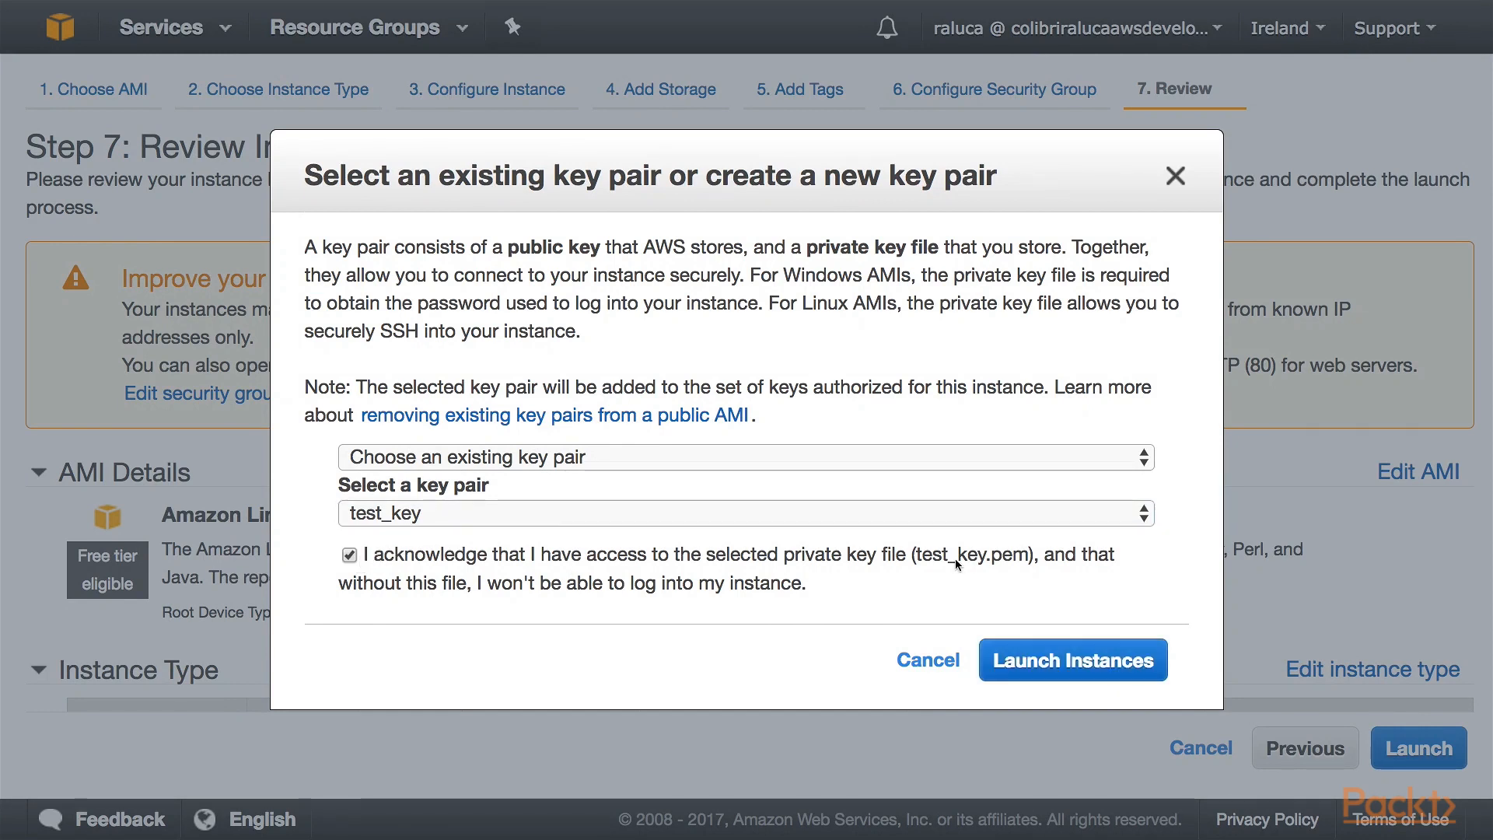
left_click(1154, 657)
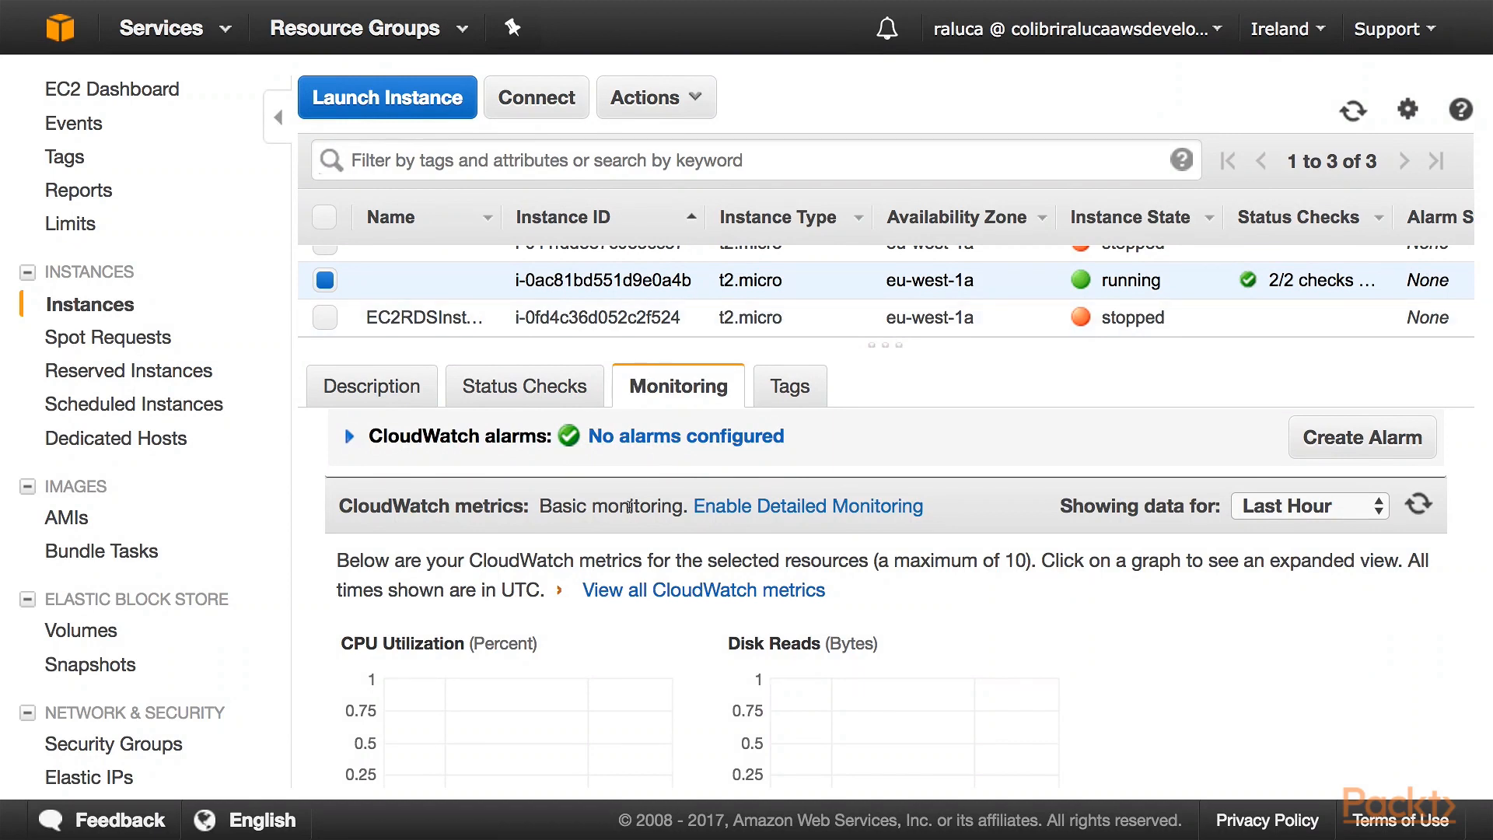
scroll(630, 505, "down", 2)
scroll(629, 512, "down", 2)
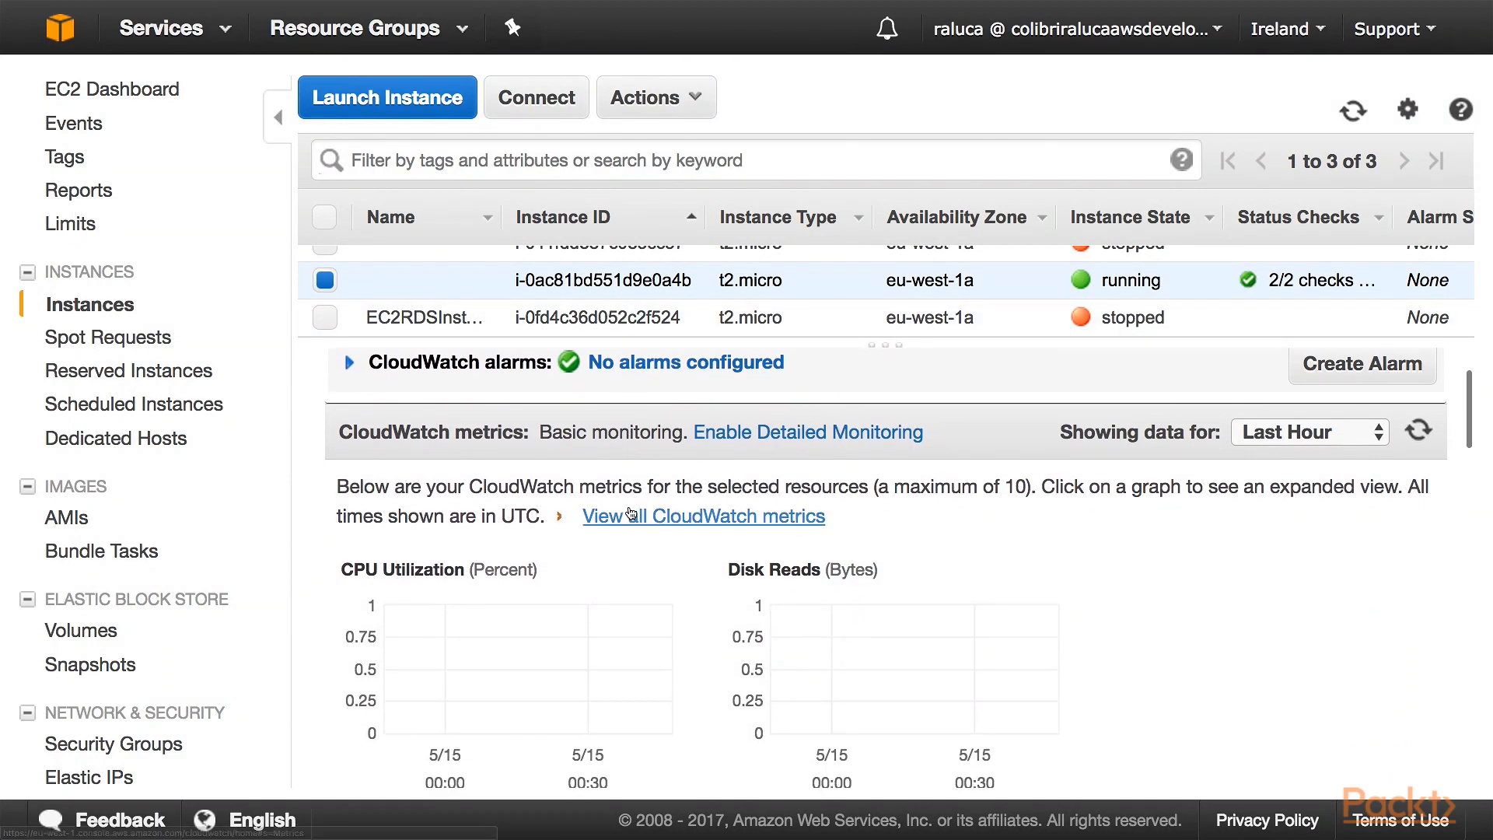
scroll(630, 514, "up", 1)
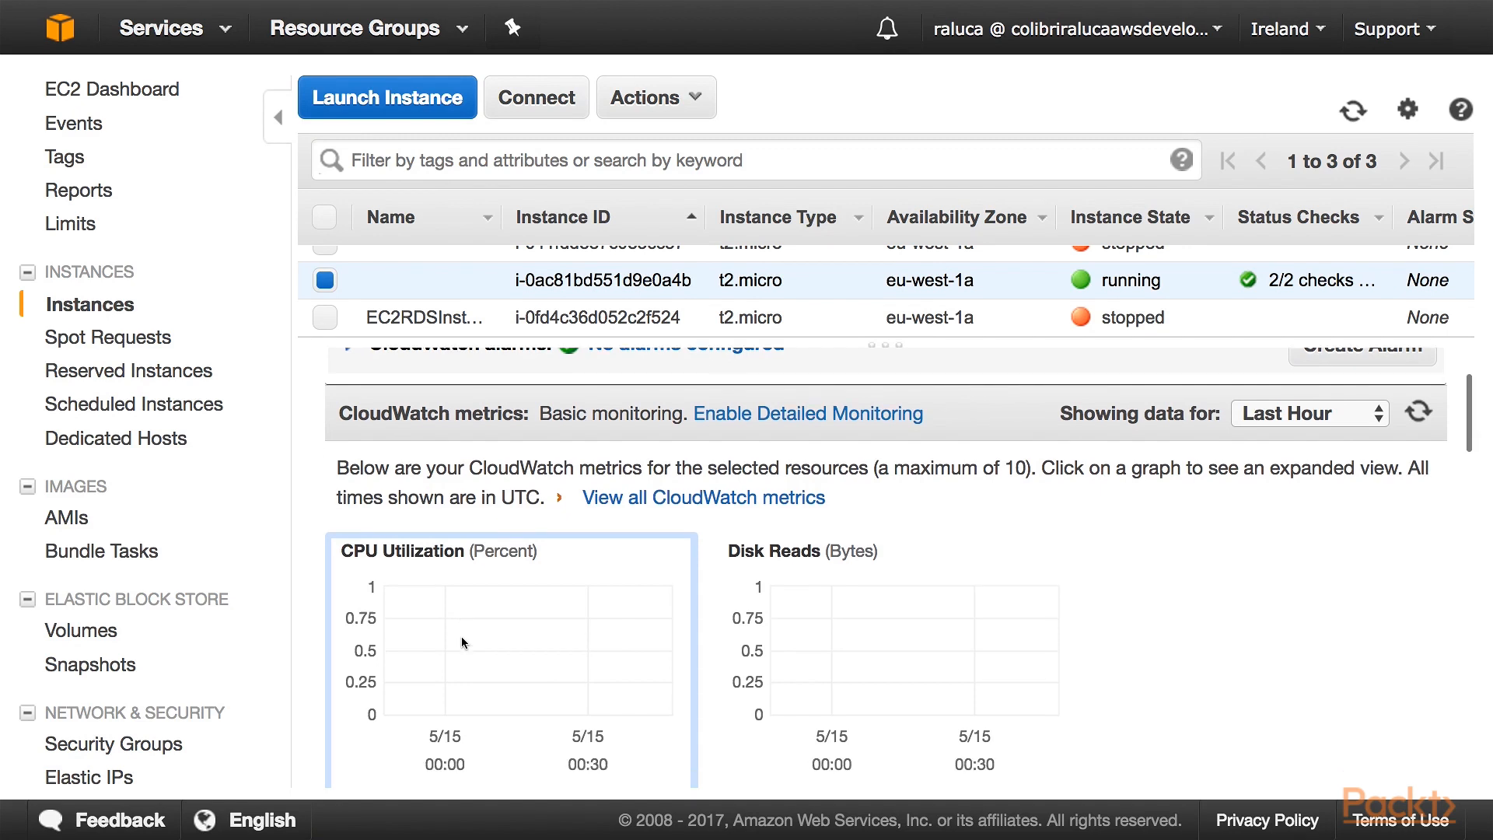
scroll(462, 643, "down", 2)
scroll(462, 643, "down", 1)
scroll(462, 643, "down", 3)
scroll(460, 636, "down", 2)
scroll(462, 635, "down", 3)
scroll(462, 635, "down", 2)
scroll(461, 636, "down", 3)
scroll(461, 636, "down", 2)
scroll(461, 636, "down", 2)
scroll(461, 636, "down", 2)
scroll(461, 636, "down", 2)
scroll(461, 636, "down", 2)
scroll(461, 636, "down", 1)
scroll(462, 635, "down", 1)
scroll(461, 637, "down", 1)
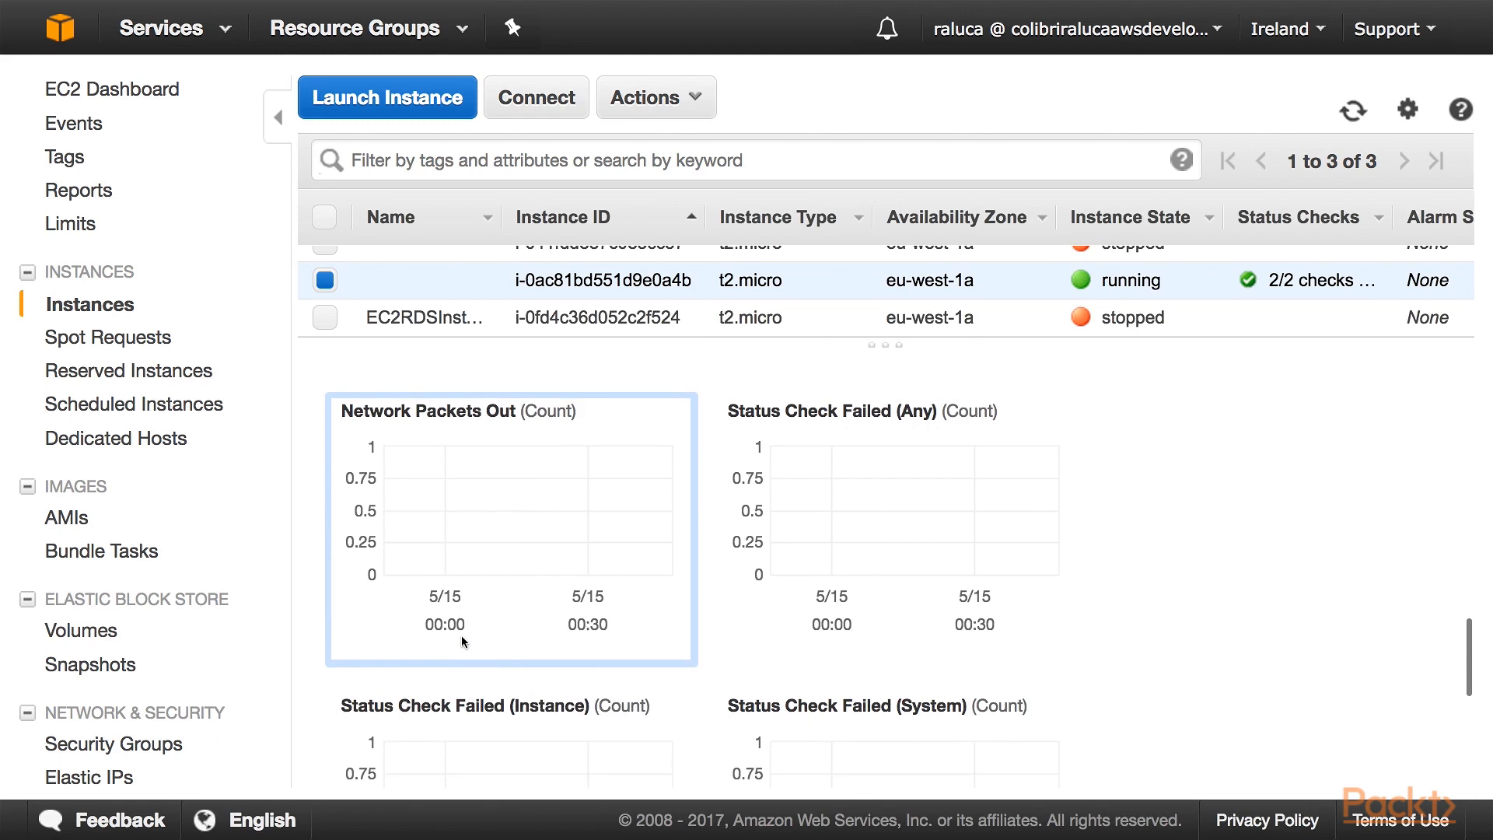
scroll(461, 635, "down", 1)
scroll(462, 636, "down", 2)
scroll(461, 636, "down", 1)
scroll(461, 635, "down", 1)
scroll(461, 637, "down", 1)
scroll(461, 635, "down", 1)
scroll(462, 636, "down", 2)
scroll(461, 636, "down", 2)
scroll(461, 636, "down", 1)
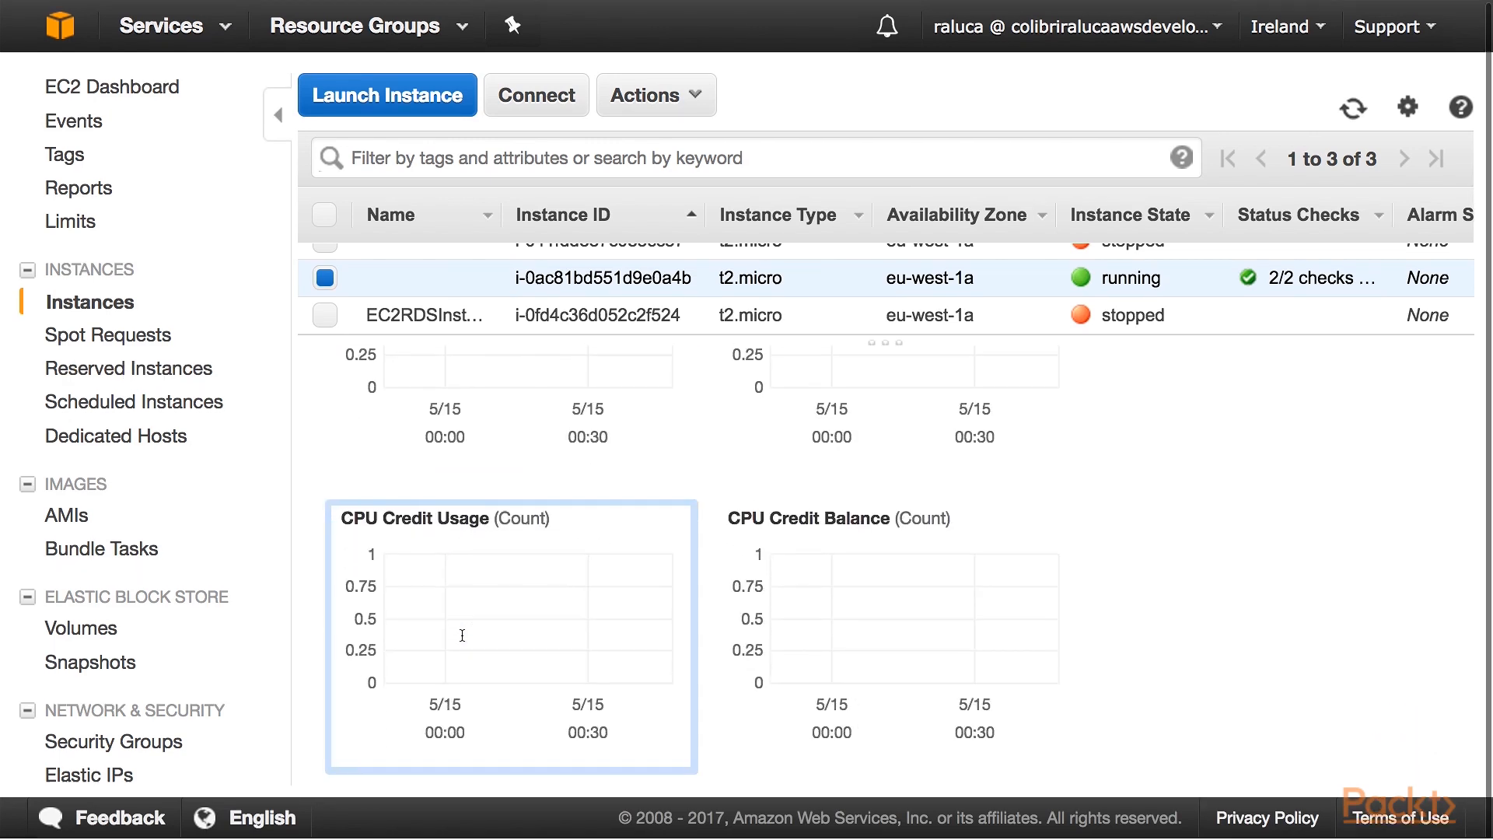
scroll(461, 637, "up", 3)
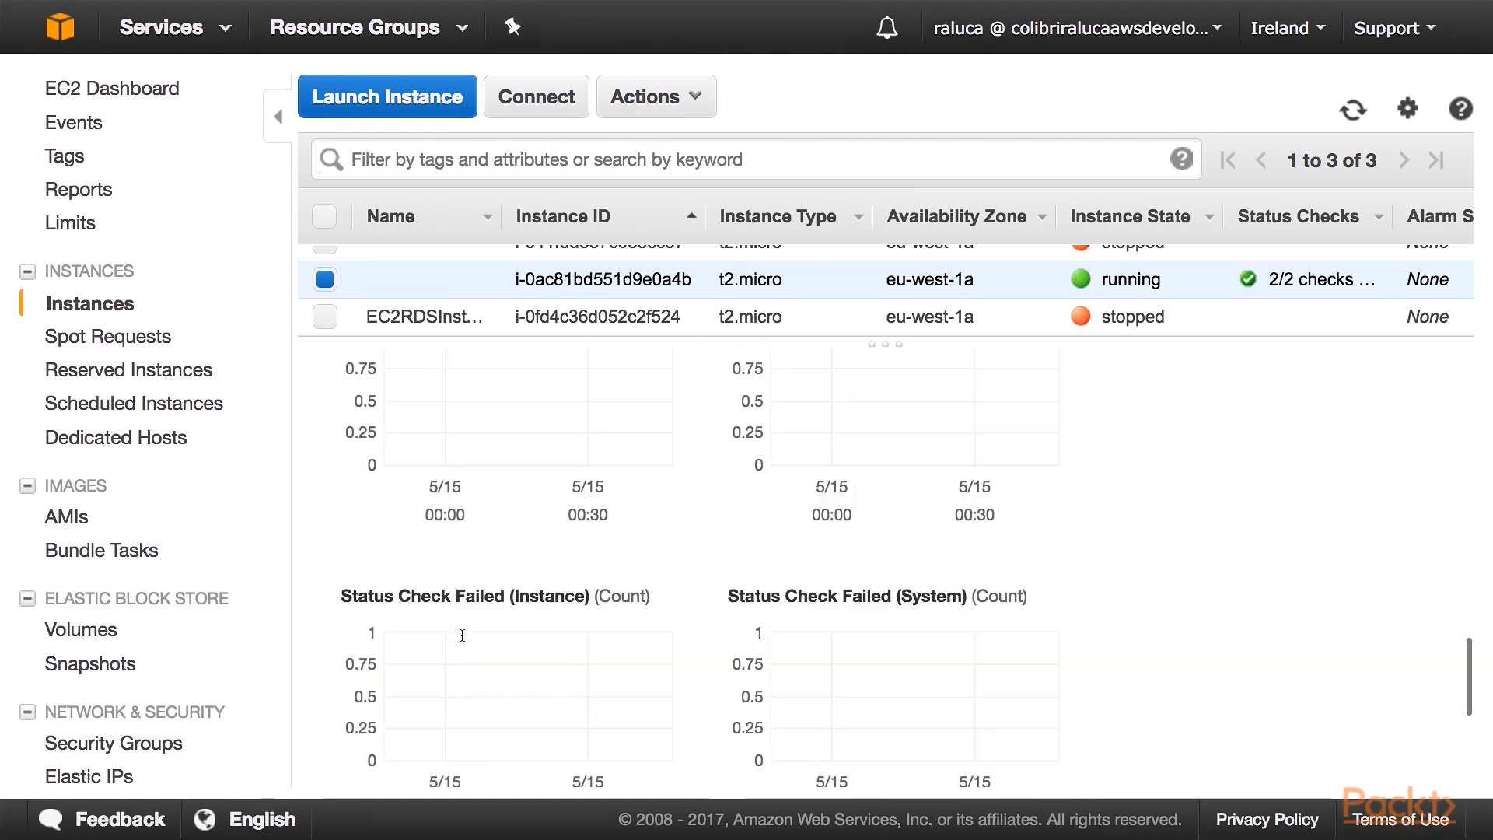
scroll(461, 636, "up", 3)
scroll(461, 635, "up", 3)
scroll(460, 636, "up", 3)
scroll(461, 636, "up", 2)
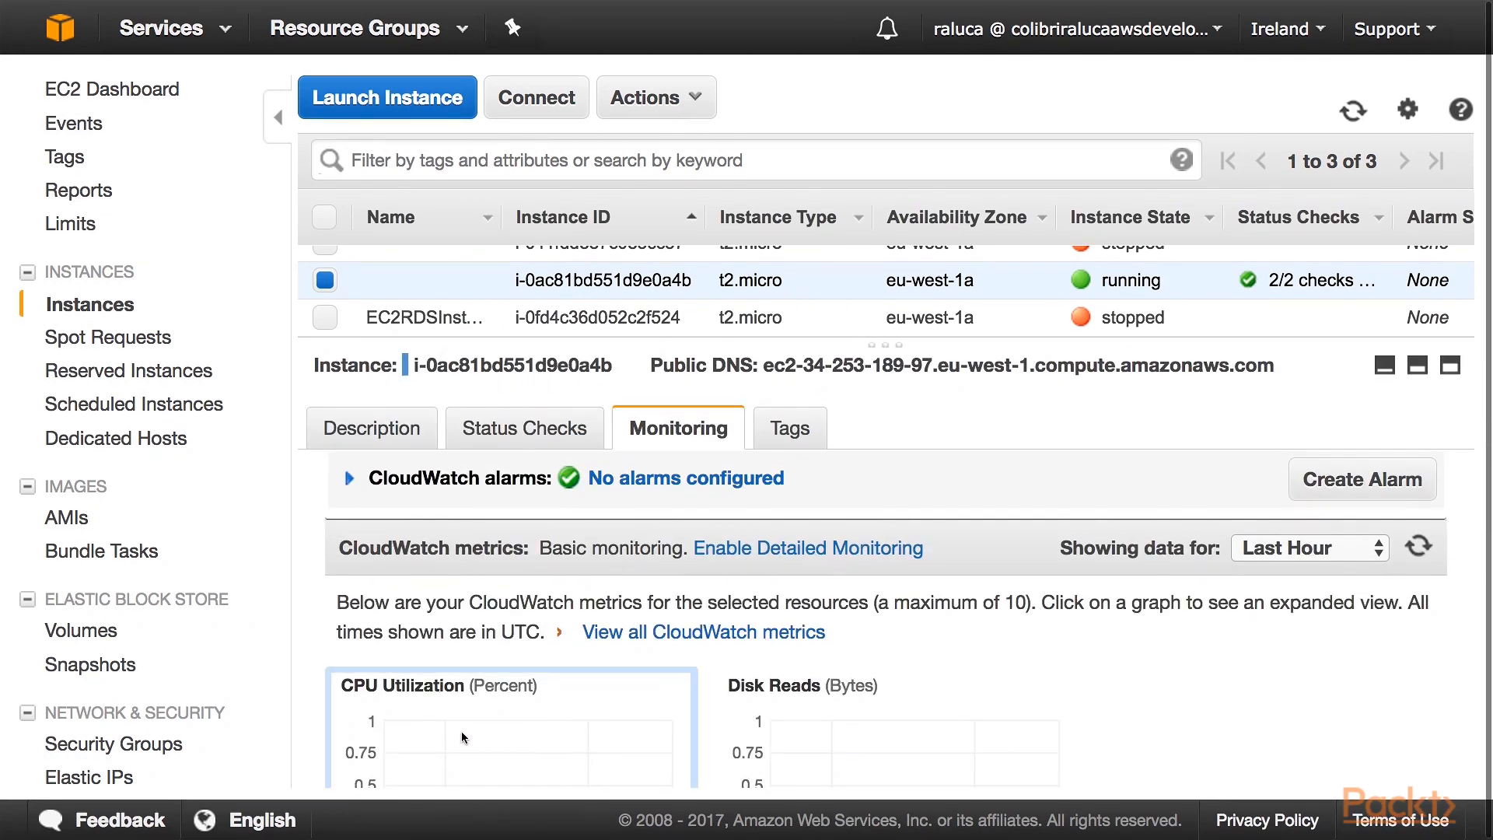
scroll(463, 726, "down", 2)
scroll(463, 727, "down", 2)
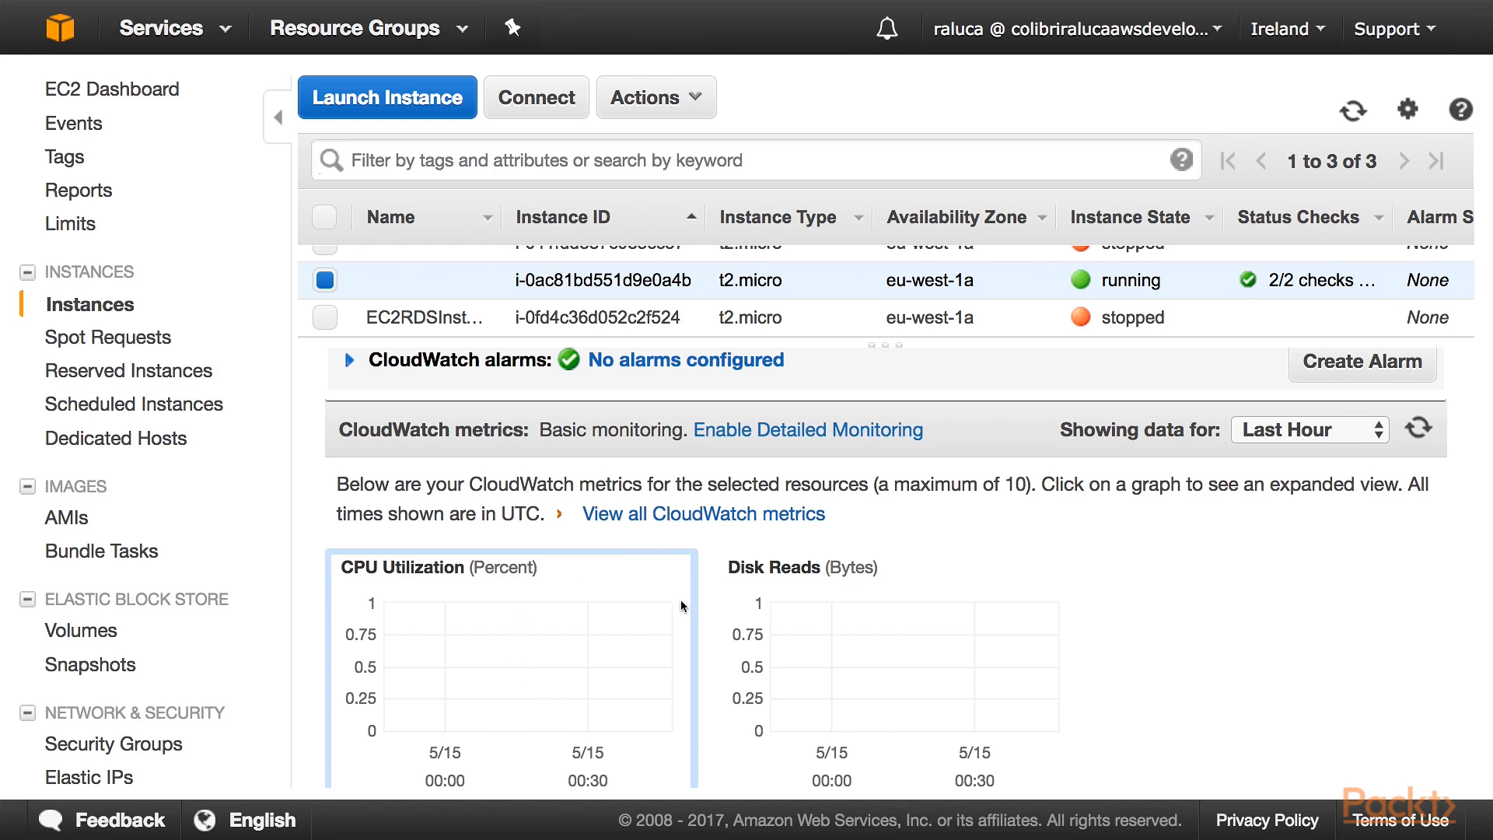
scroll(660, 600, "down", 1)
scroll(660, 600, "up", 1)
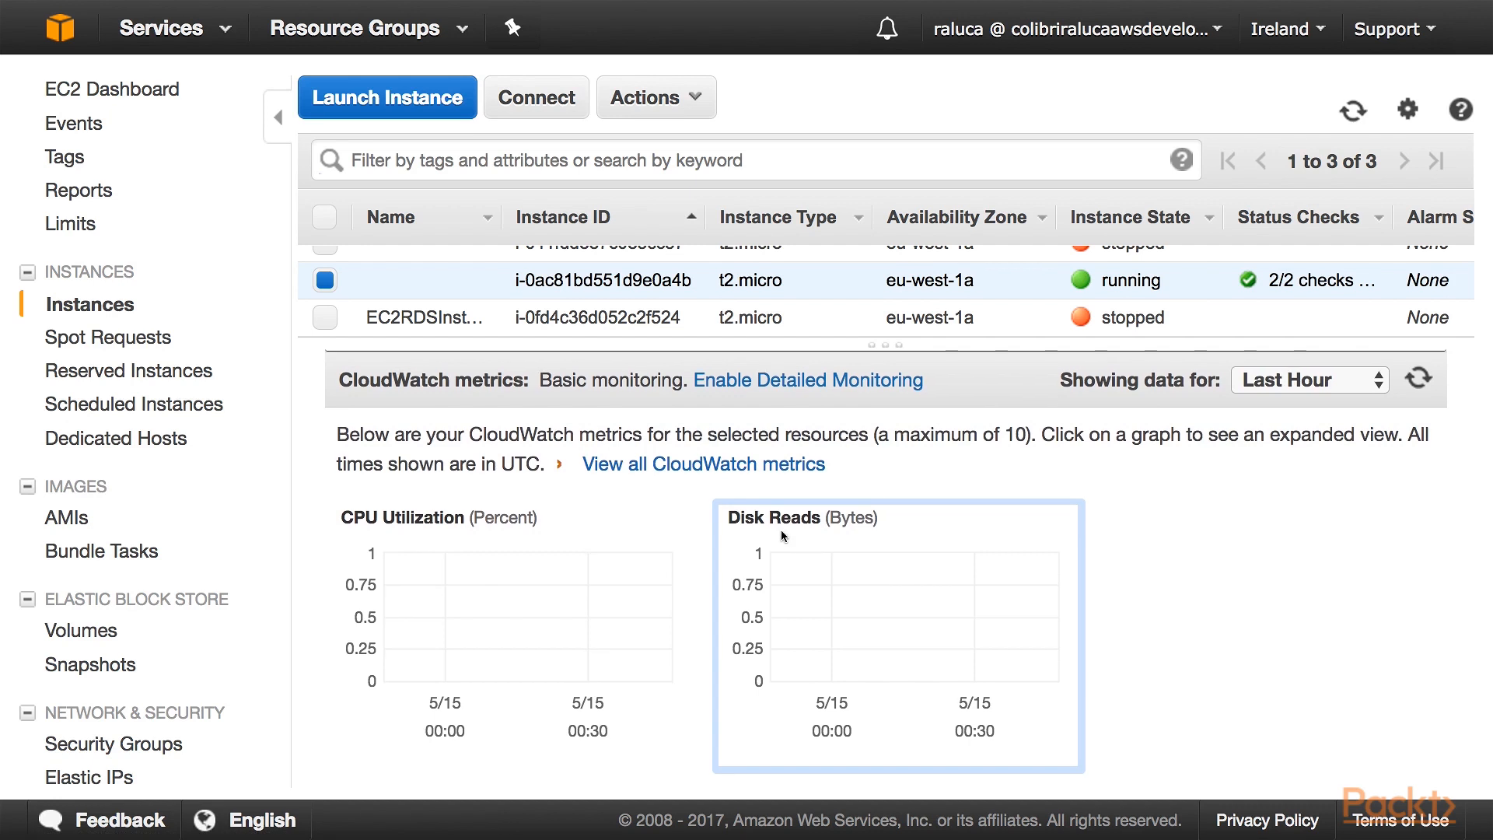
scroll(781, 530, "down", 1)
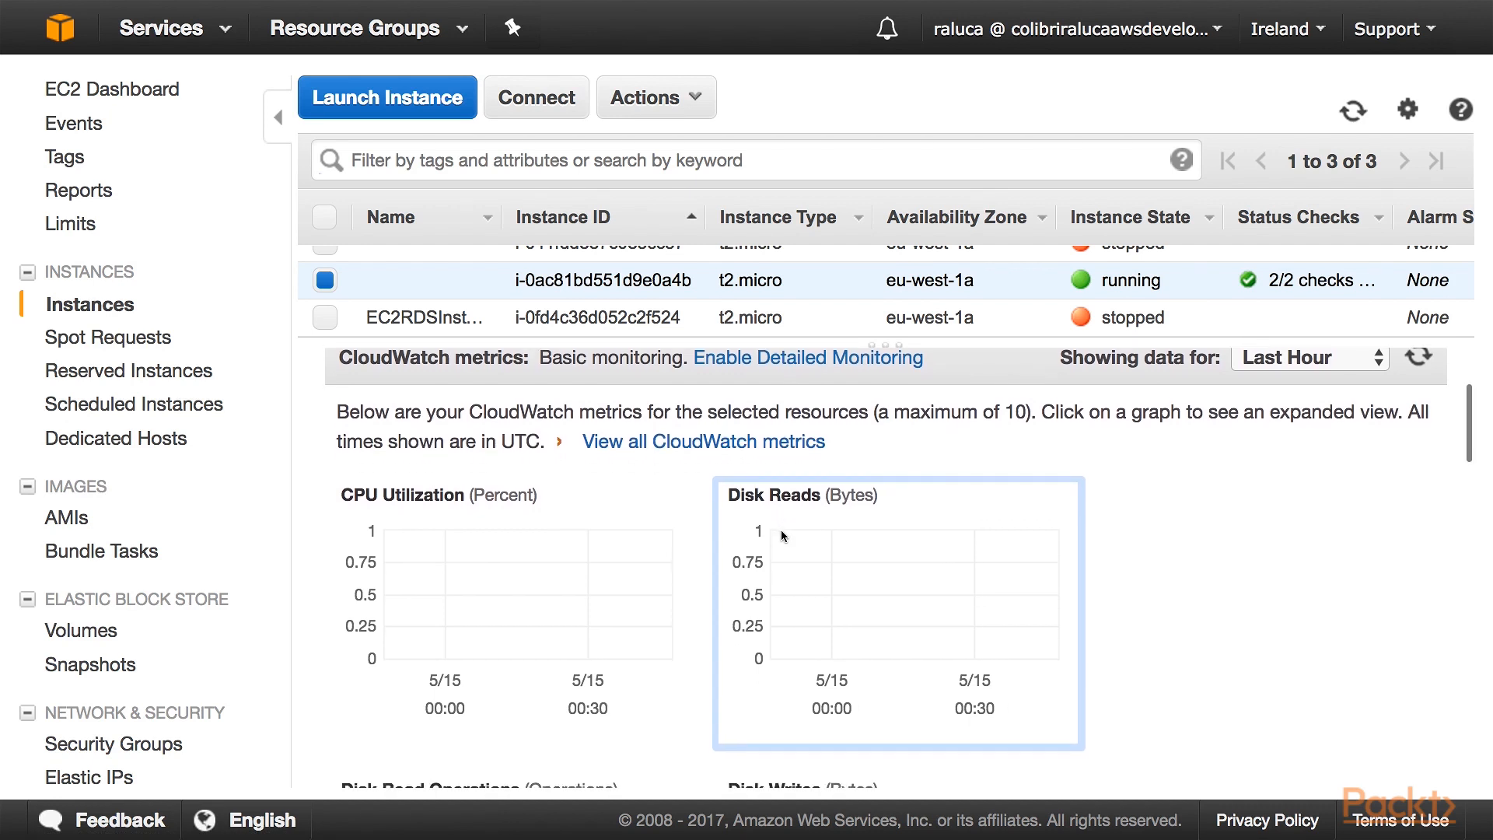
scroll(781, 530, "up", 1)
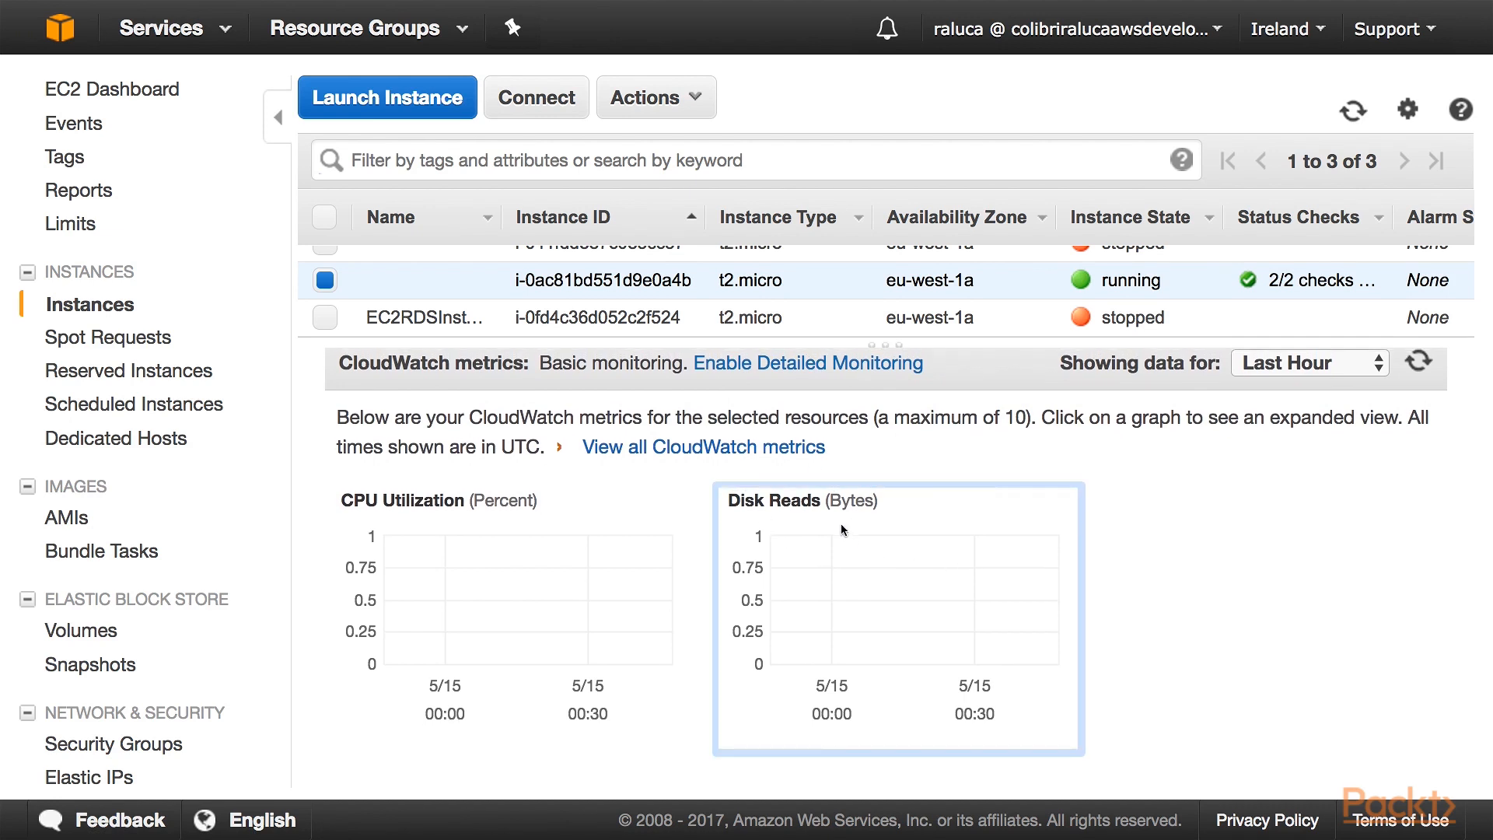
scroll(841, 524, "down", 2)
scroll(840, 524, "down", 2)
scroll(841, 527, "down", 2)
scroll(841, 525, "down", 2)
scroll(841, 520, "down", 2)
scroll(841, 520, "down", 2)
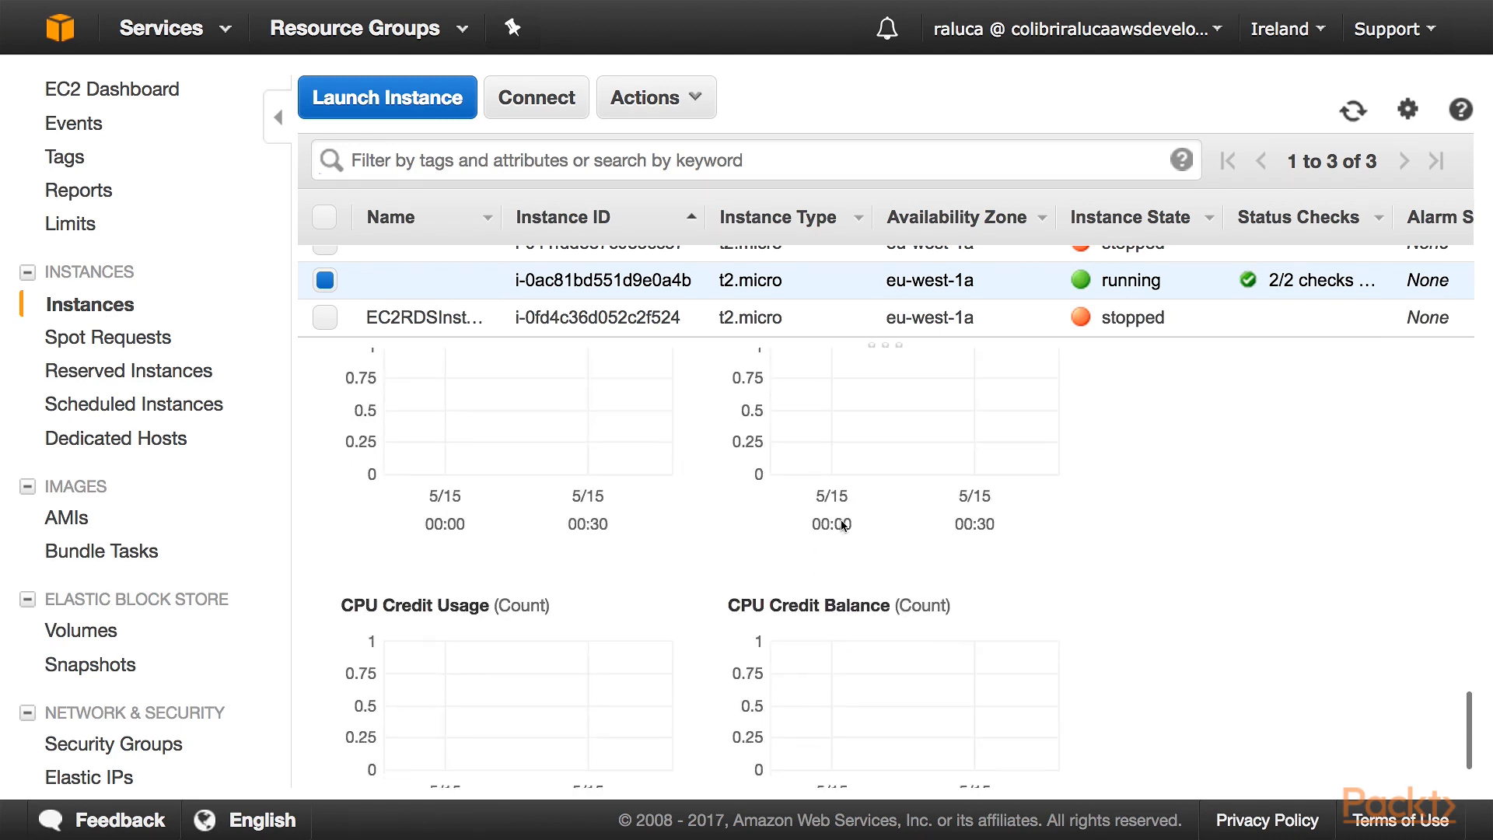
scroll(841, 520, "up", 8)
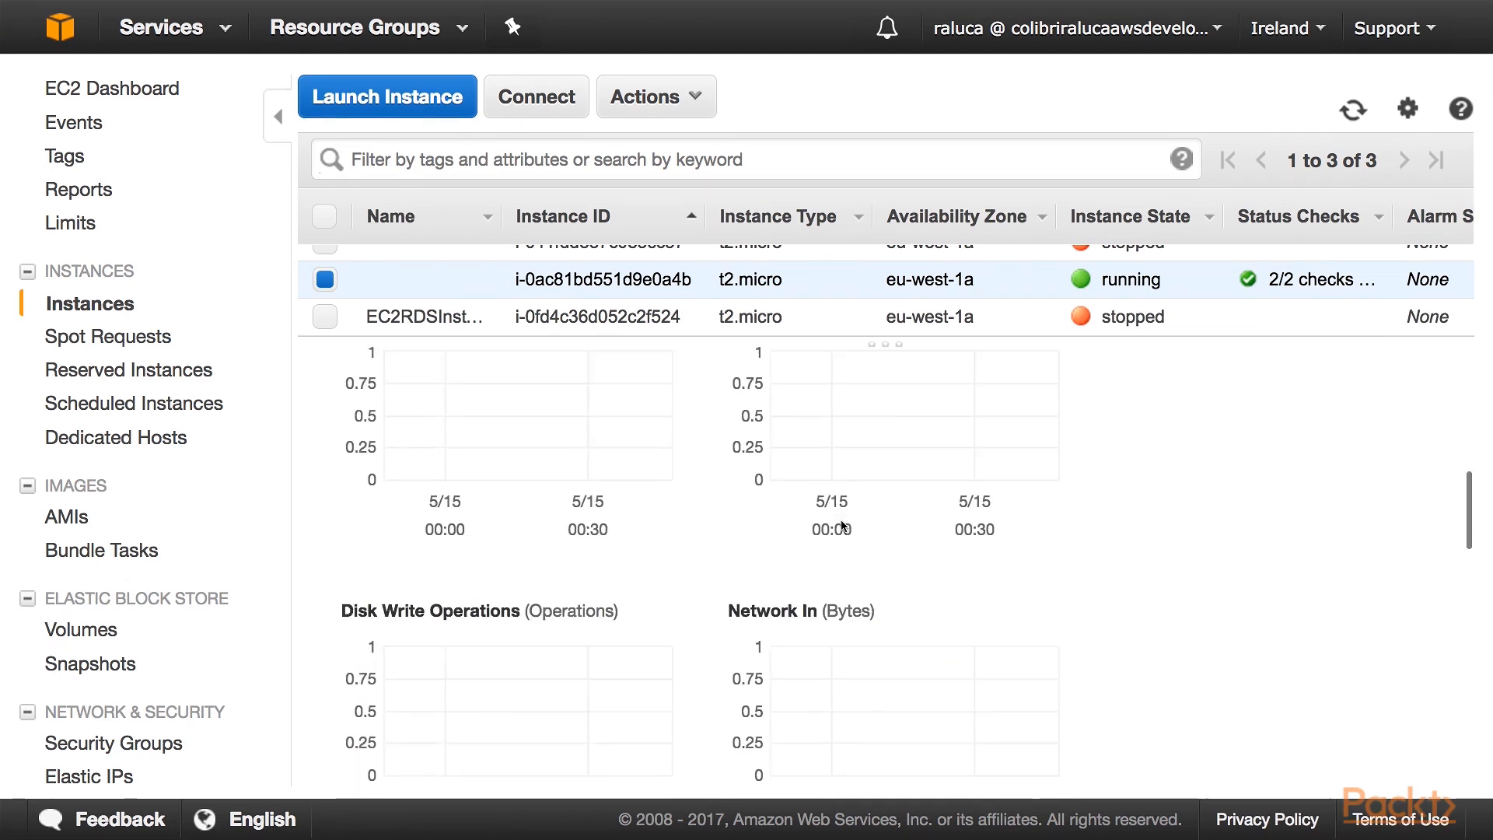
scroll(842, 519, "up", 6)
scroll(841, 520, "up", 4)
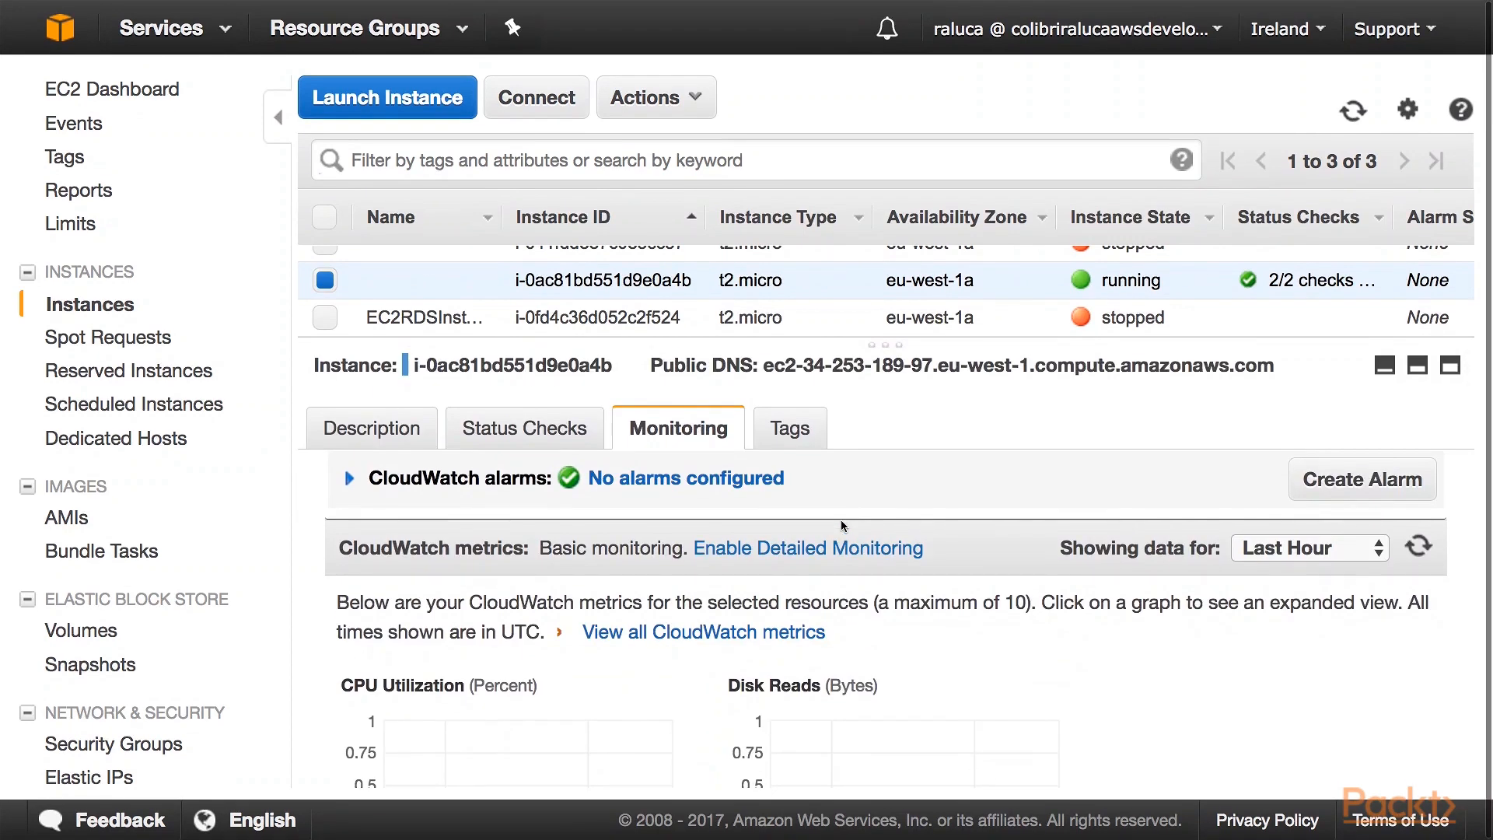
scroll(841, 519, "down", 3)
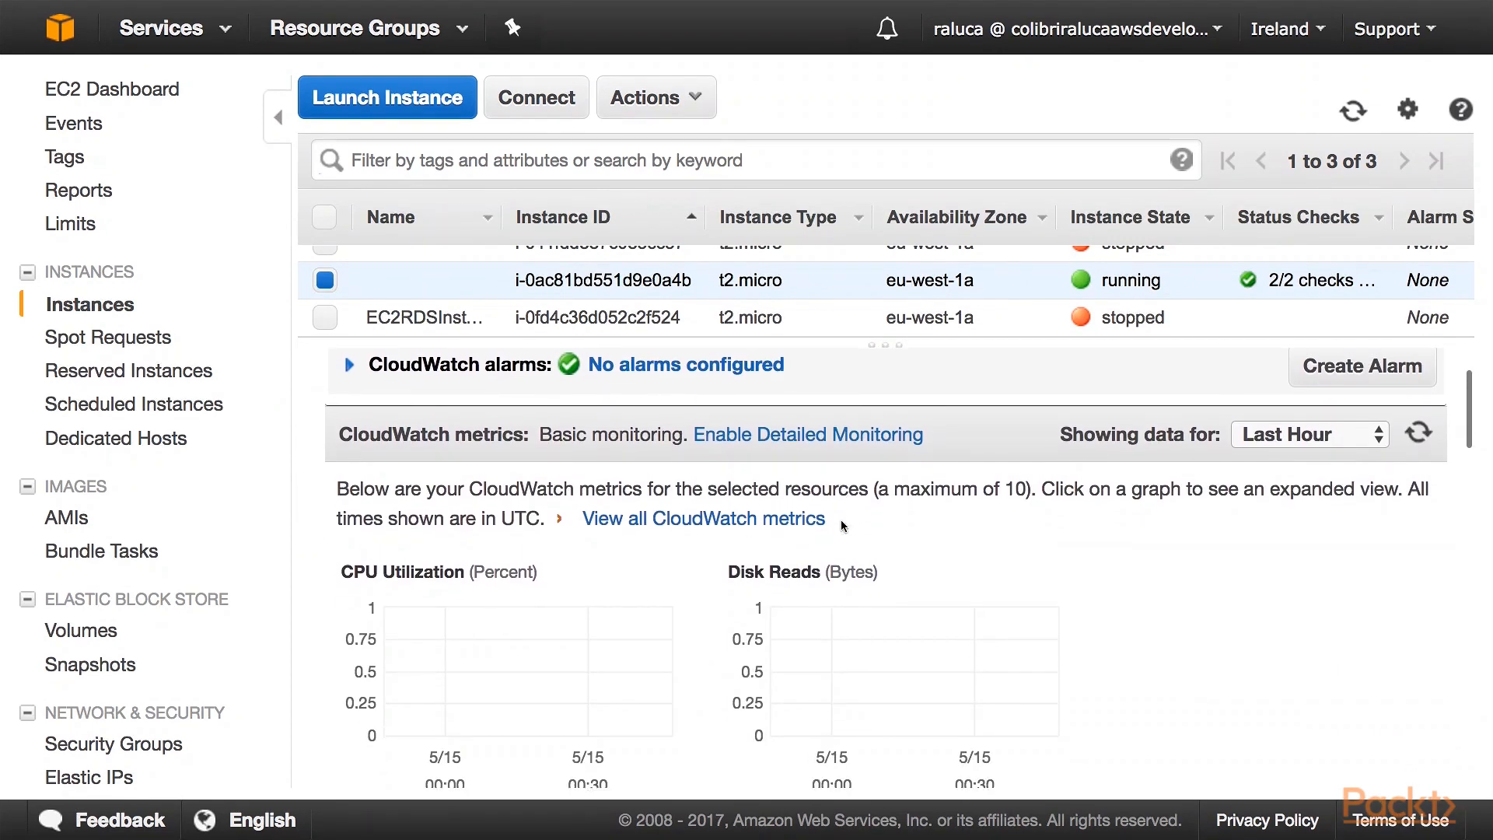
scroll(840, 523, "up", 3)
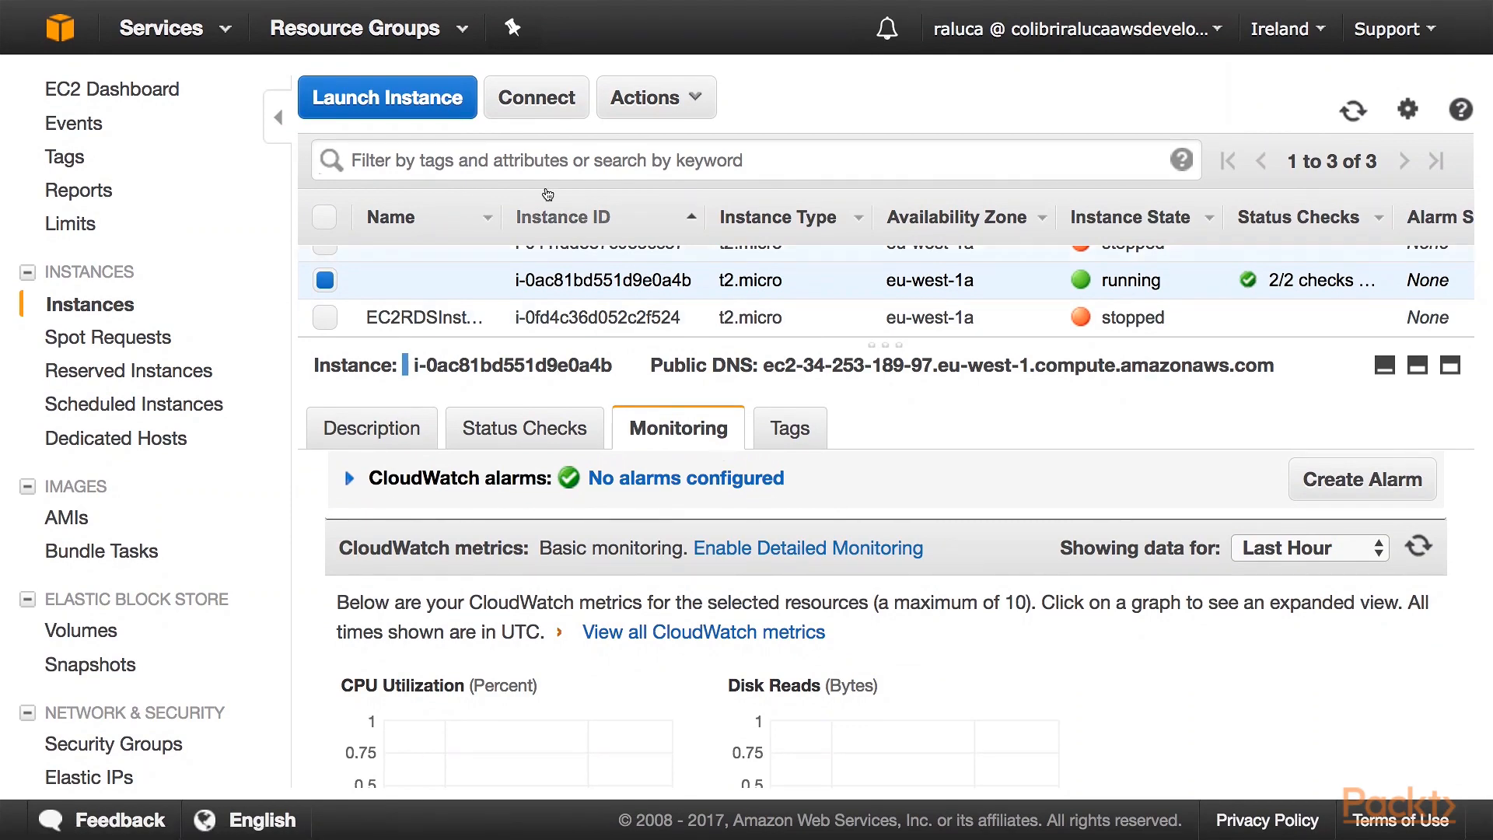
Step: Copy the example ssh command with test_key.pem from the Connect dialog and switch to Terminal
left_click(538, 97)
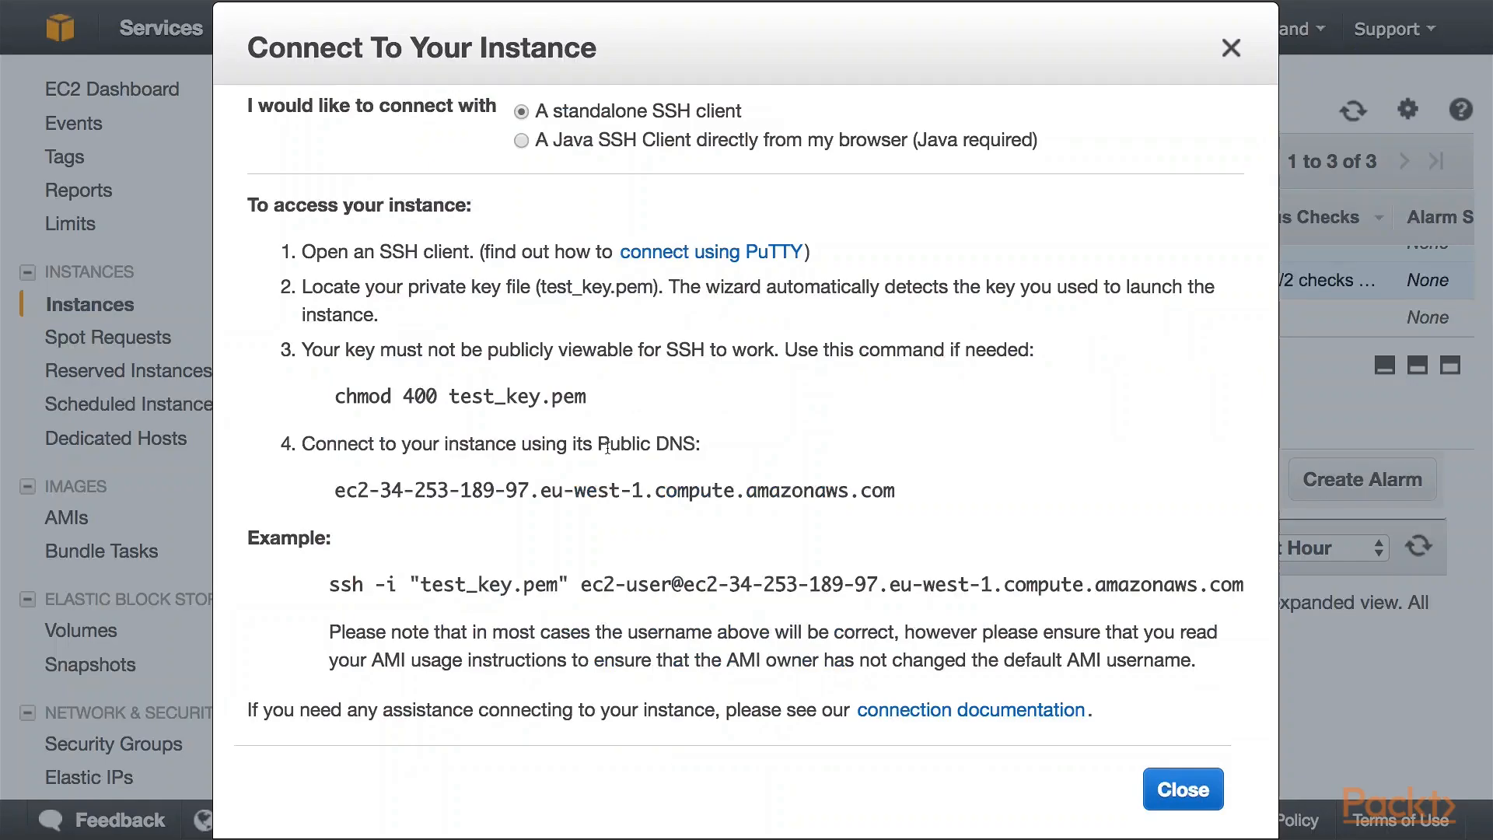
left_click(333, 585)
left_click_drag(333, 584, 1249, 585)
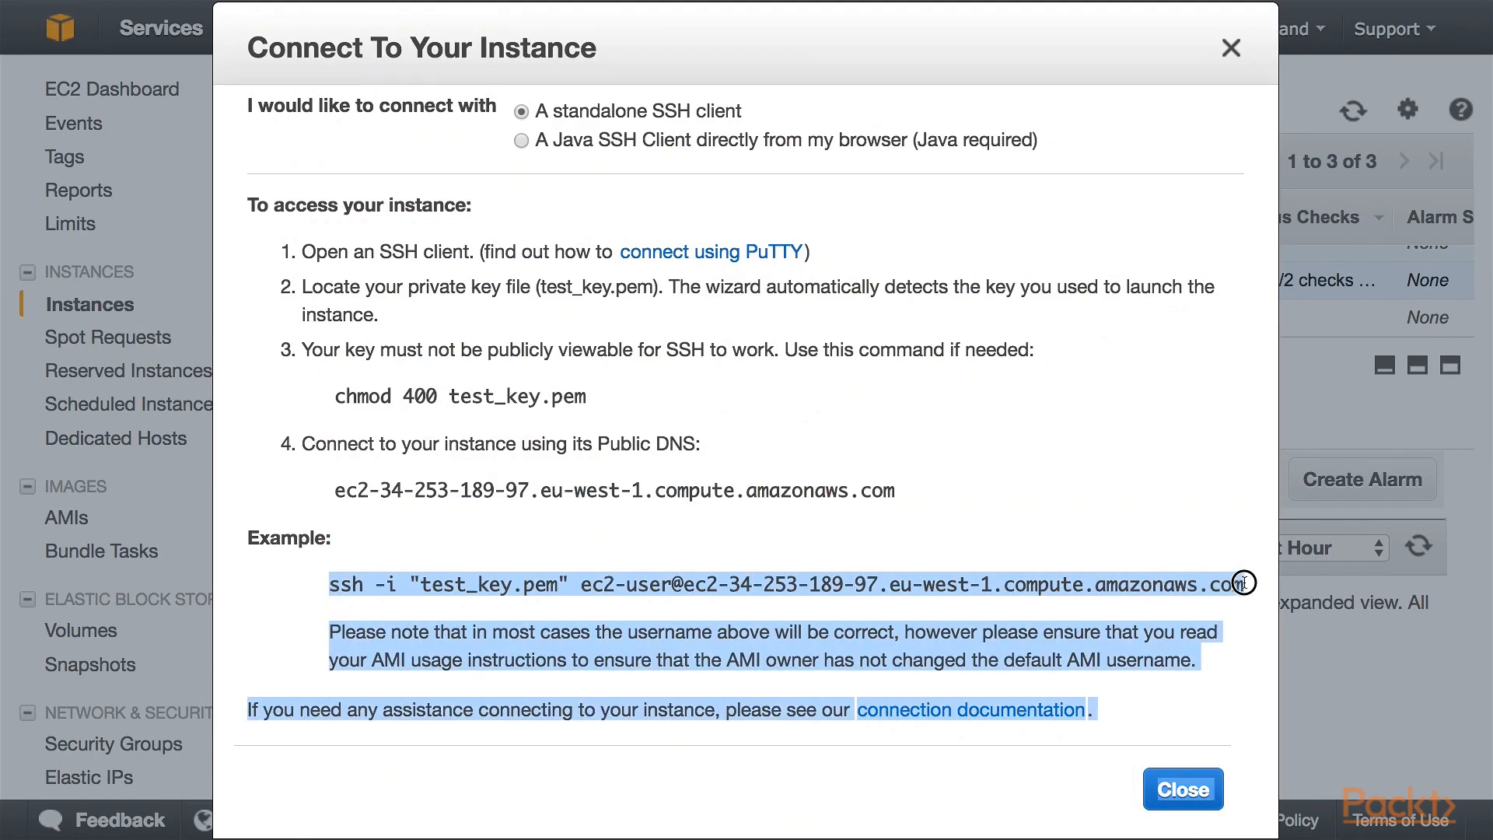
left_click_drag(1248, 586, 1242, 580)
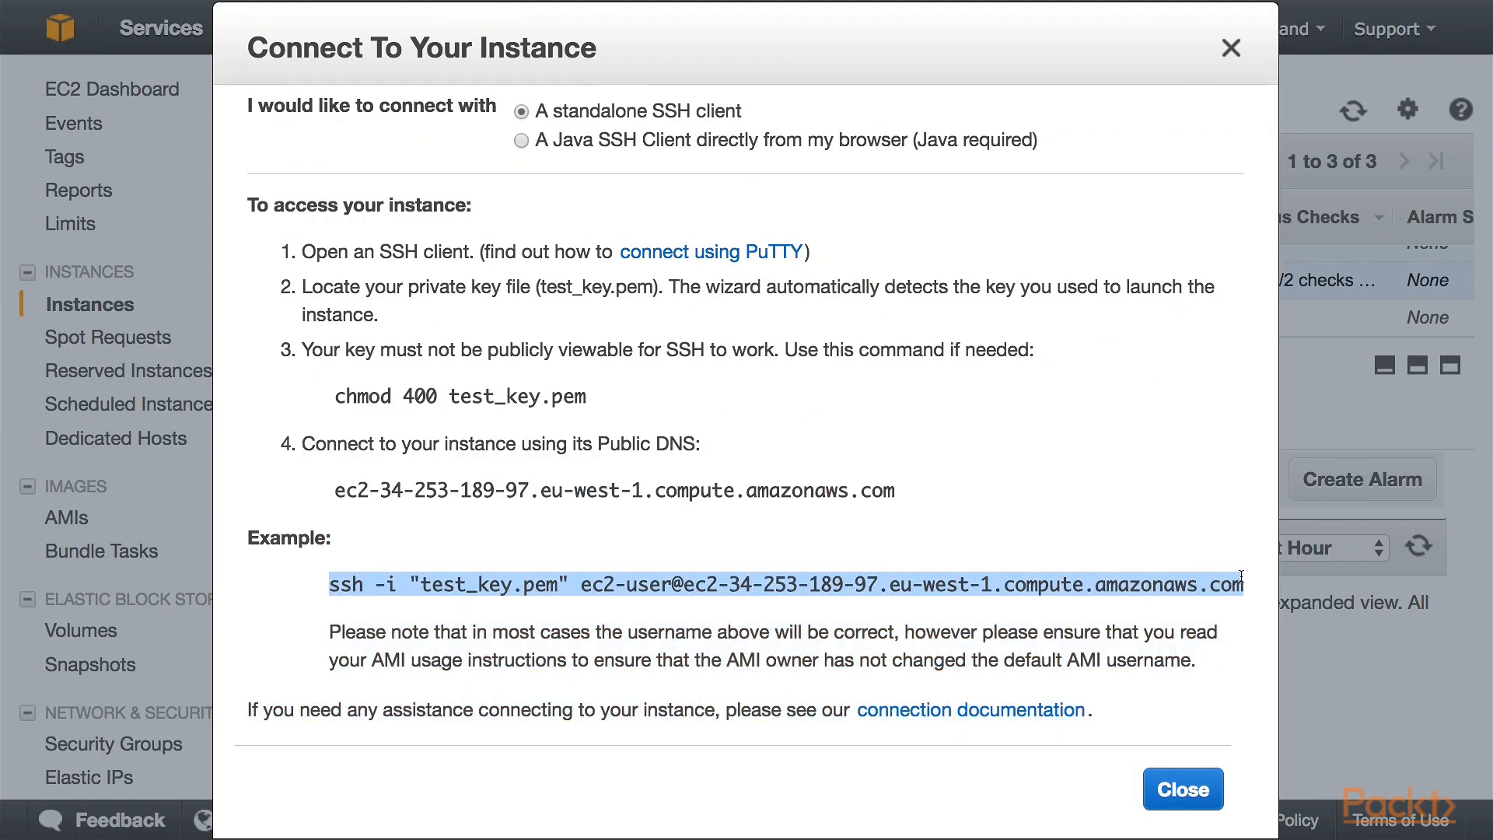
key("super+Tab")
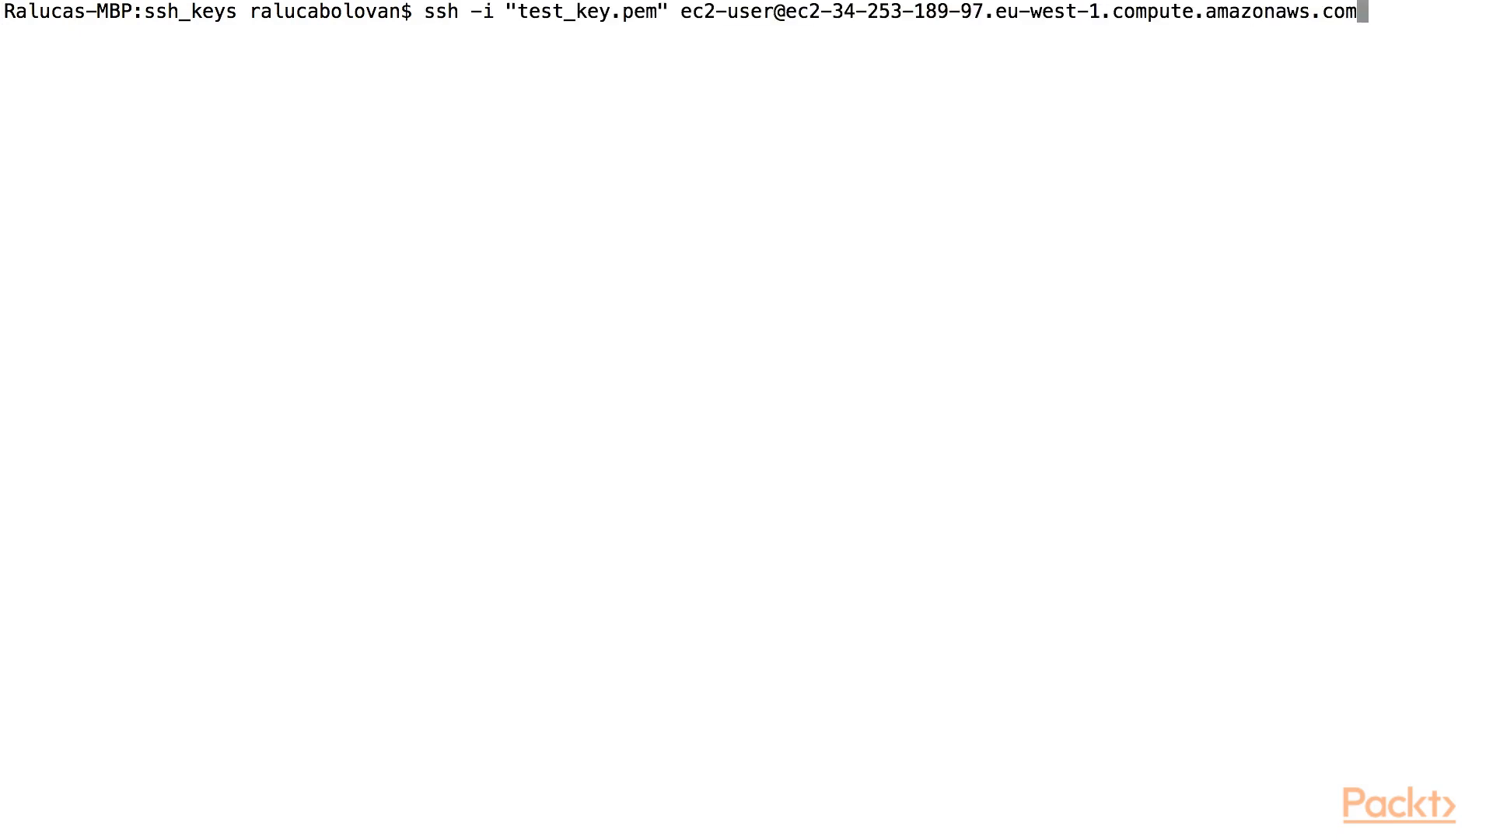
Step: Connect to the instance over SSH, answering yes to the host trust prompt
key("Return")
type("yes")
key("Return")
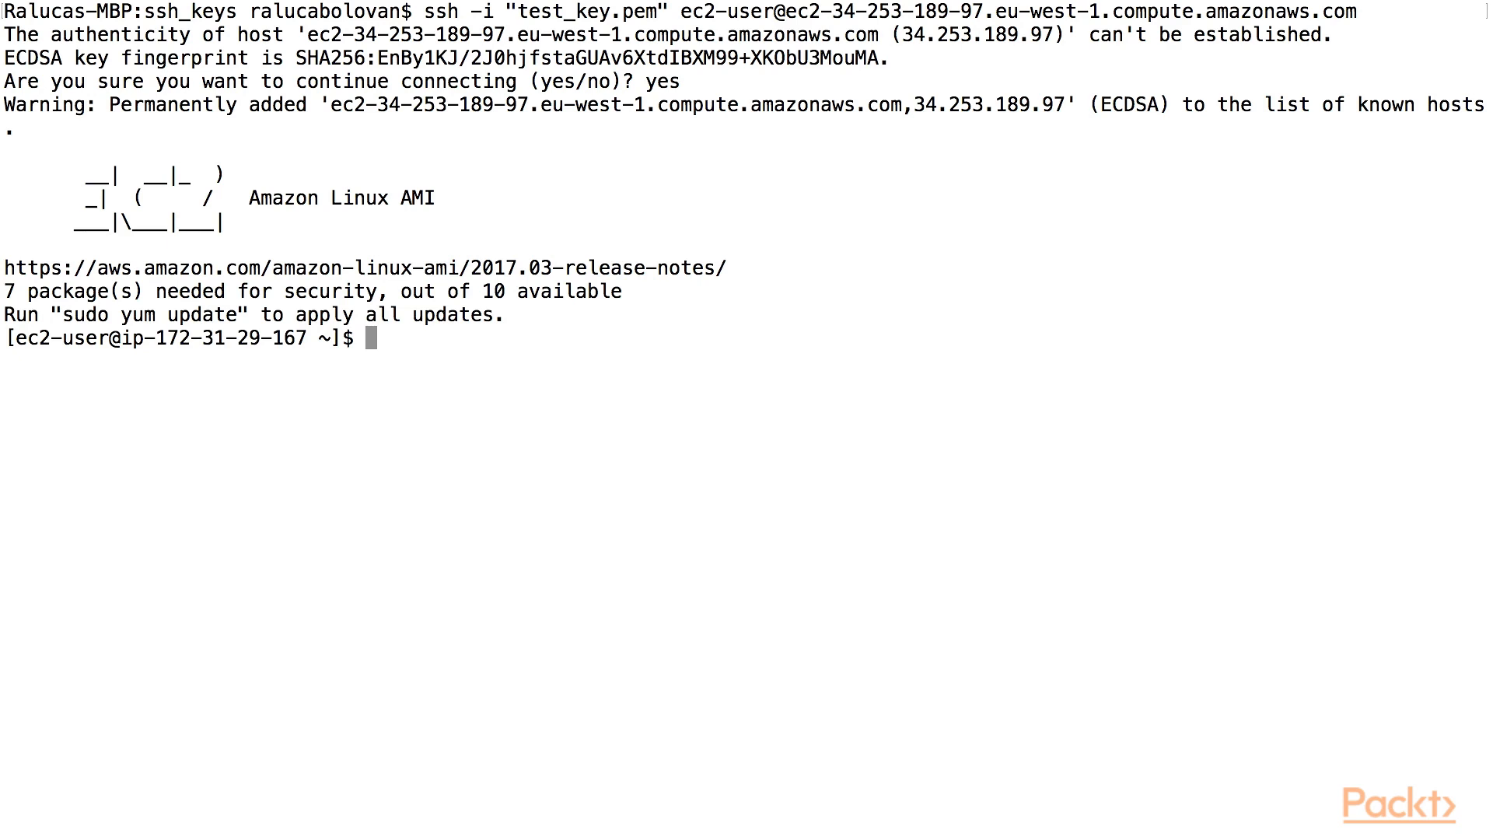
type("sudo yum upday")
Step: Run sudo yum update -y to install all available package updates
key("BackSpace")
type("te -y")
key("Return")
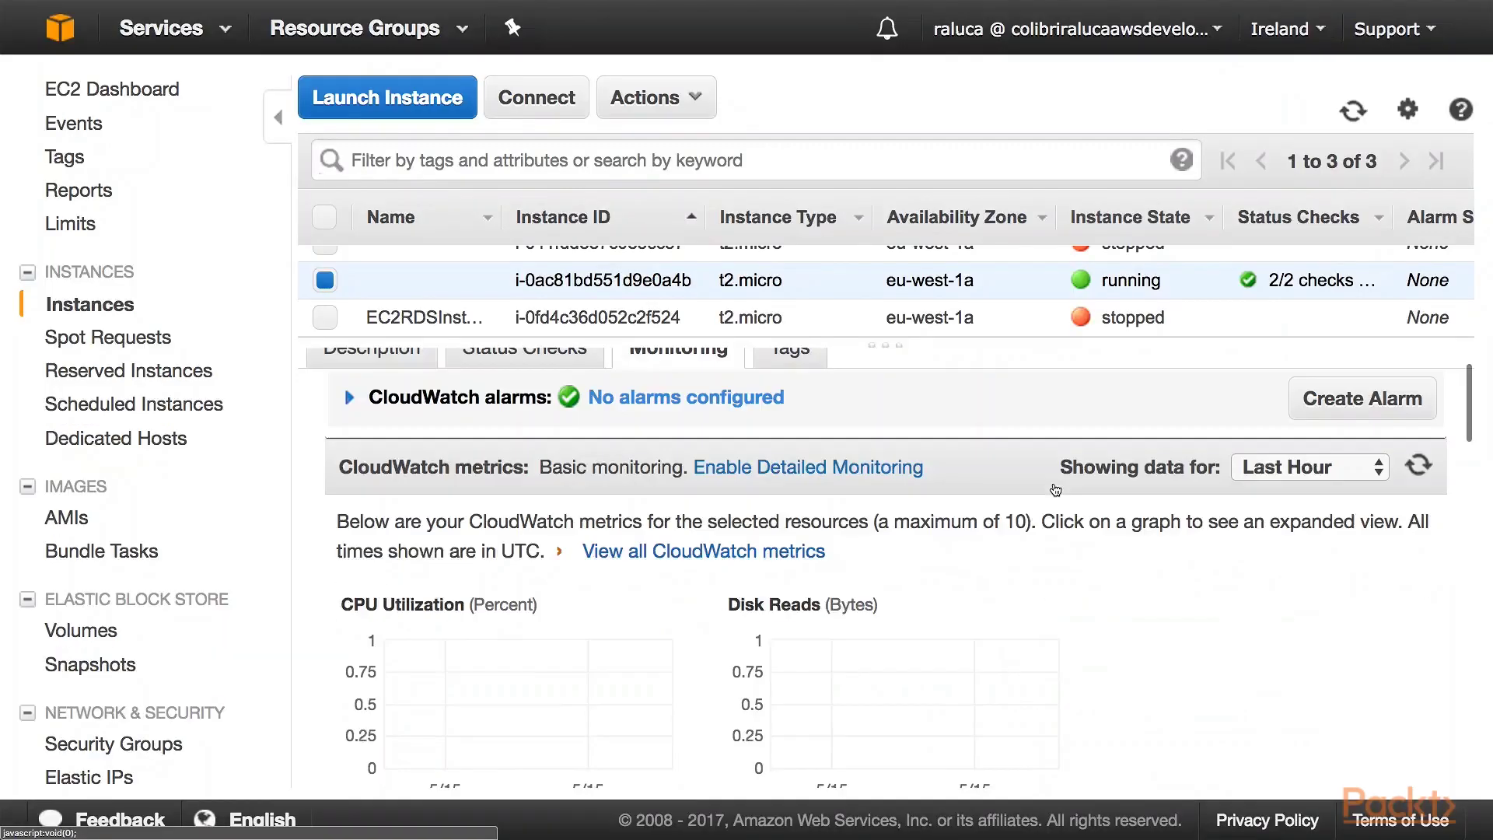
scroll(1057, 490, "down", 3)
scroll(1055, 491, "down", 3)
scroll(1056, 490, "down", 3)
scroll(1054, 483, "down", 3)
scroll(1054, 482, "down", 3)
scroll(1054, 482, "down", 2)
scroll(1053, 483, "up", 8)
scroll(1053, 483, "up", 3)
scroll(1053, 482, "up", 5)
Step: Refresh the metrics on Last Hour and enlarge the CPU Utilization graph showing about 2.1 percent
left_click(1423, 543)
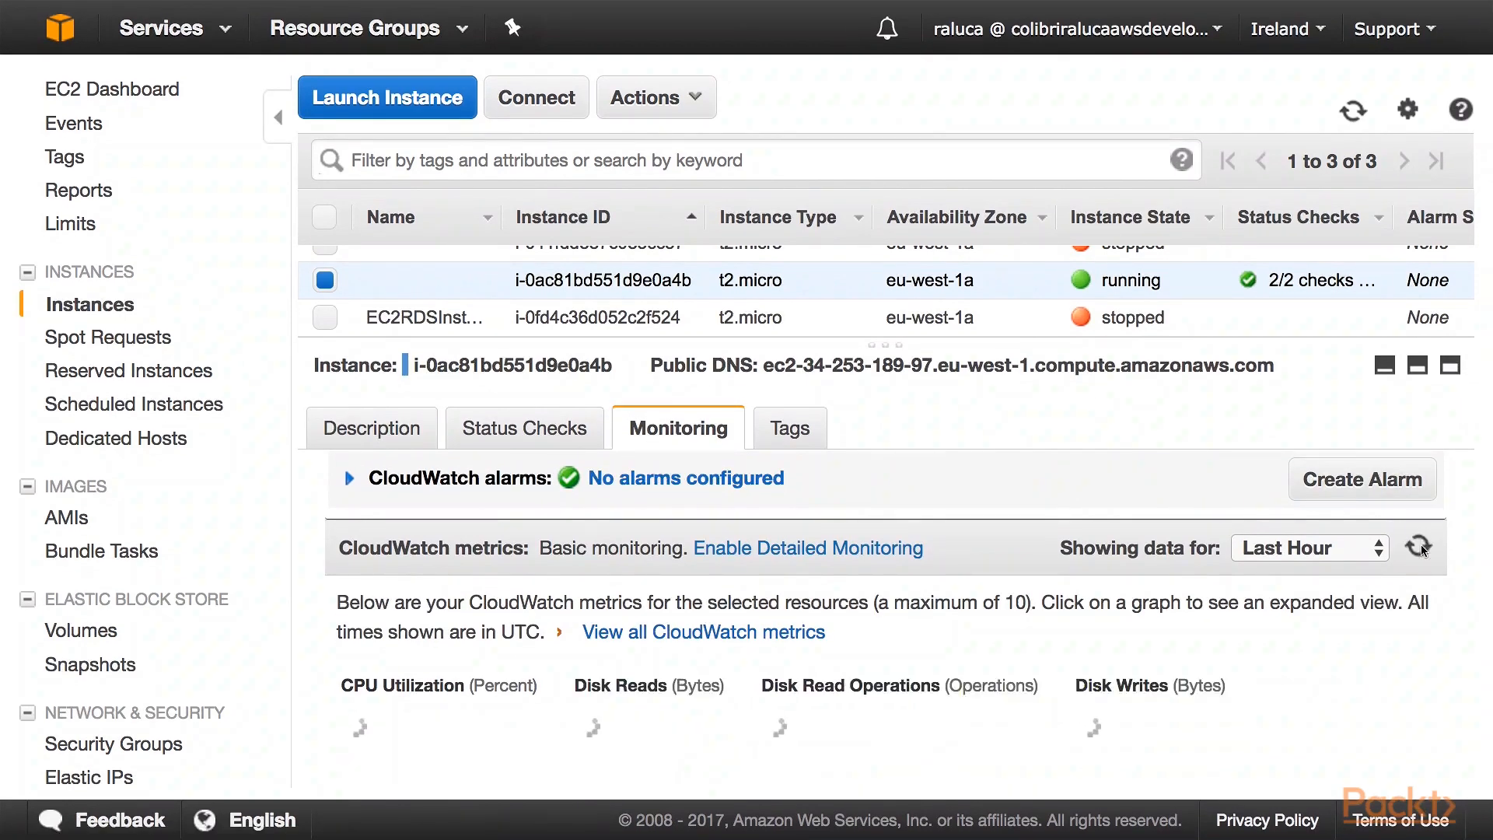
scroll(1419, 546, "down", 2)
scroll(1419, 547, "down", 1)
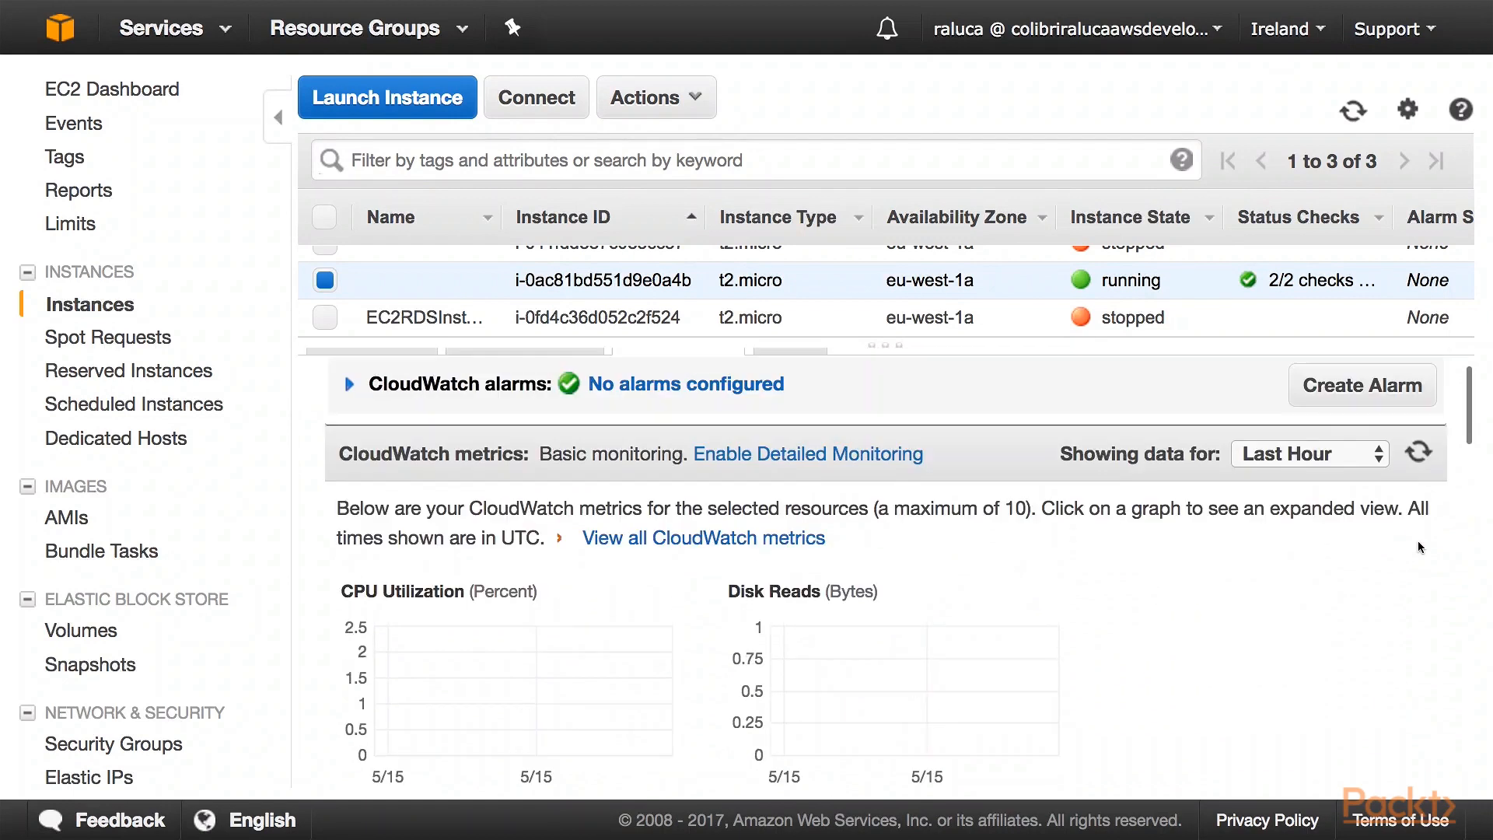
left_click(1307, 454)
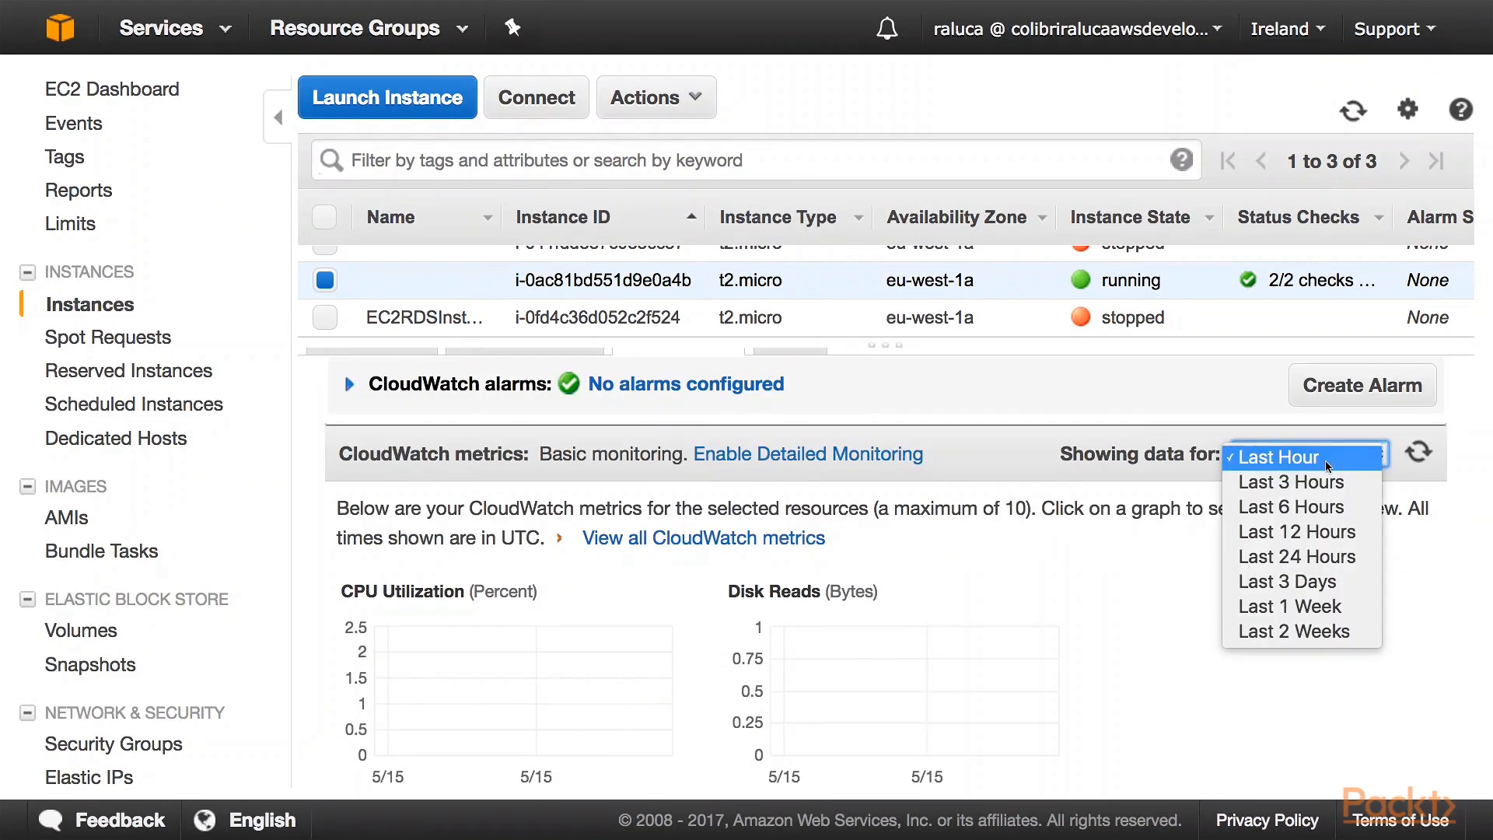
left_click(1178, 560)
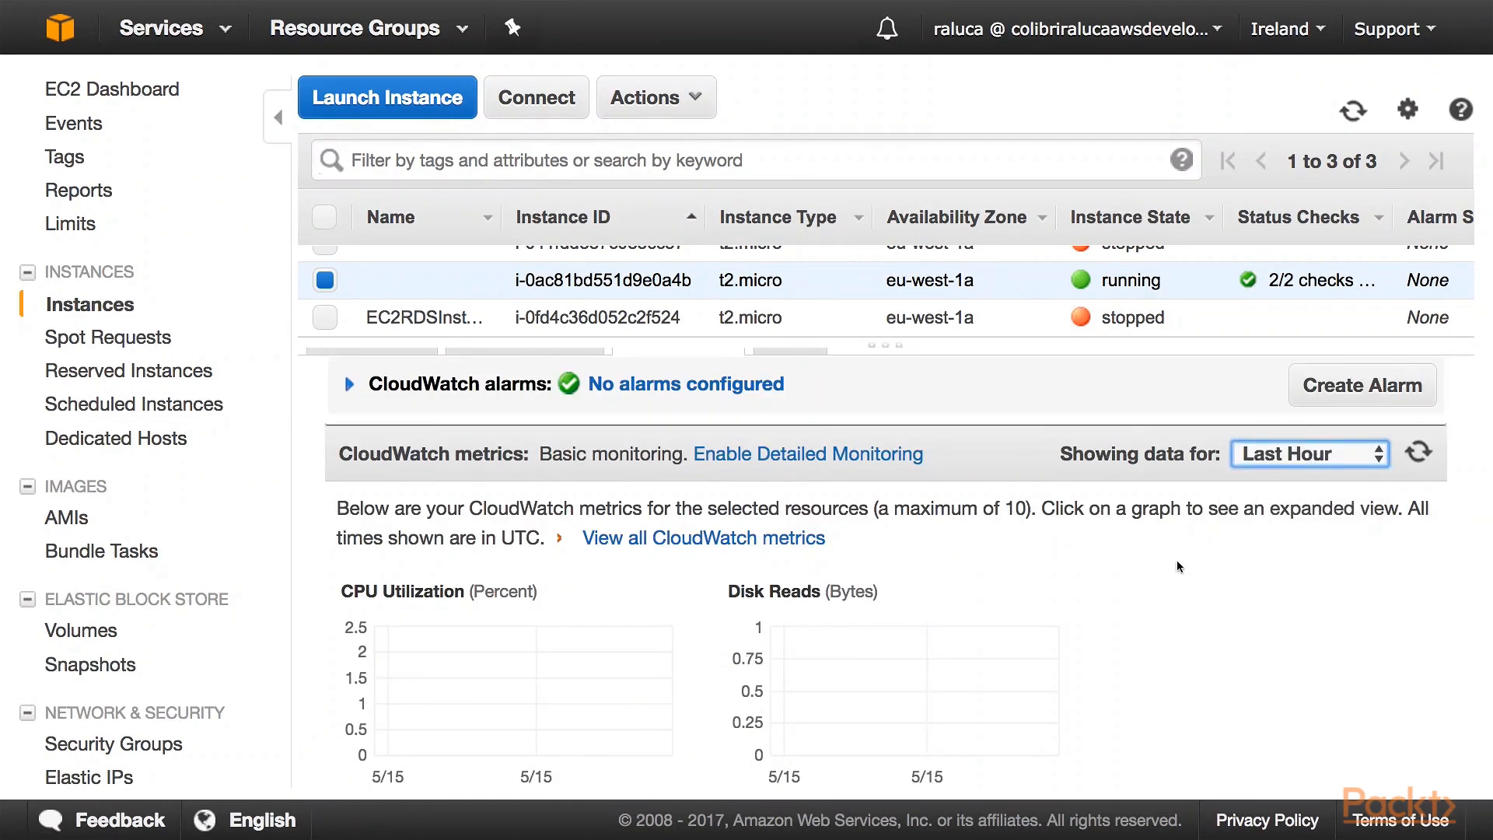
scroll(1177, 560, "down", 1)
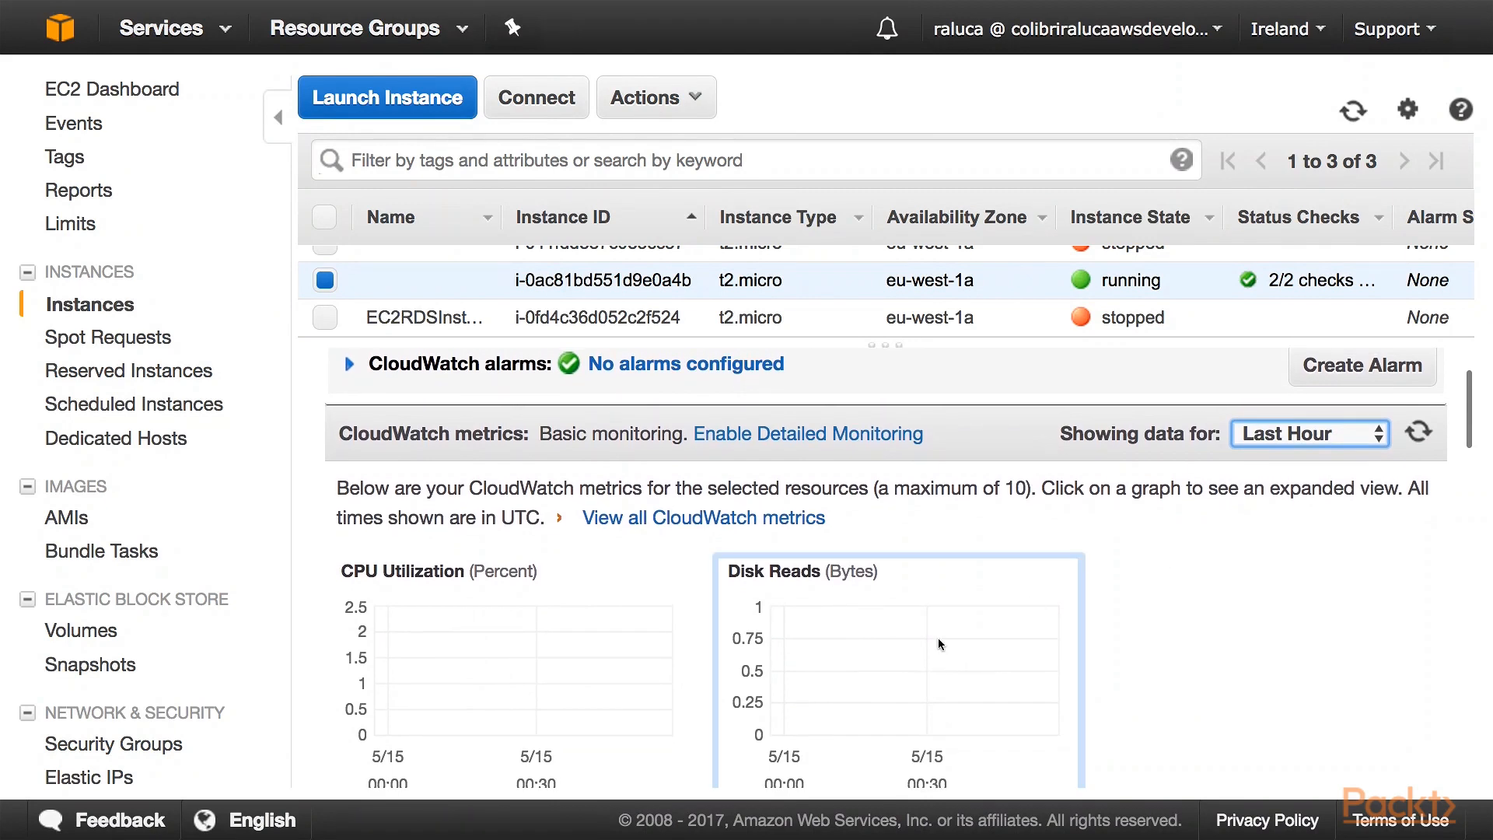
scroll(938, 636, "down", 3)
scroll(937, 637, "down", 3)
scroll(938, 637, "up", 5)
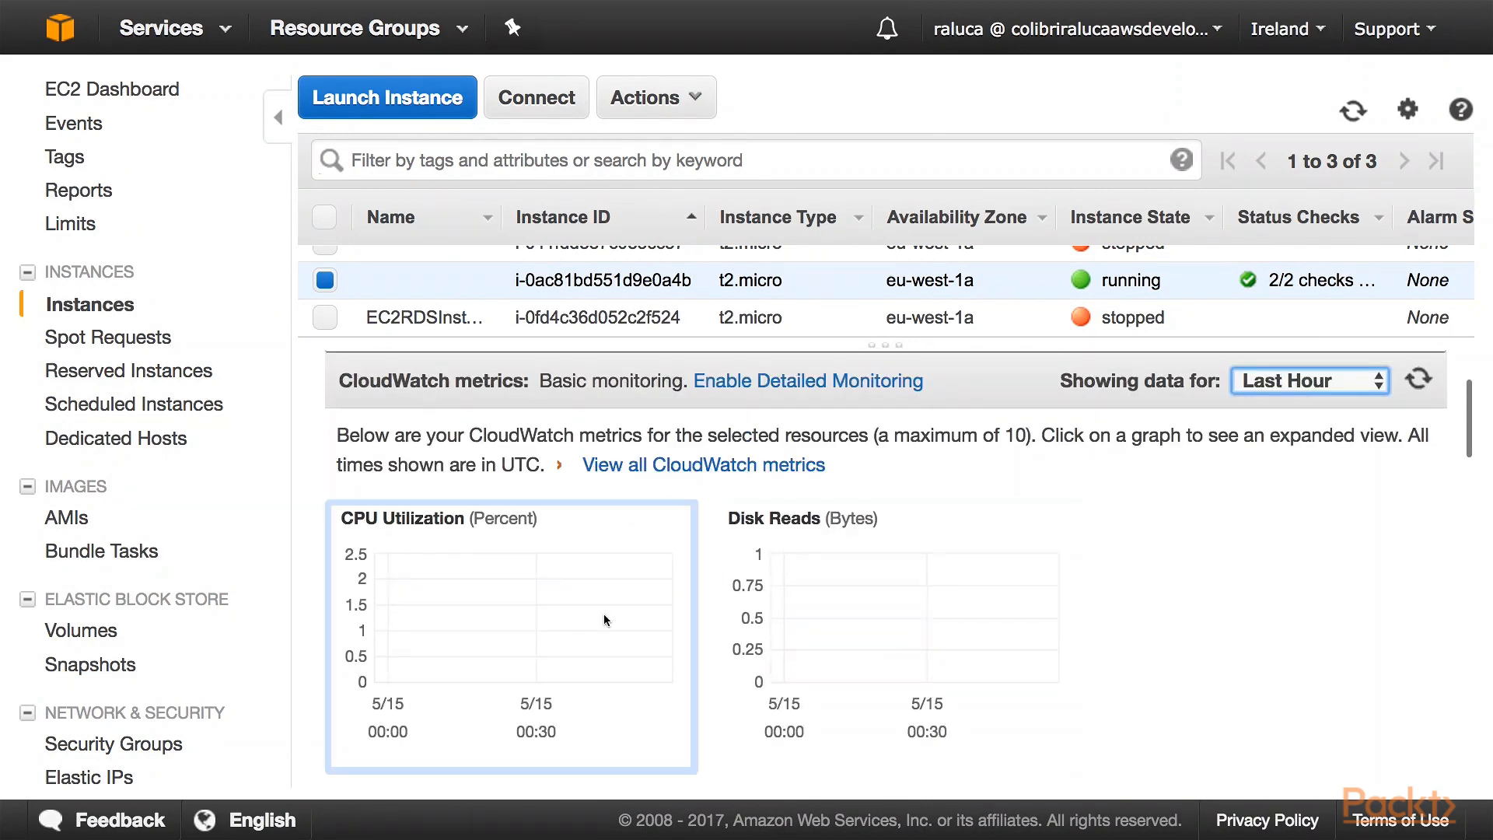
left_click(542, 629)
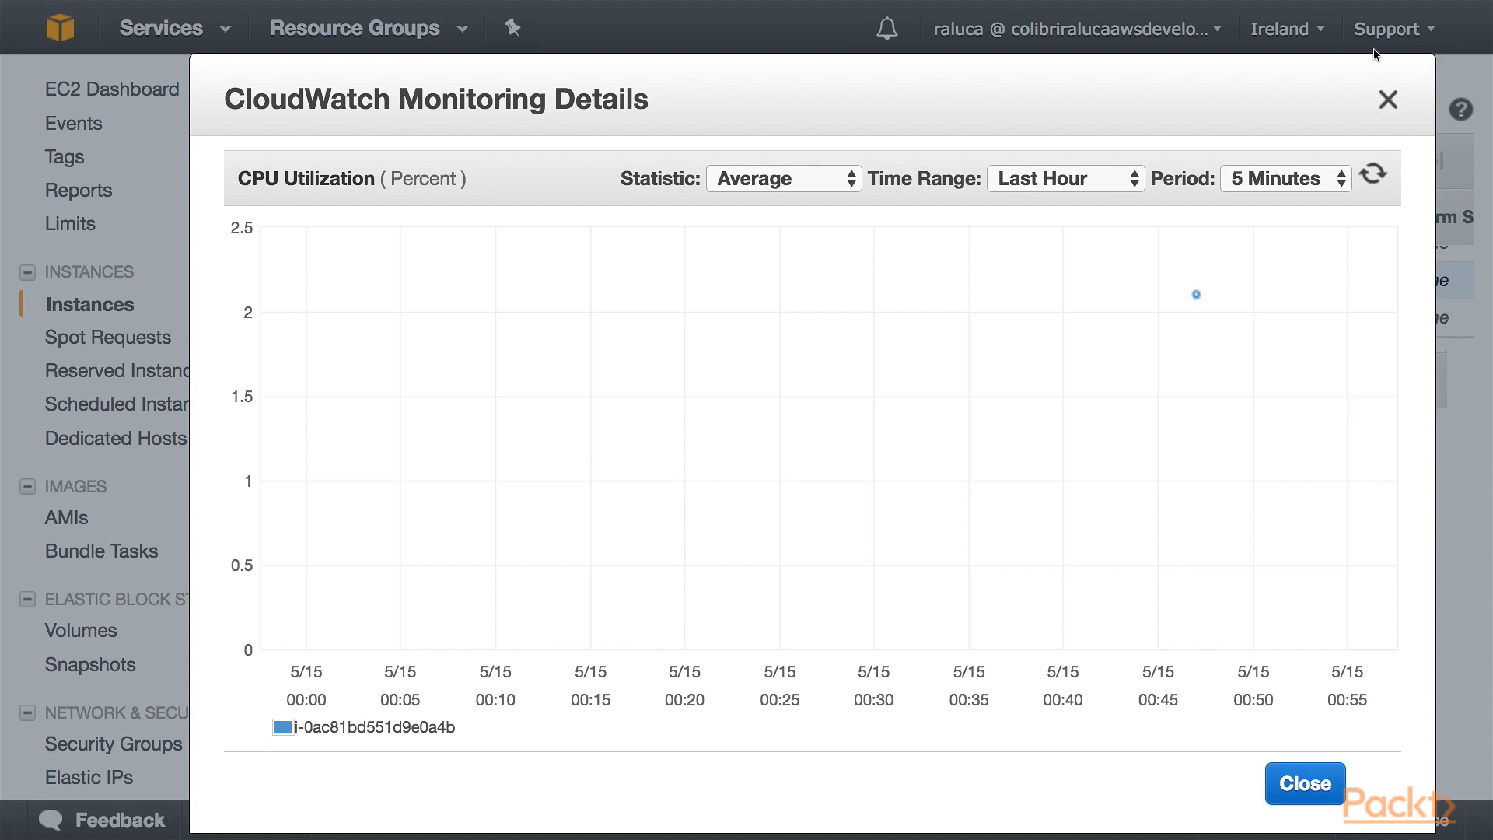
left_click(1389, 100)
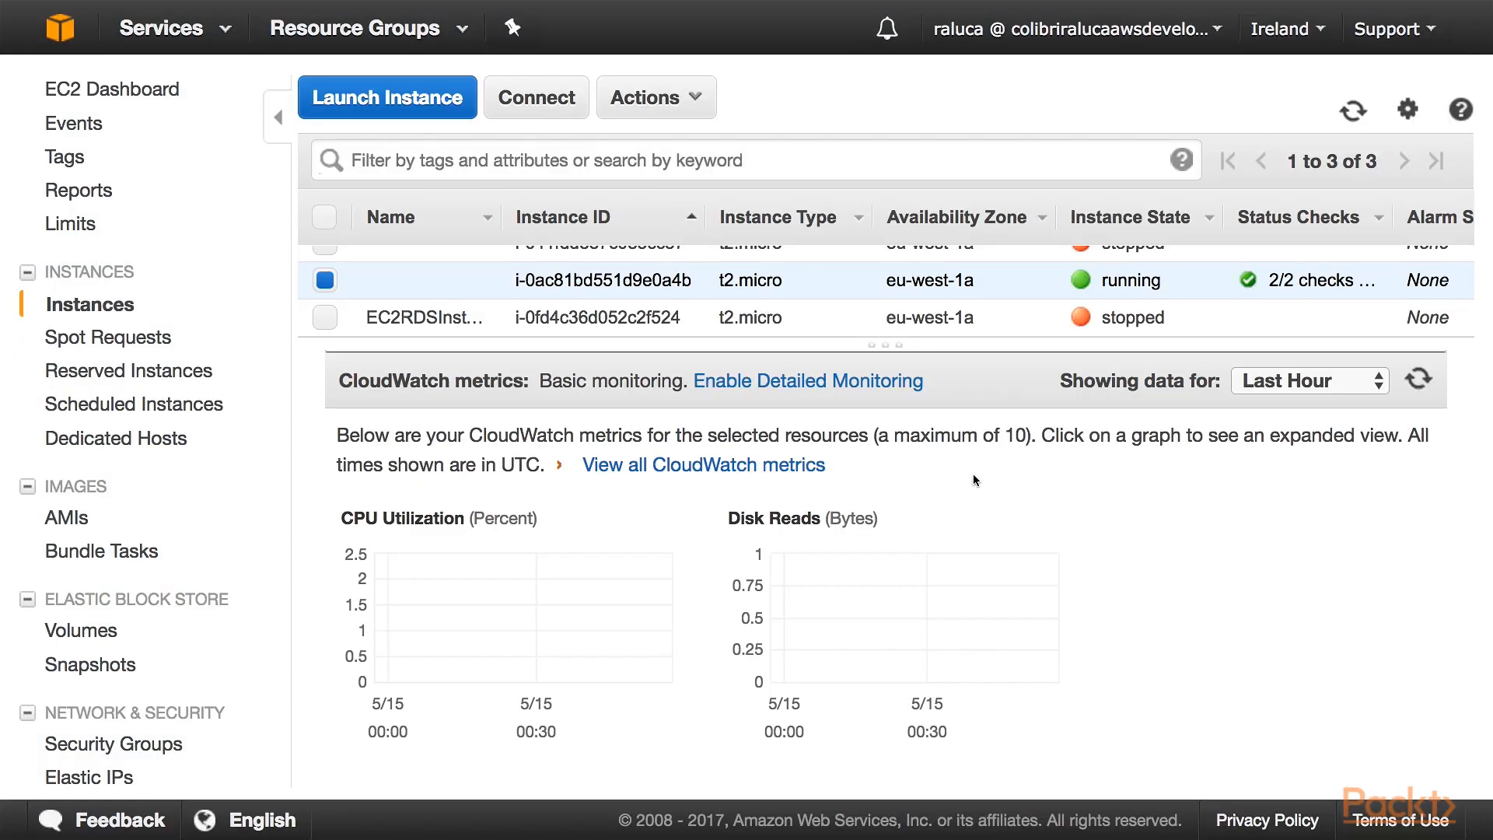
scroll(973, 474, "down", 1)
scroll(973, 473, "down", 2)
scroll(974, 475, "down", 1)
scroll(974, 474, "down", 1)
scroll(973, 471, "up", 1)
scroll(973, 473, "up", 1)
left_click(918, 602)
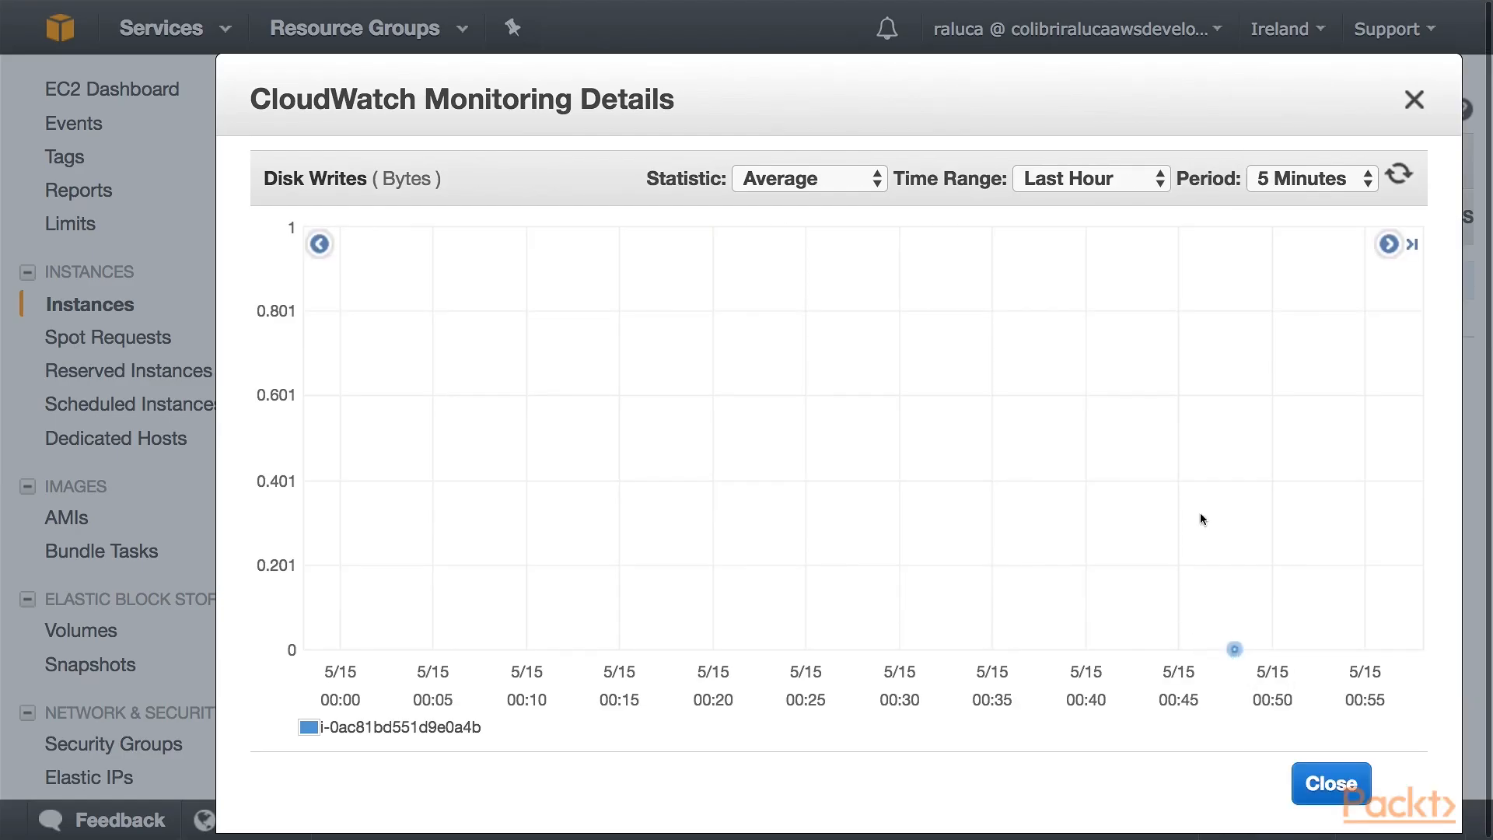
left_click(1414, 101)
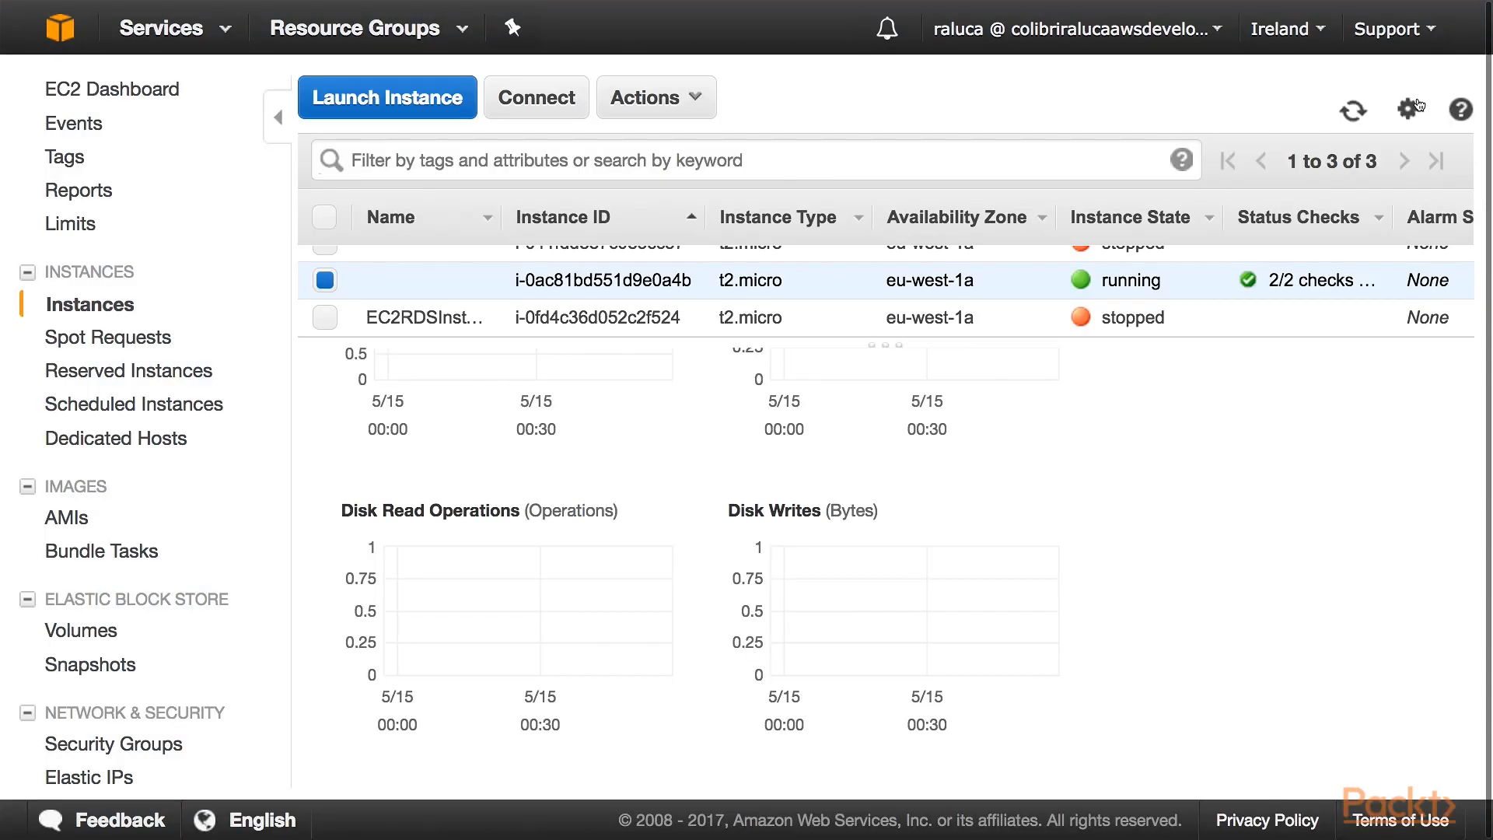
scroll(1026, 402, "down", 3)
scroll(1026, 401, "down", 3)
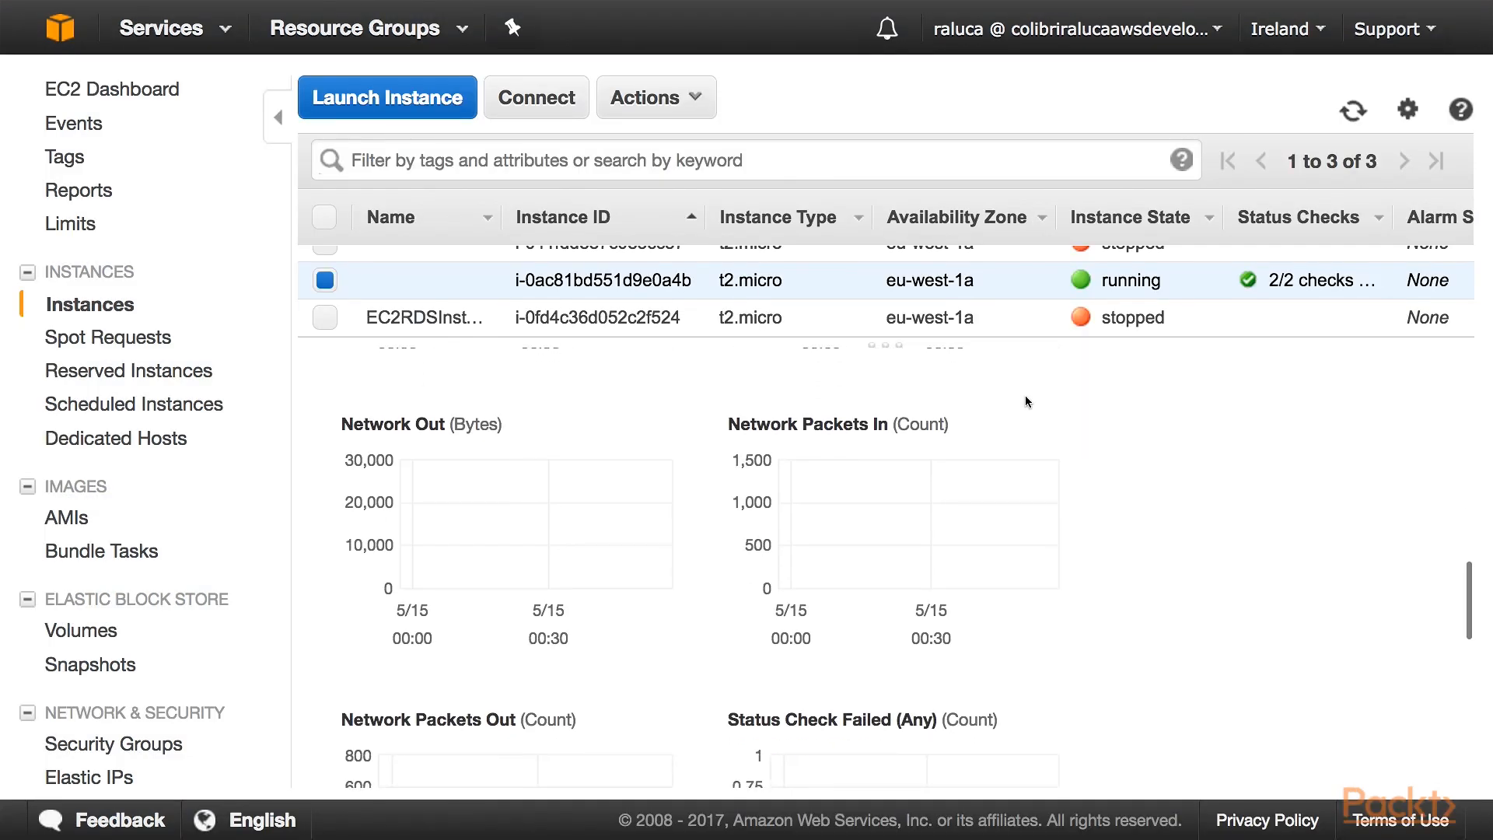
scroll(1026, 402, "down", 3)
scroll(1025, 399, "down", 3)
scroll(1026, 399, "down", 3)
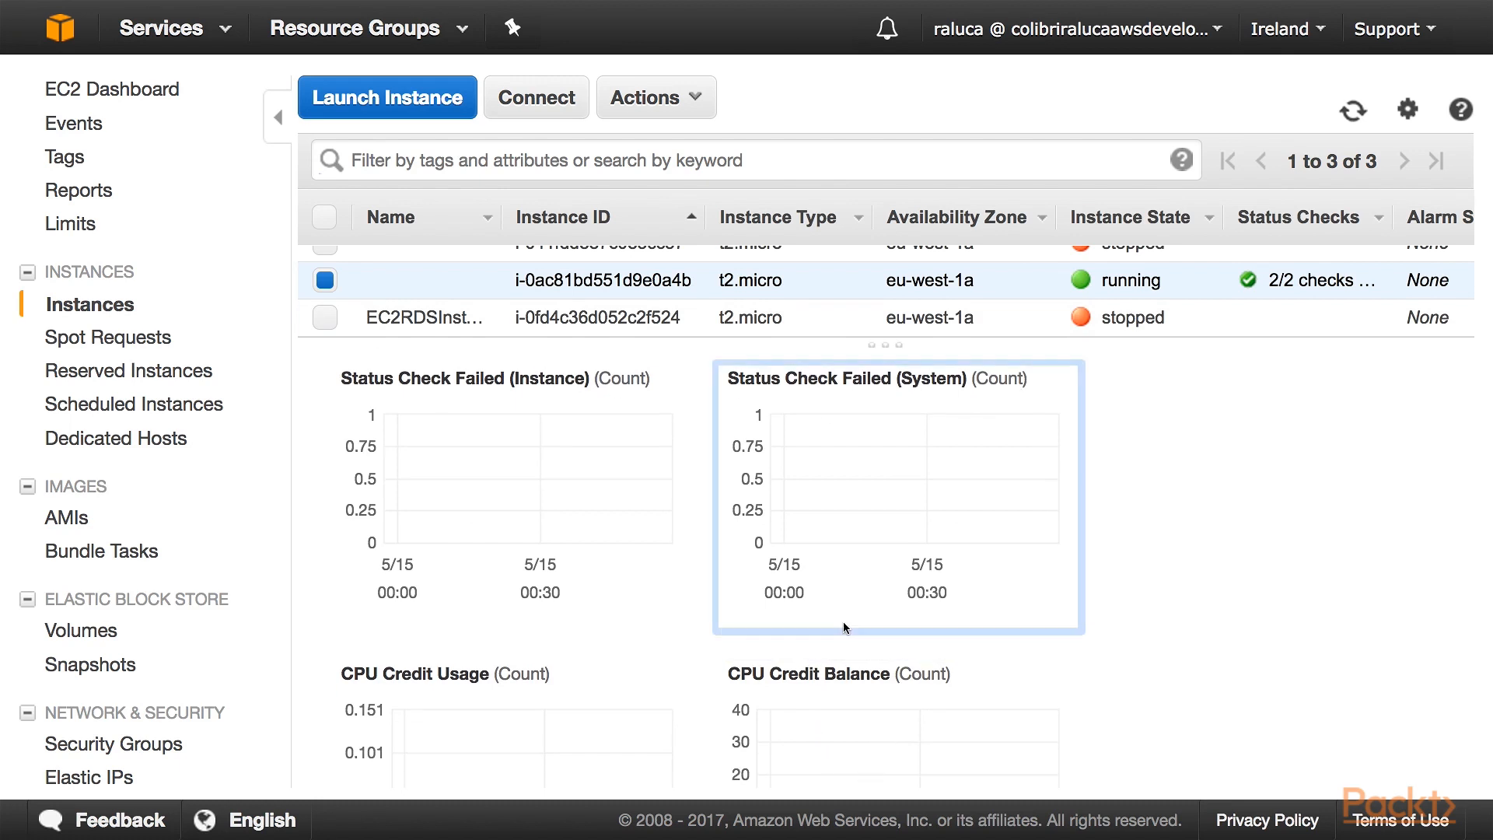
scroll(844, 622, "down", 1)
scroll(844, 622, "down", 1)
scroll(844, 622, "up", 4)
scroll(844, 622, "up", 3)
scroll(844, 622, "up", 3)
scroll(844, 622, "up", 3)
scroll(843, 622, "up", 3)
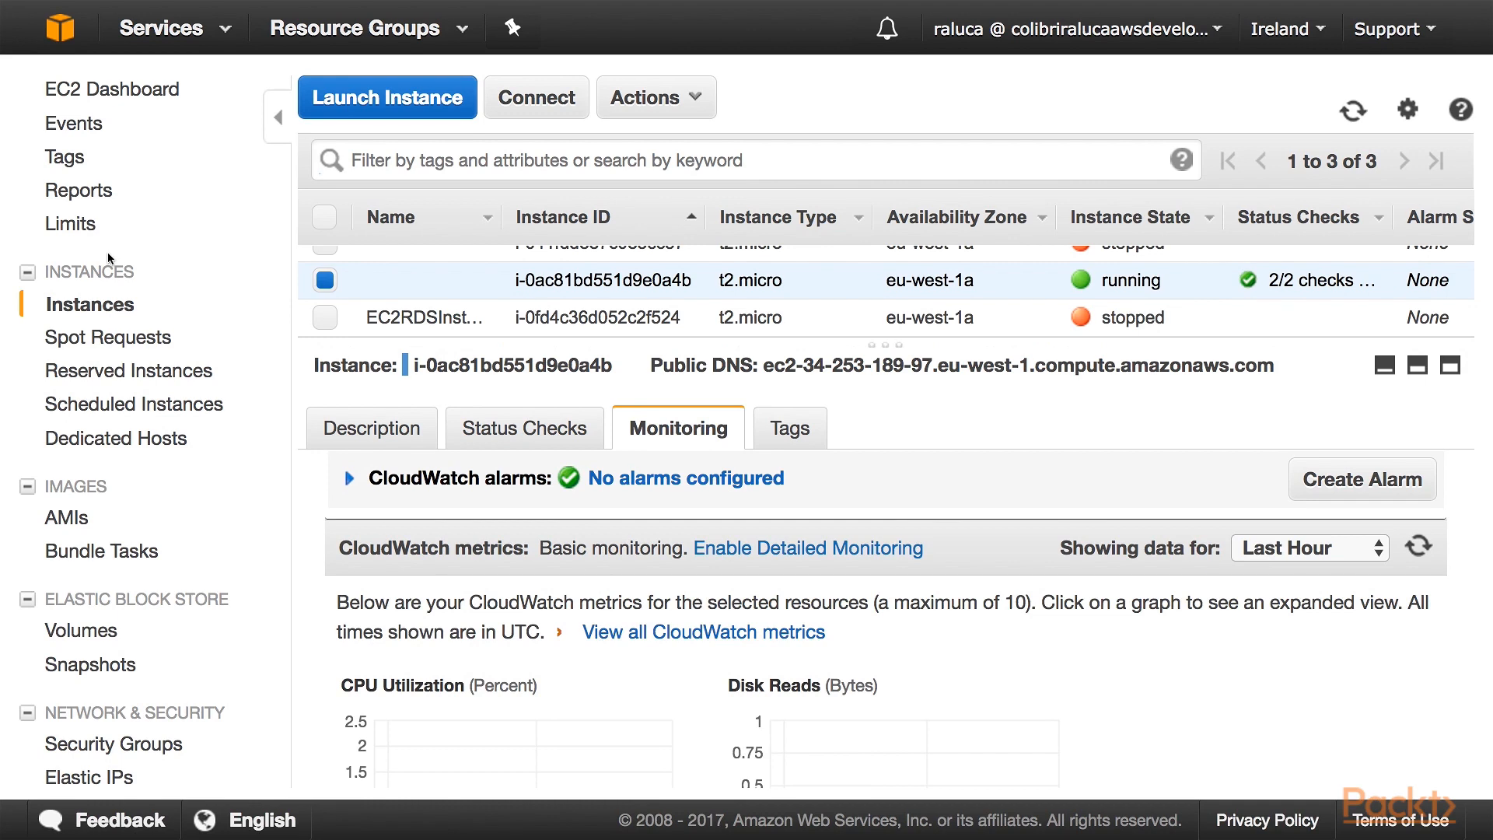
Step: Search the Services menu for 'clou' and choose CloudWatch
left_click(161, 28)
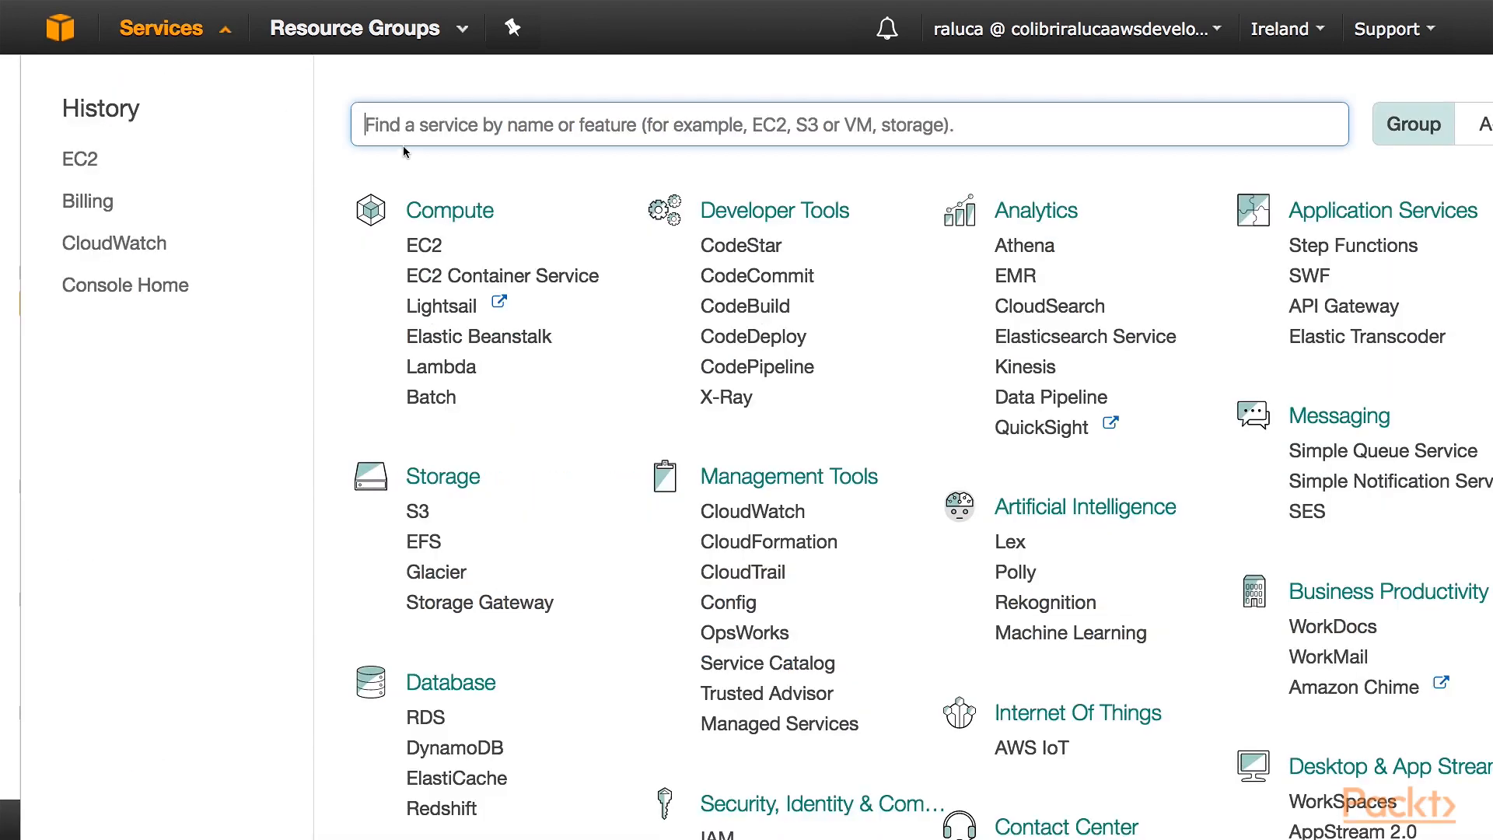
type("c")
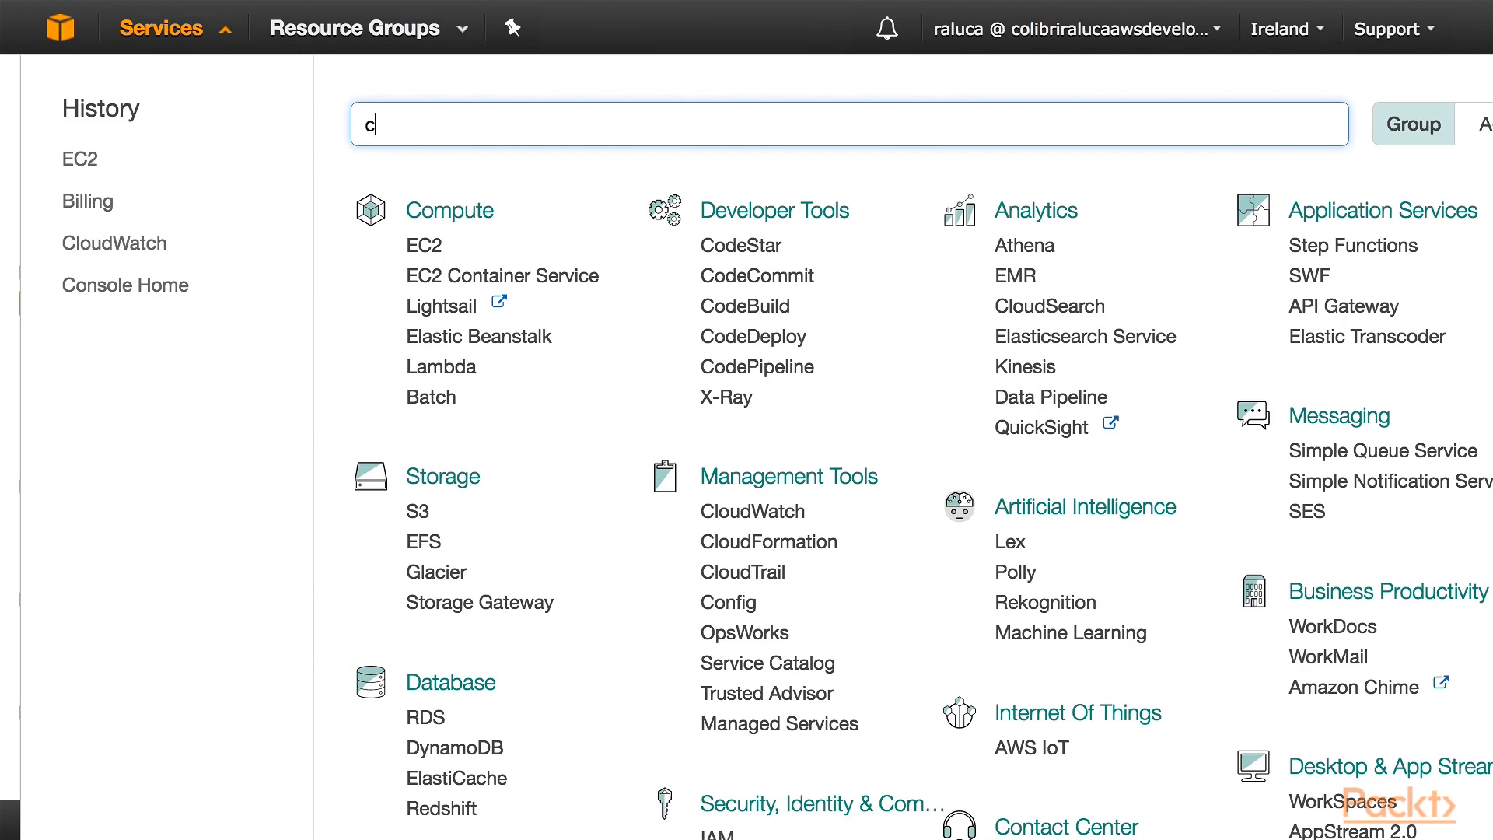
type("louw")
key("BackSpace")
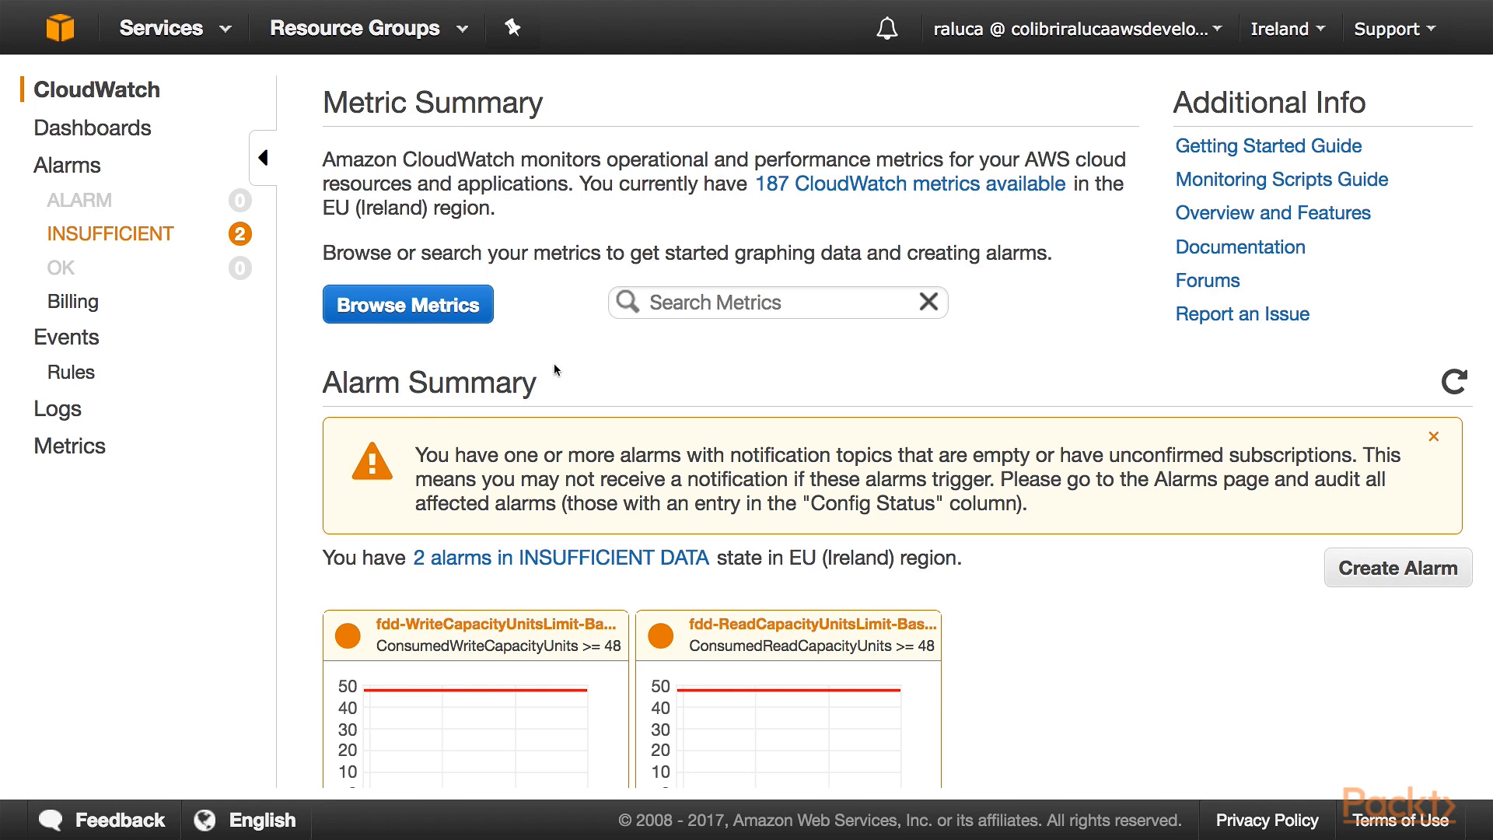
scroll(351, 313, "down", 1)
scroll(352, 312, "down", 2)
scroll(350, 313, "down", 2)
scroll(352, 314, "down", 1)
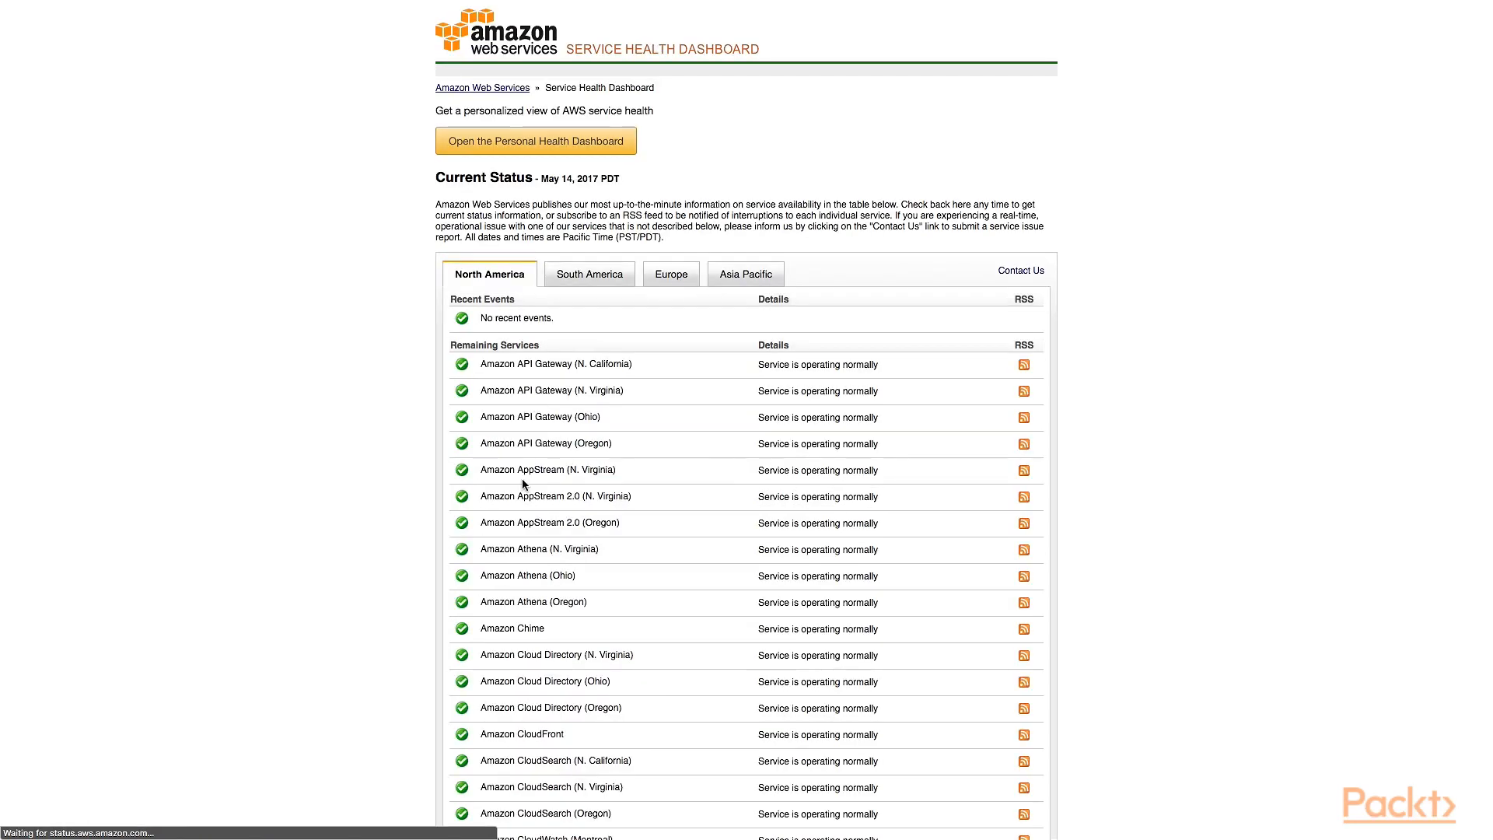
scroll(522, 478, "down", 1)
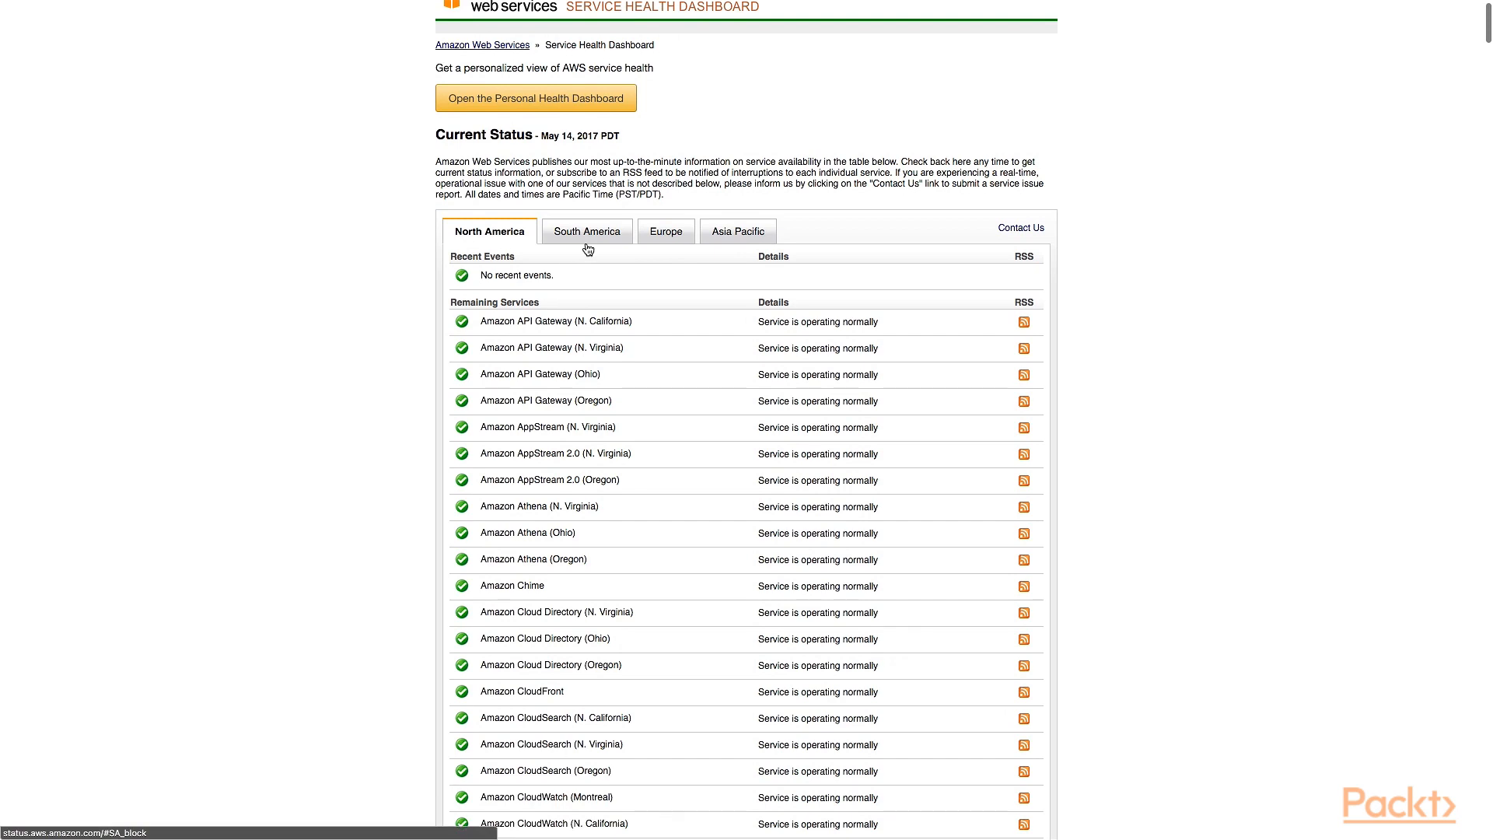
Step: Check South America, Europe and Asia Pacific service statuses, then return to the CloudWatch console
left_click(587, 233)
left_click(643, 239)
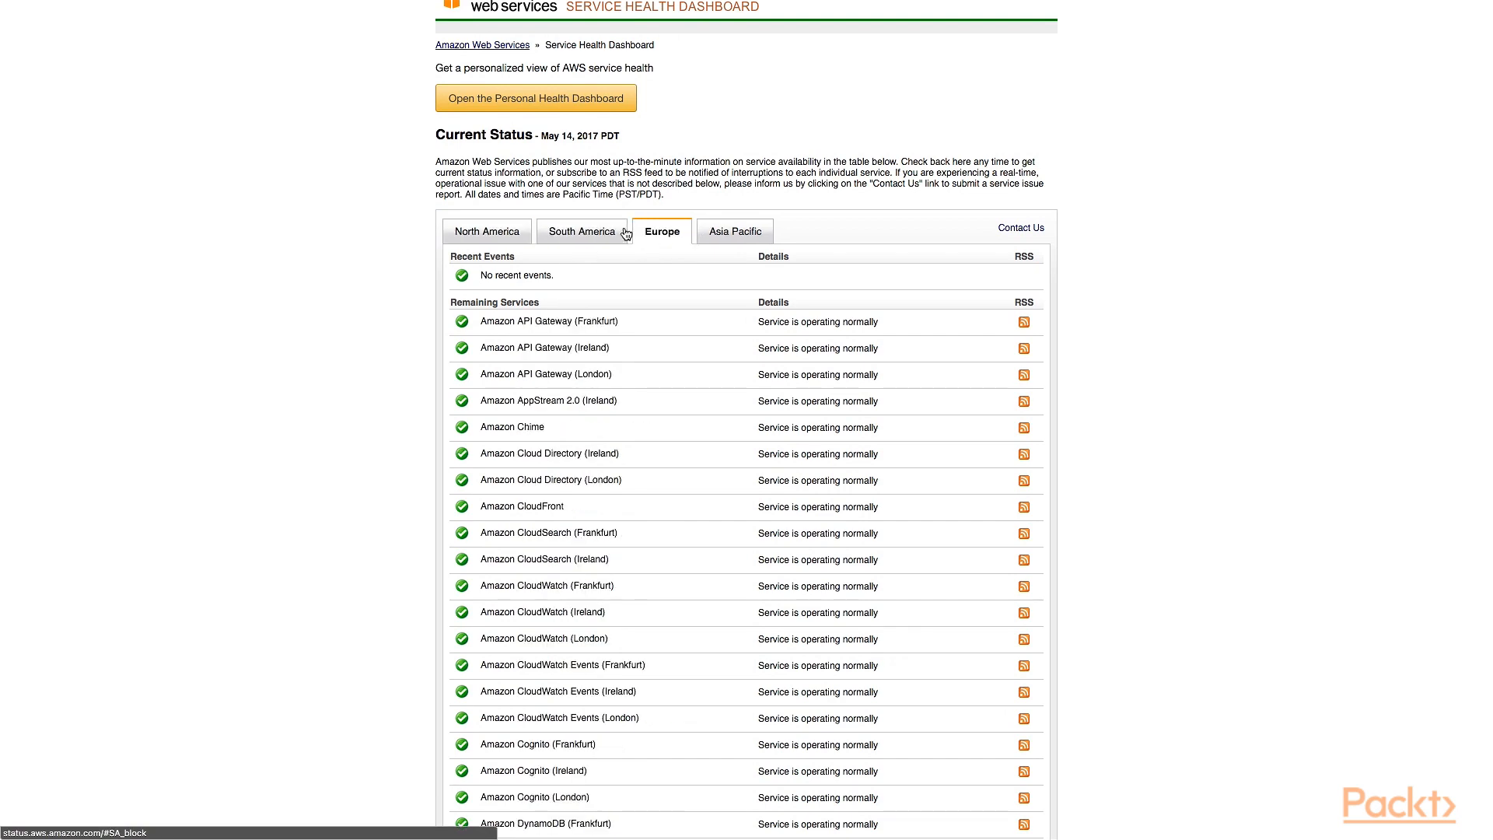
left_click(616, 233)
left_click(729, 233)
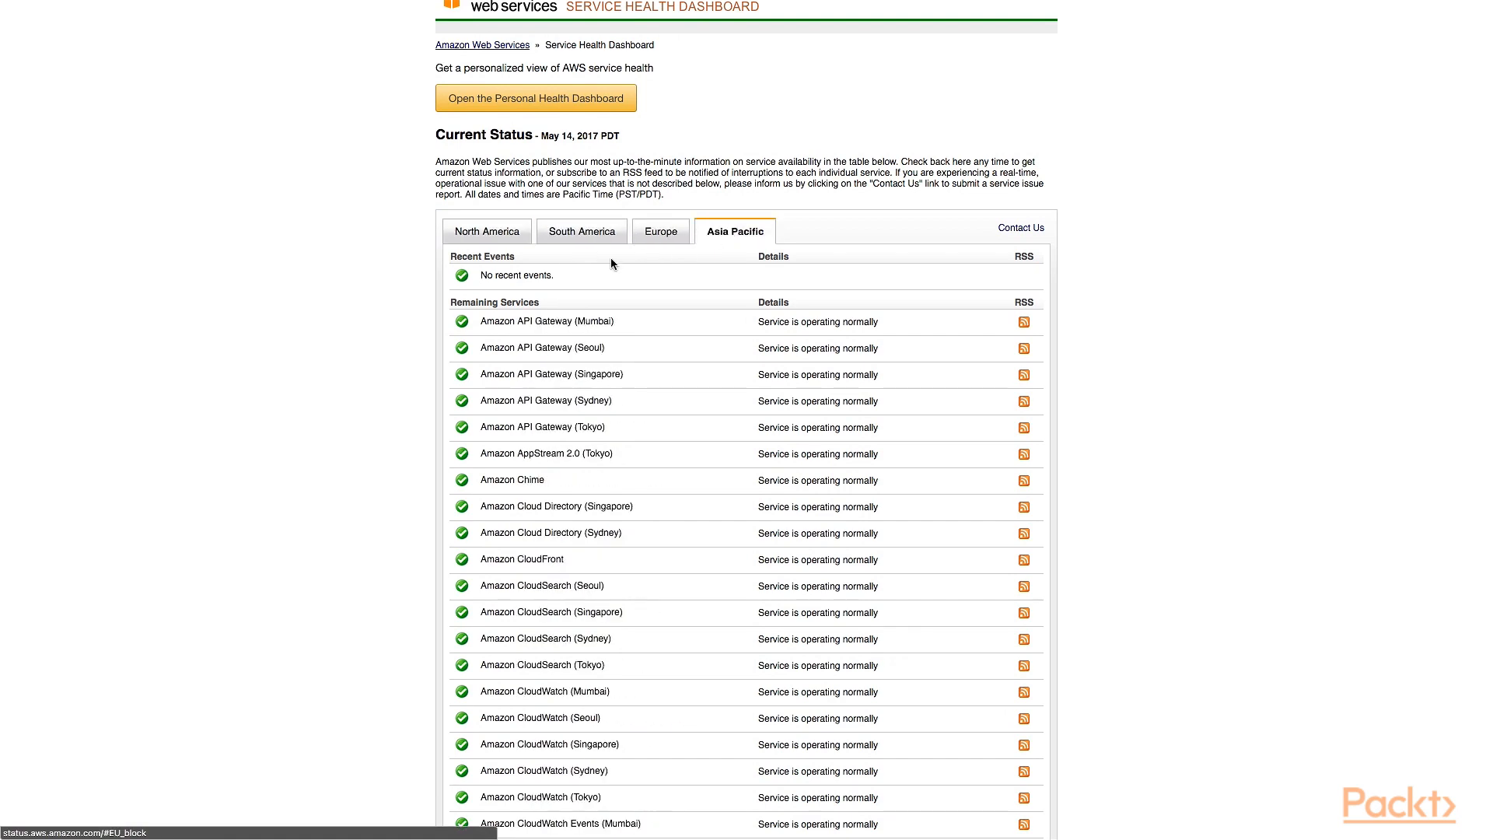
scroll(587, 338, "down", 3)
scroll(587, 339, "down", 5)
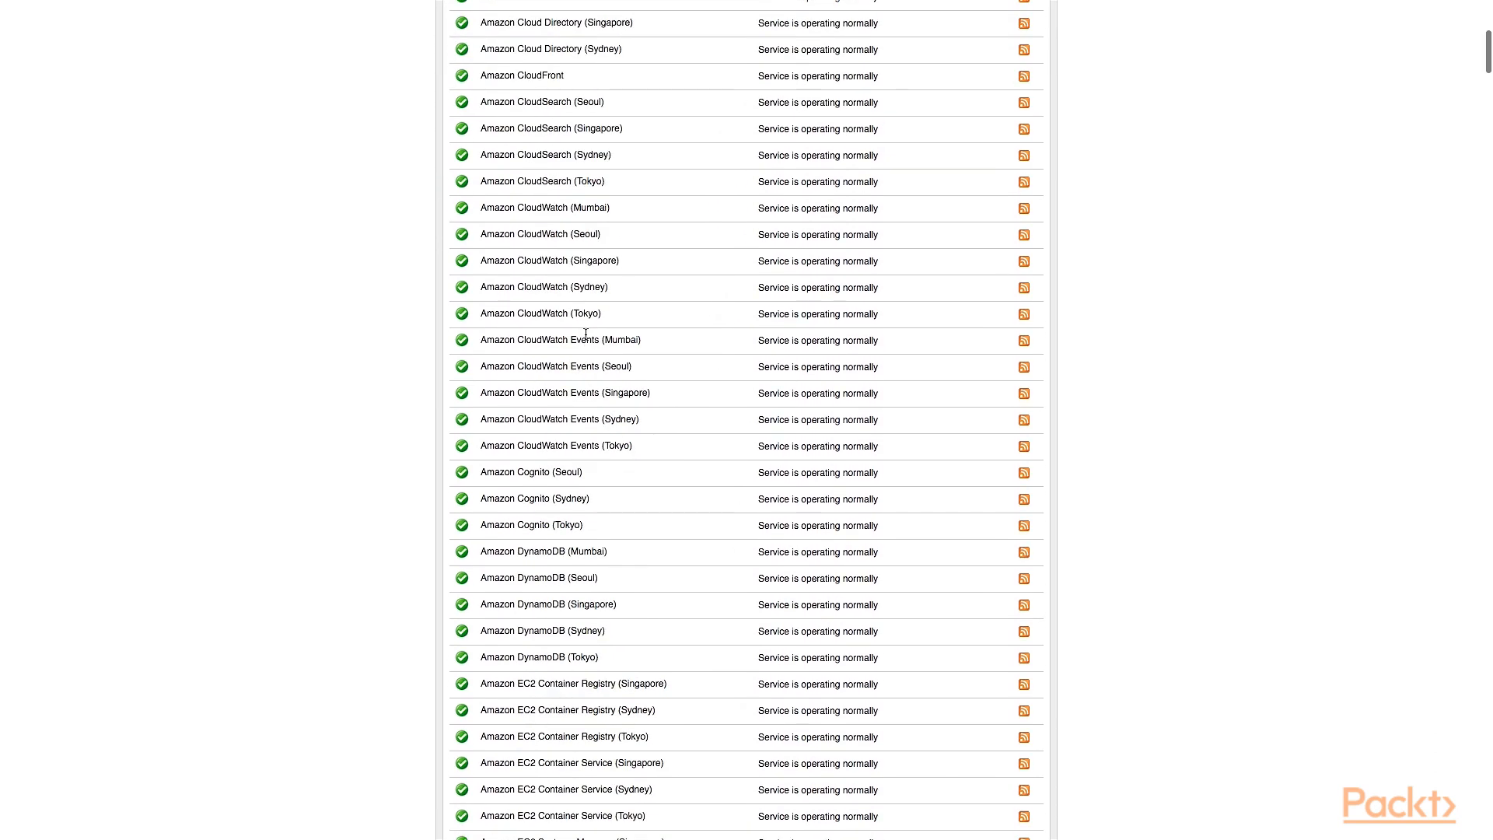
scroll(587, 339, "down", 8)
scroll(587, 338, "down", 5)
scroll(587, 338, "up", 5)
scroll(587, 338, "up", 10)
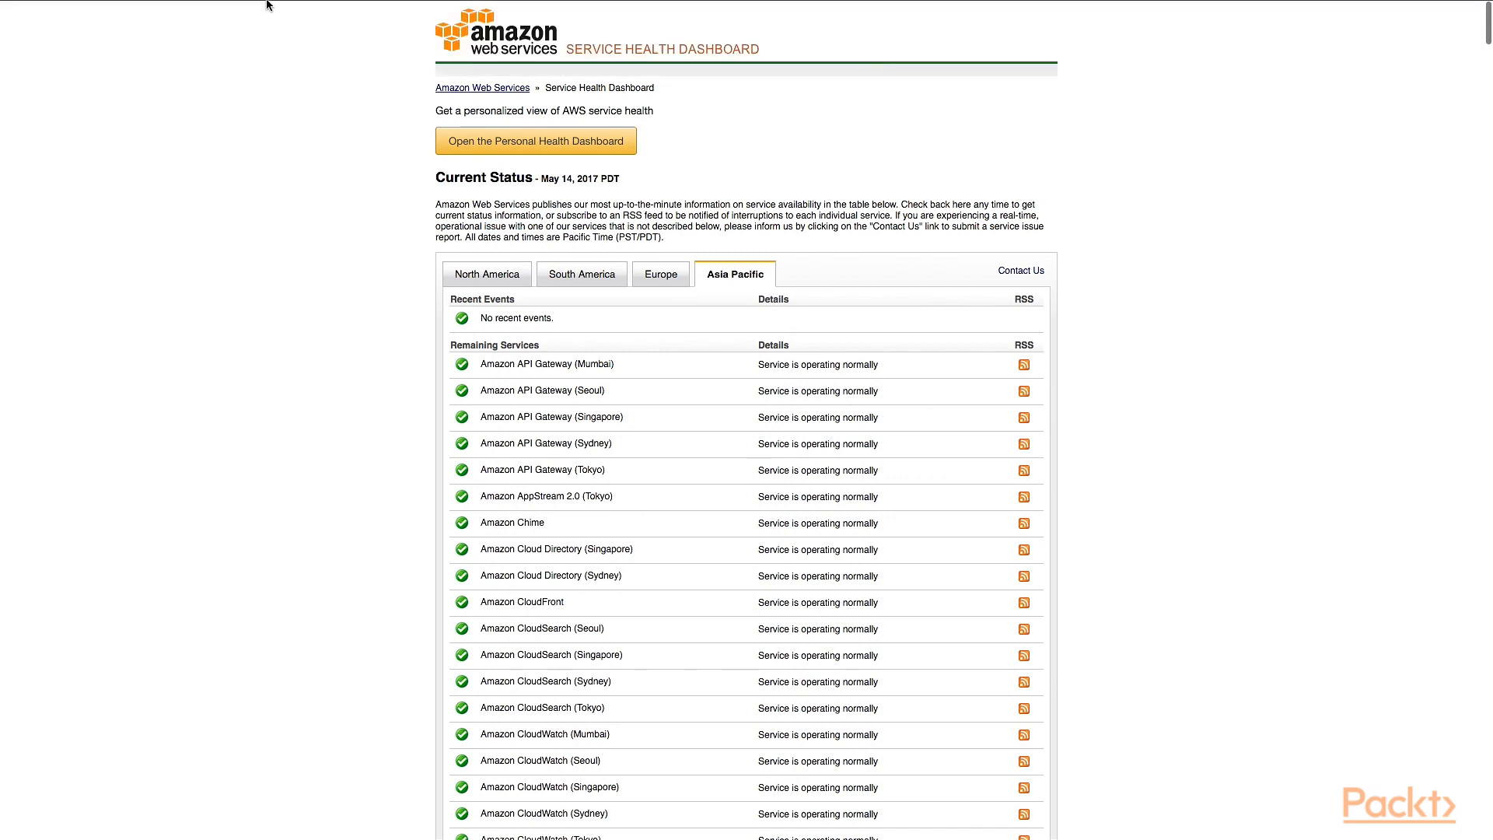
left_click(286, 35)
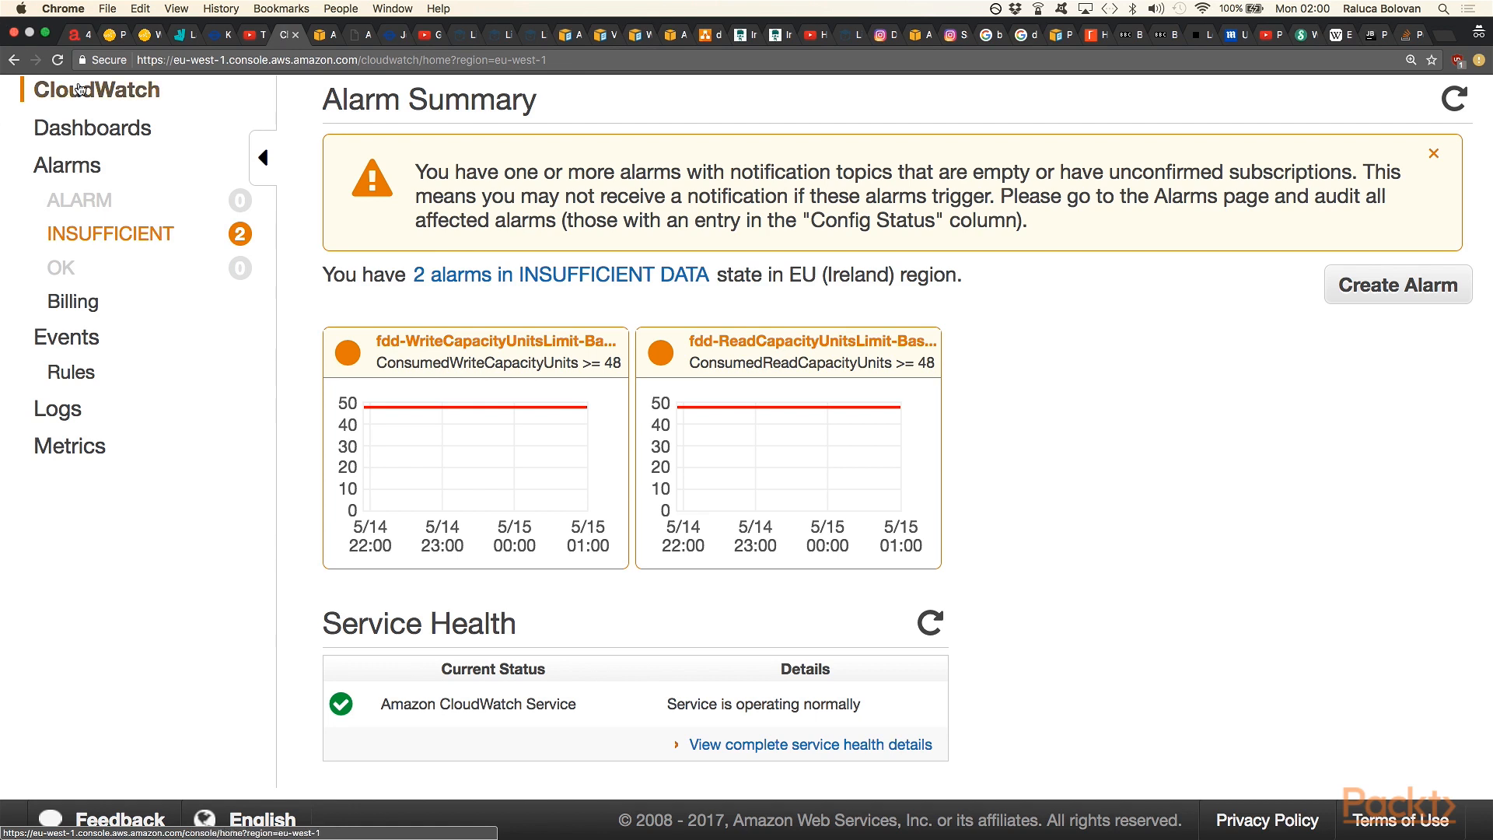
Step: View the empty Dashboards list, cancel creating a dashboard, and go to CloudWatch Events
left_click(81, 128)
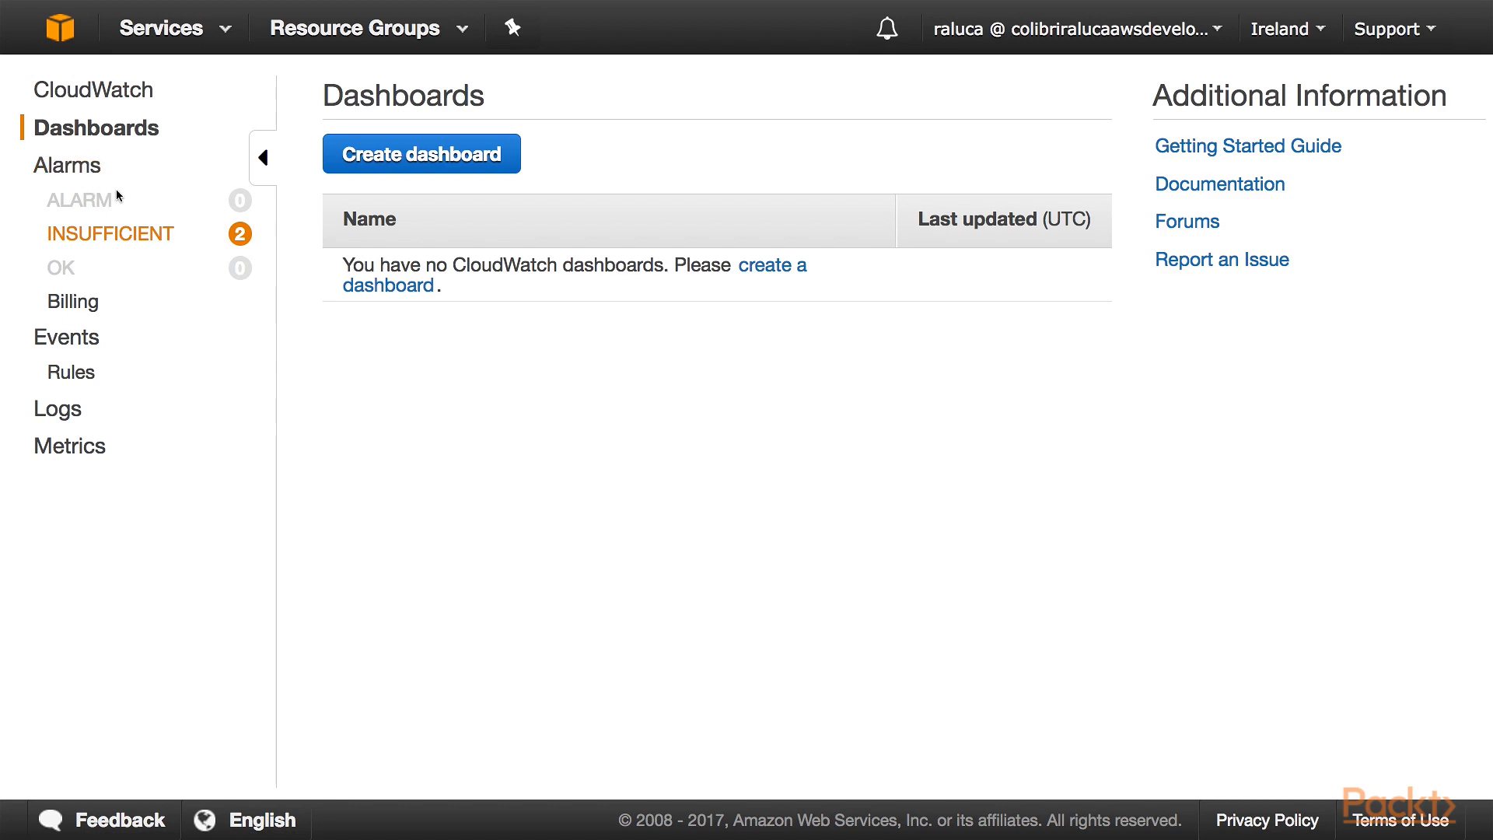
left_click(372, 160)
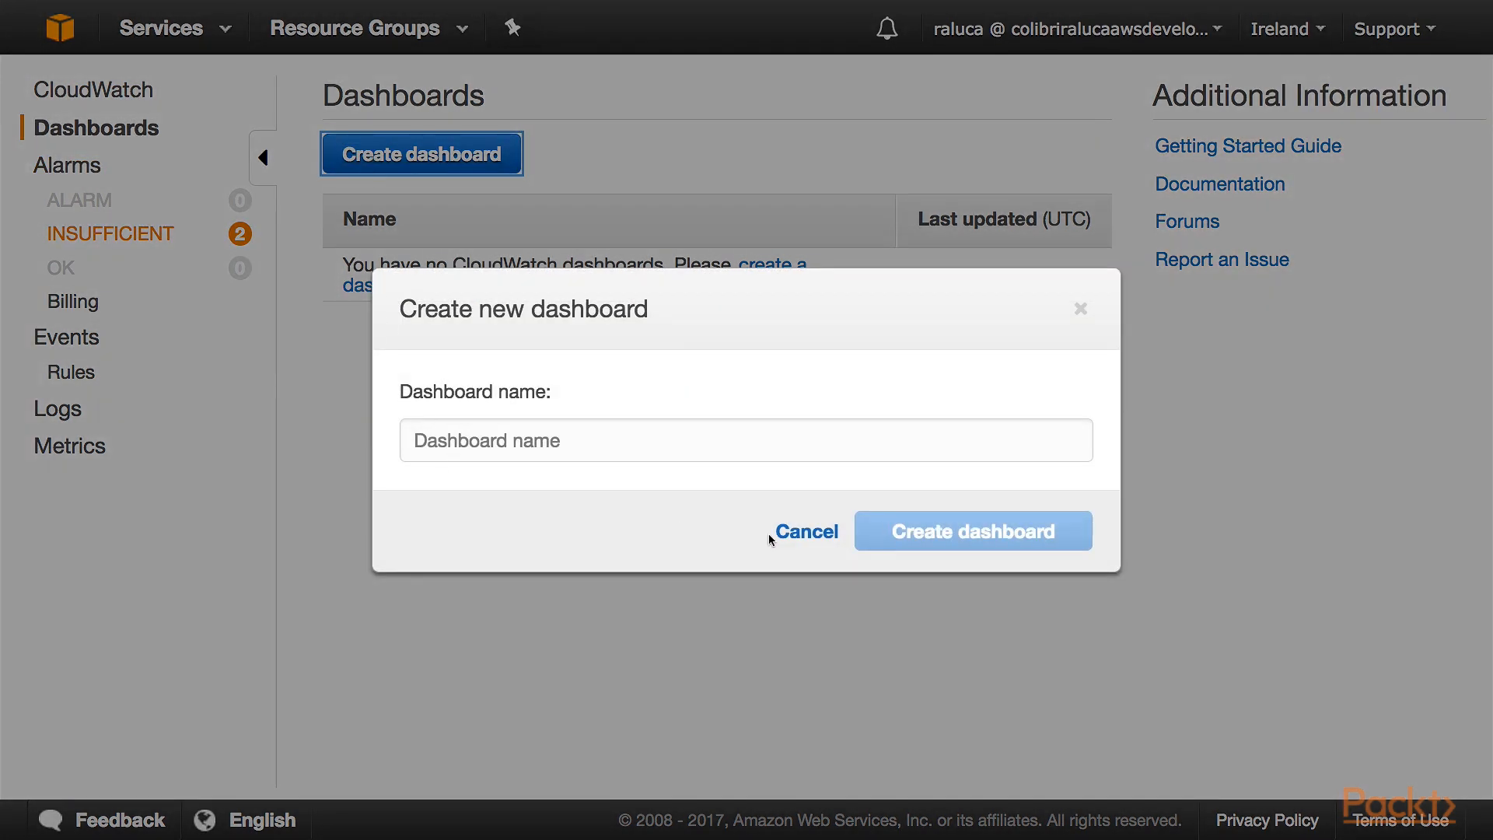
left_click(793, 532)
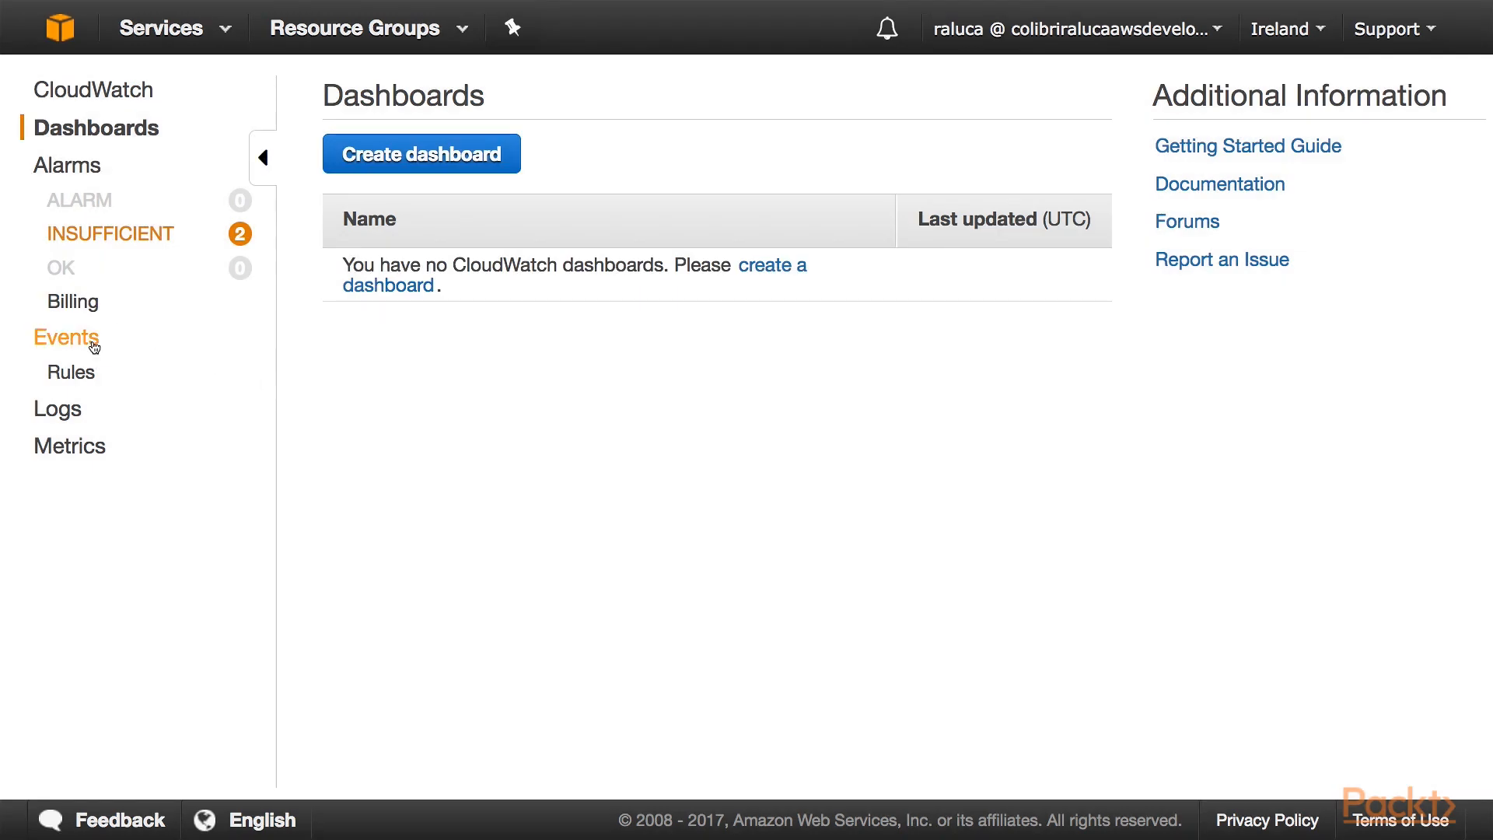
left_click(70, 336)
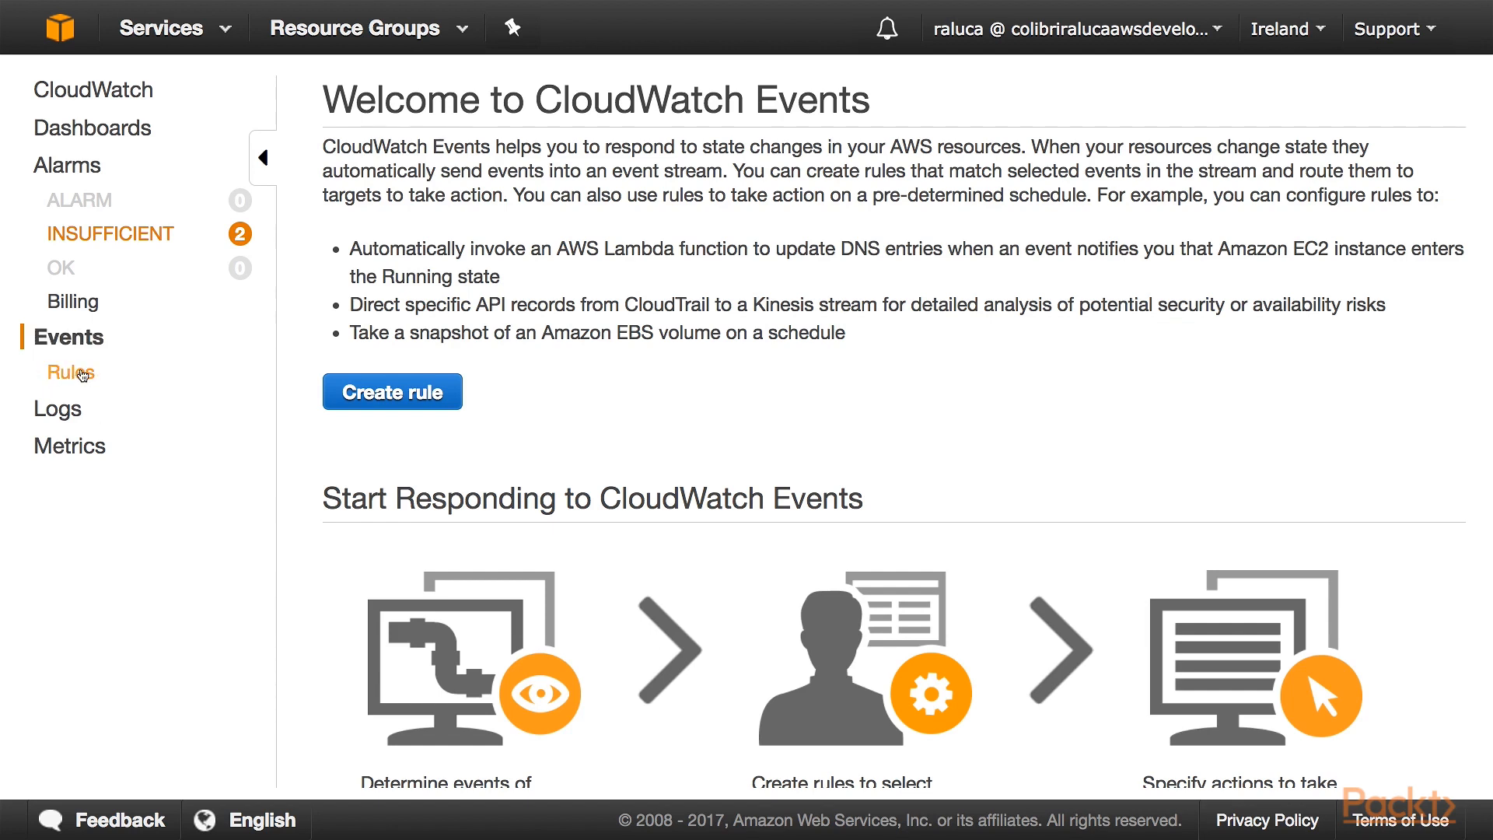
Step: Start a new event rule from the Rules list
left_click(84, 374)
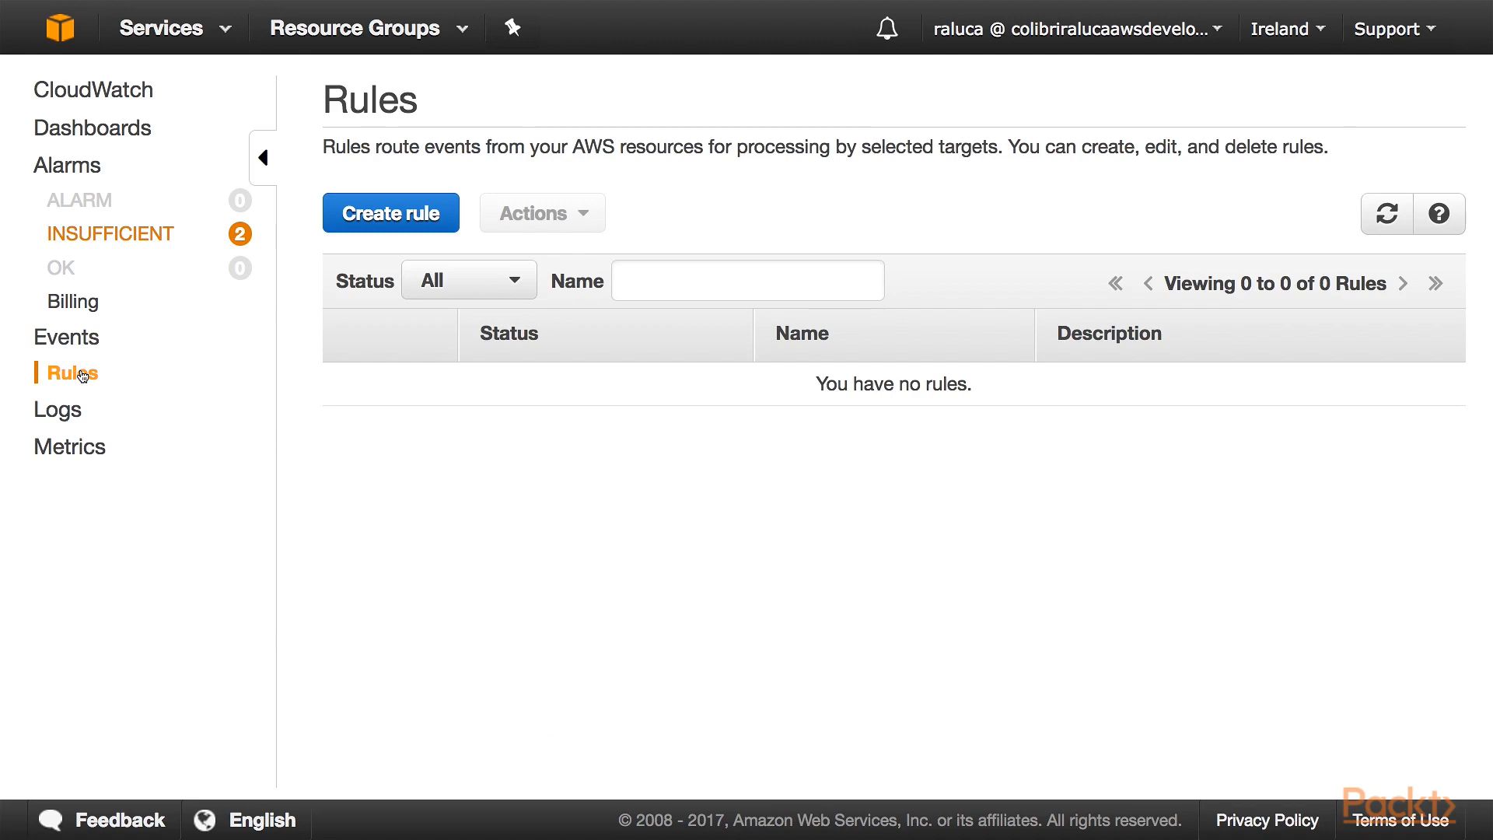
left_click(368, 213)
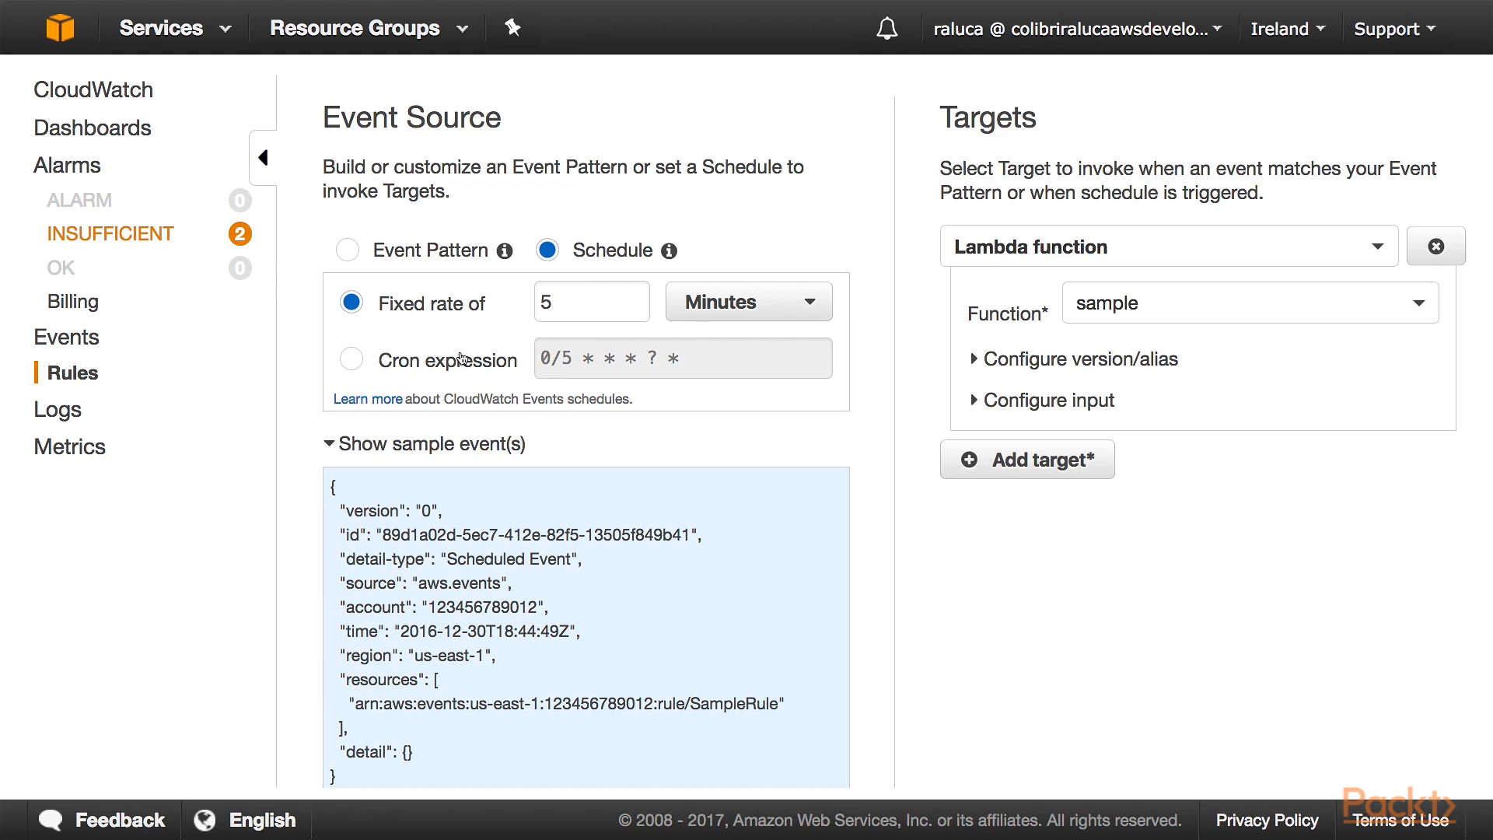
Step: Keep the fixed rate at 5 Minutes and go to the Logs list showing MyCustomVPCLogGroup
left_click(572, 302)
left_click(720, 315)
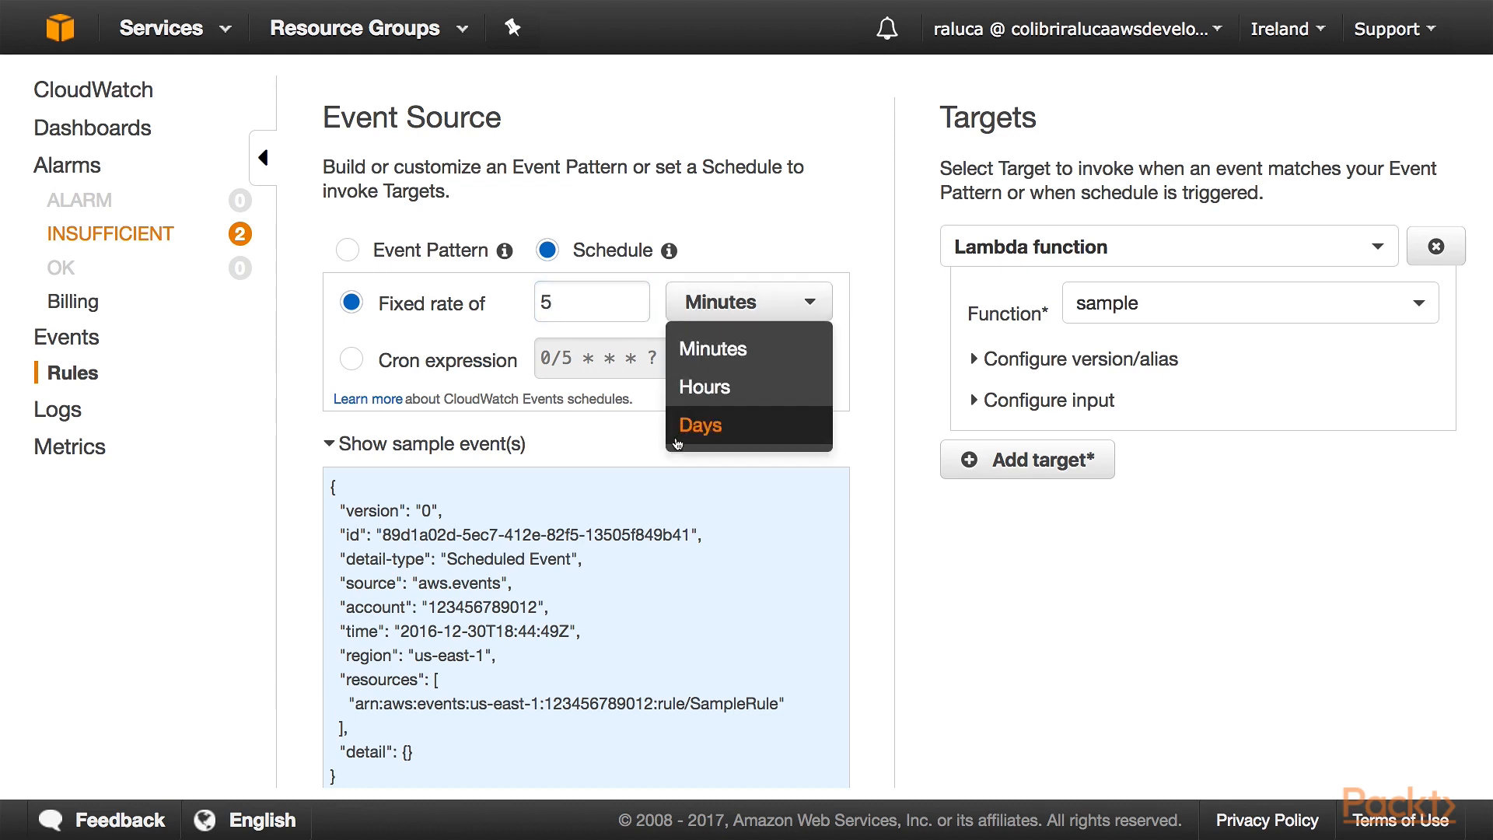
left_click(630, 435)
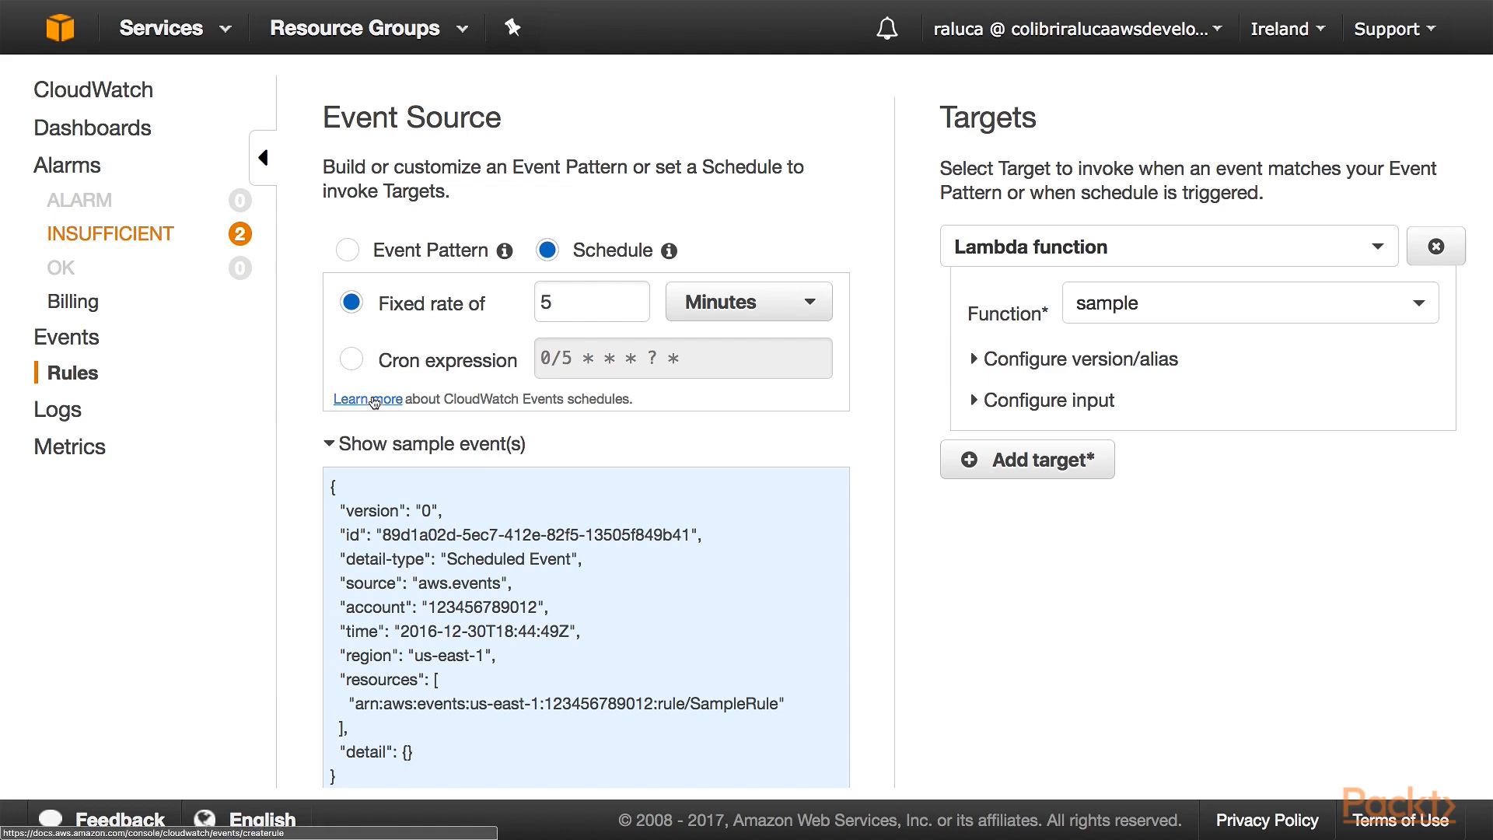
scroll(373, 403, "down", 1)
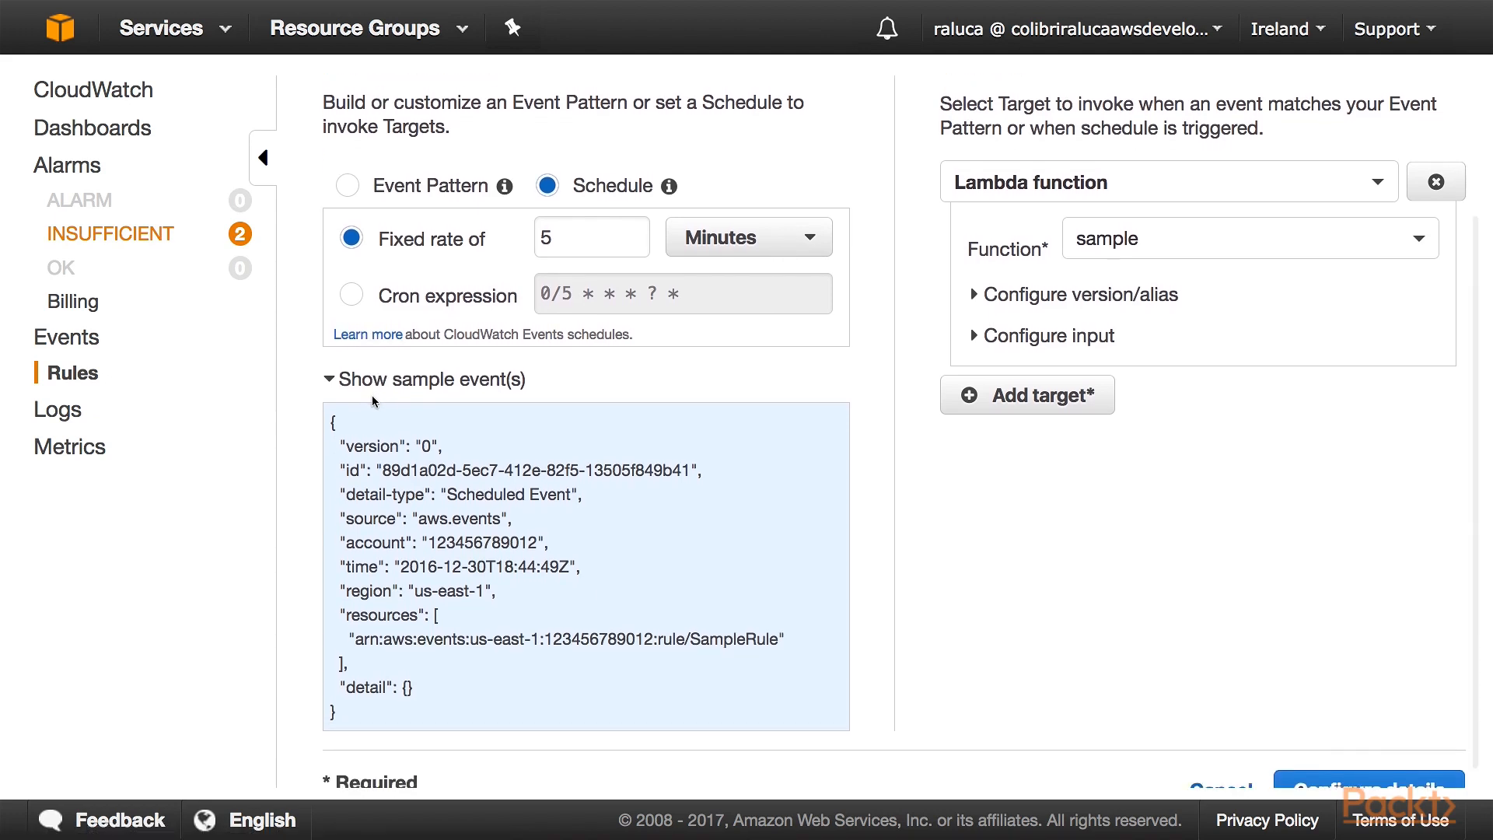
scroll(372, 399, "down", 1)
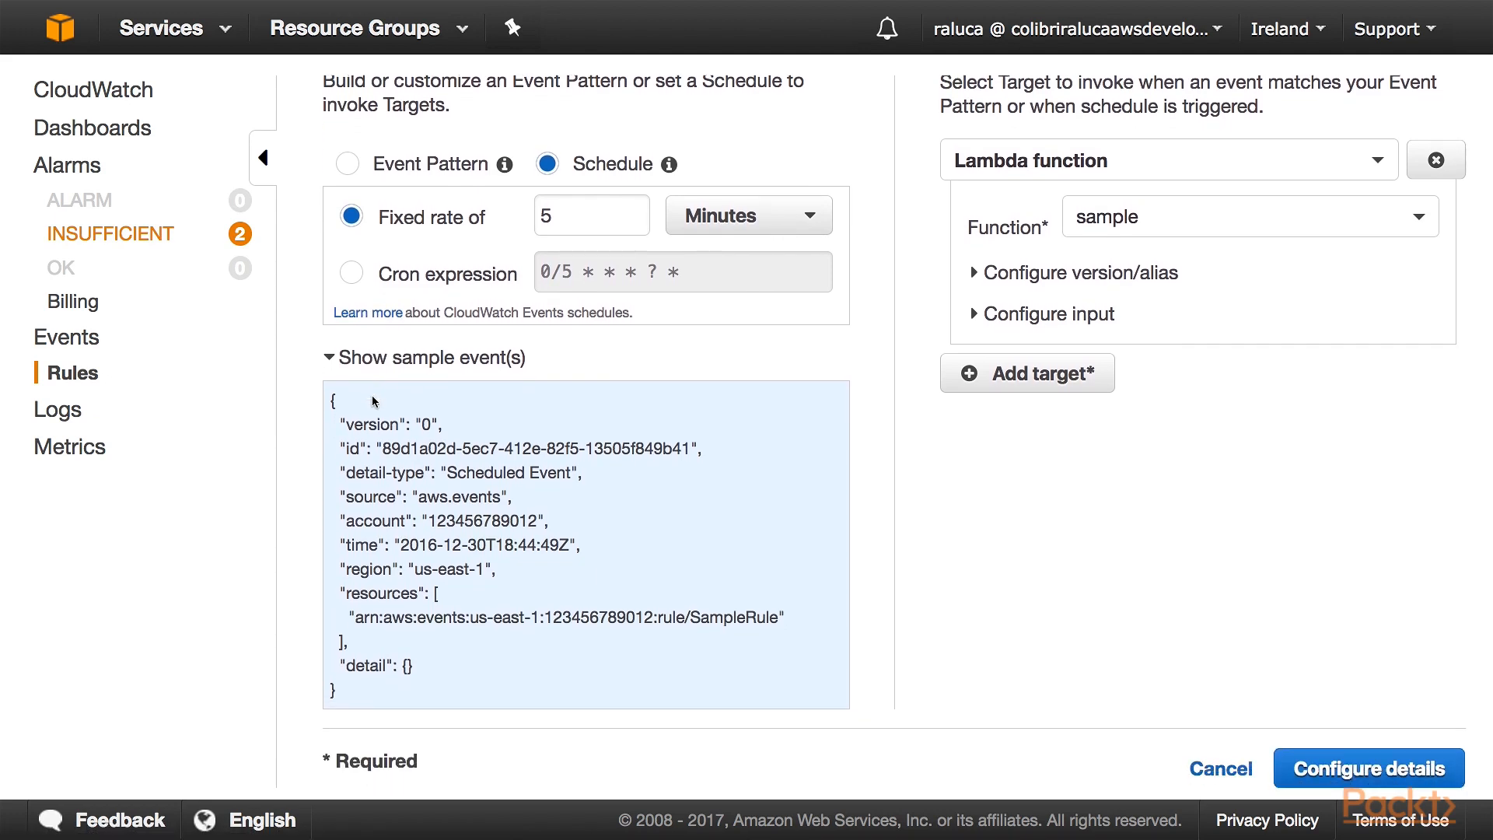
scroll(374, 403, "up", 2)
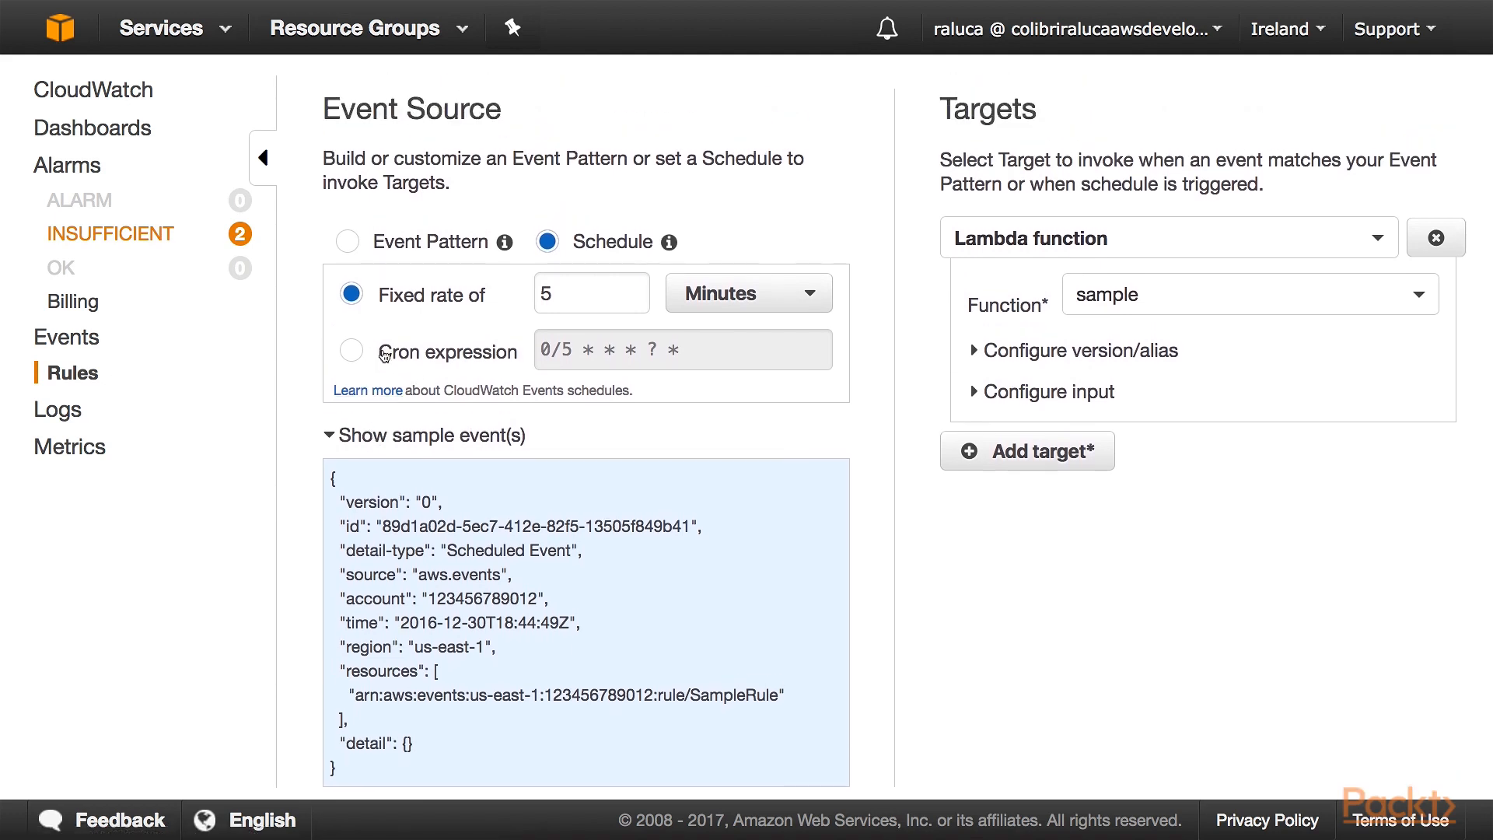
scroll(481, 438, "down", 1)
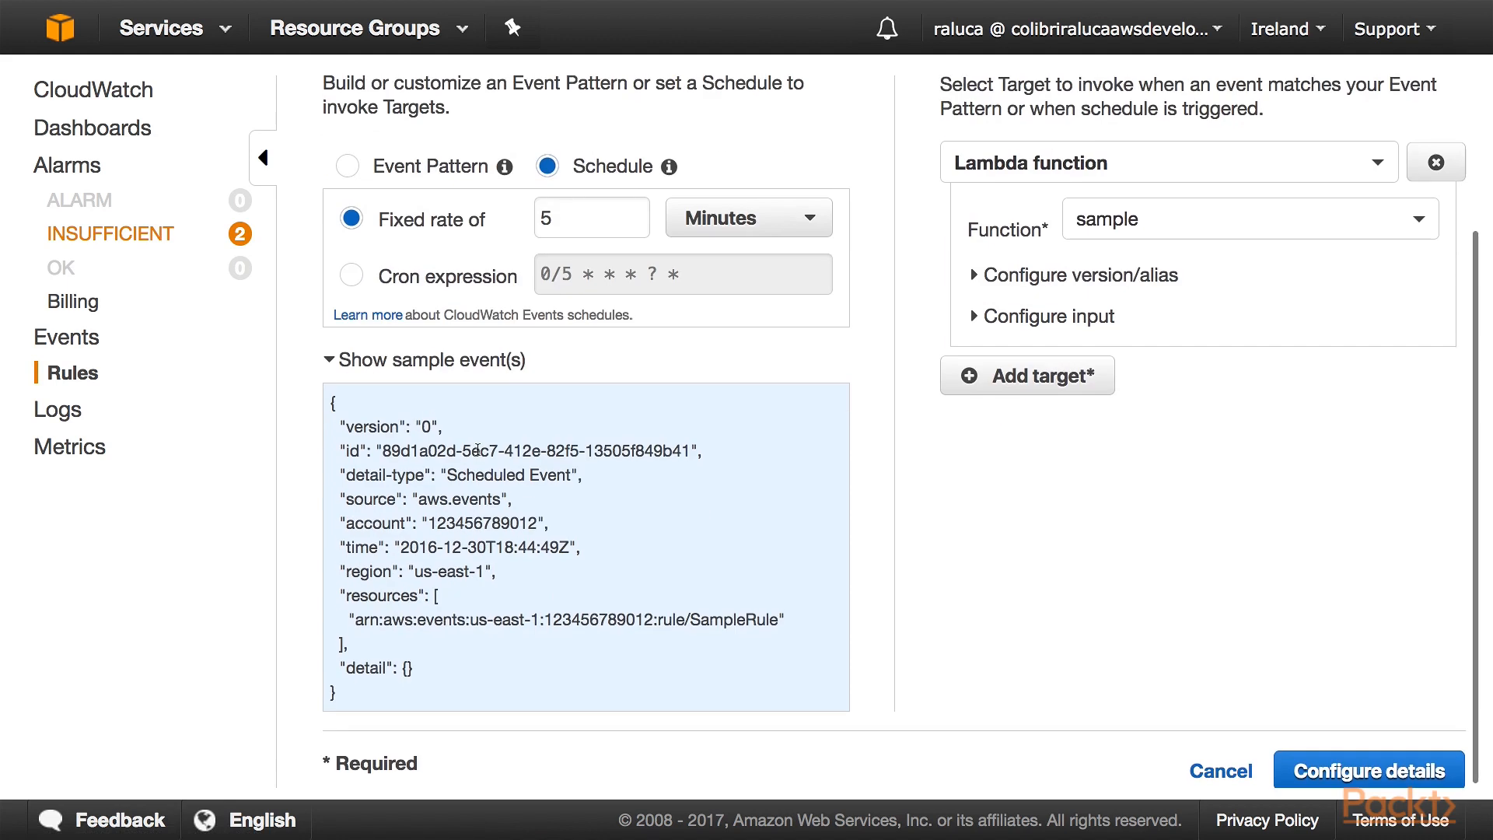
scroll(479, 451, "up", 2)
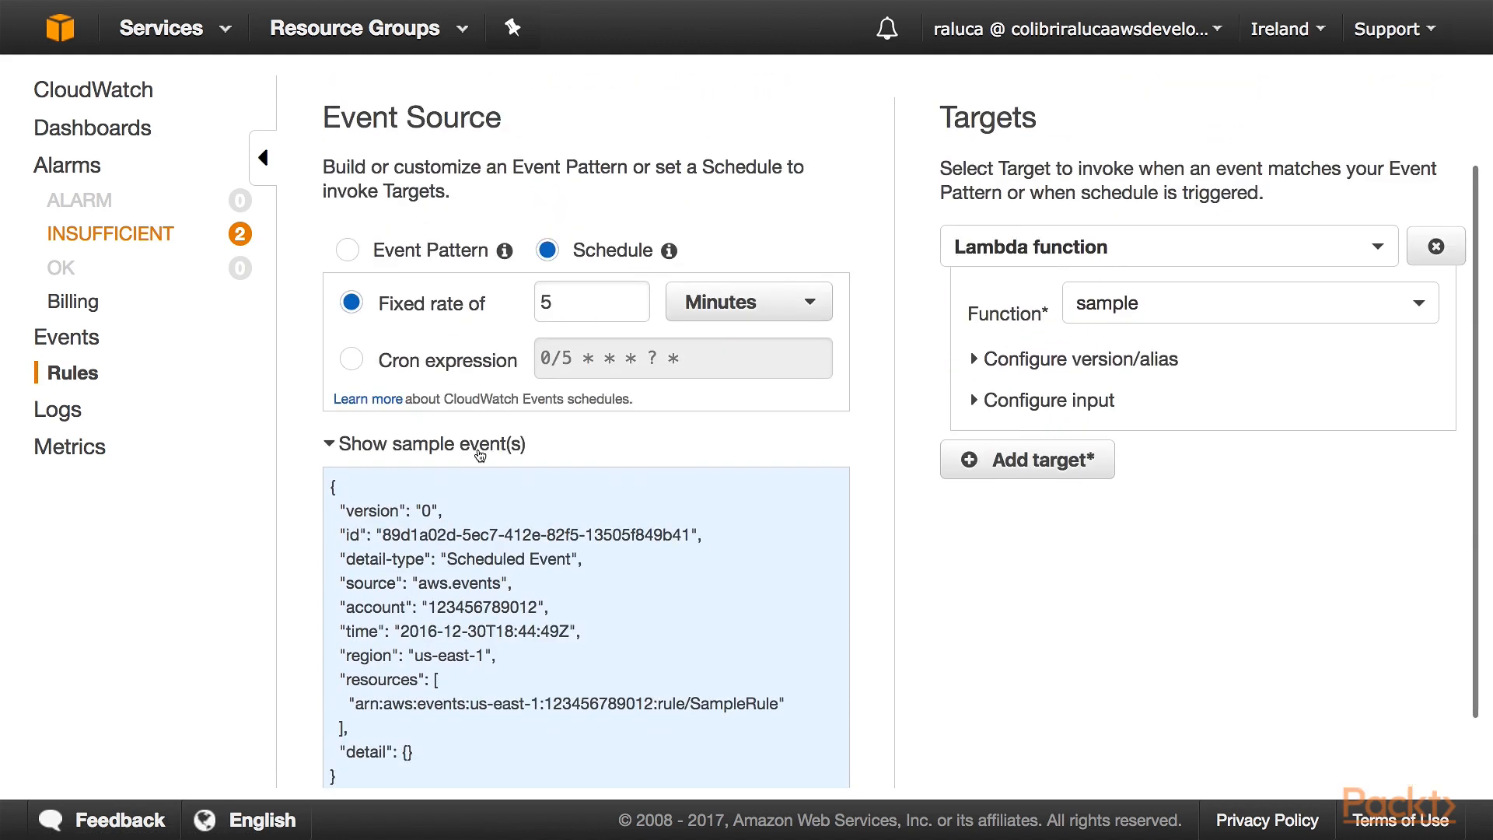
scroll(453, 351, "up", 1)
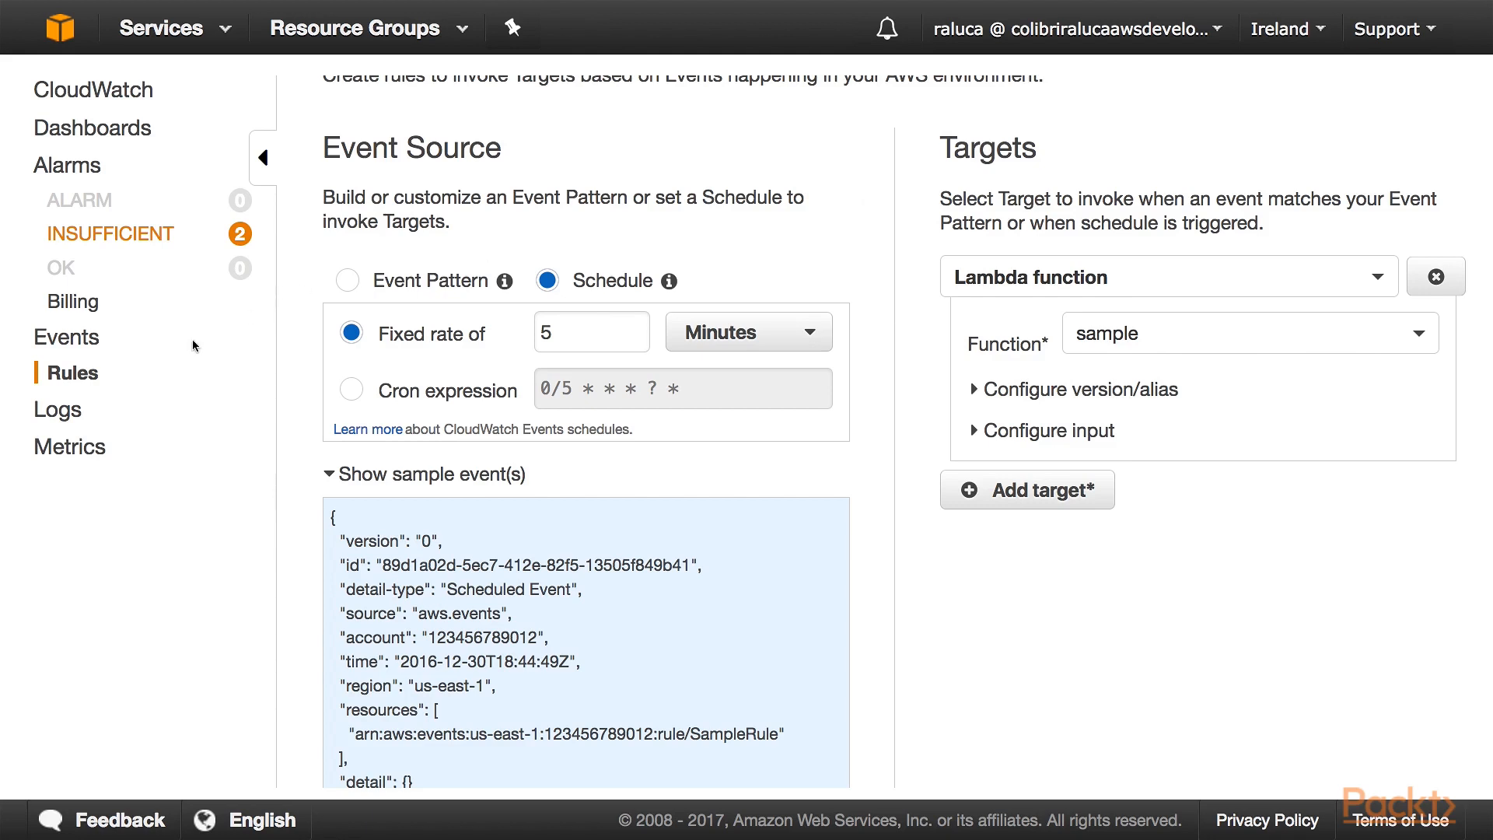
left_click(67, 412)
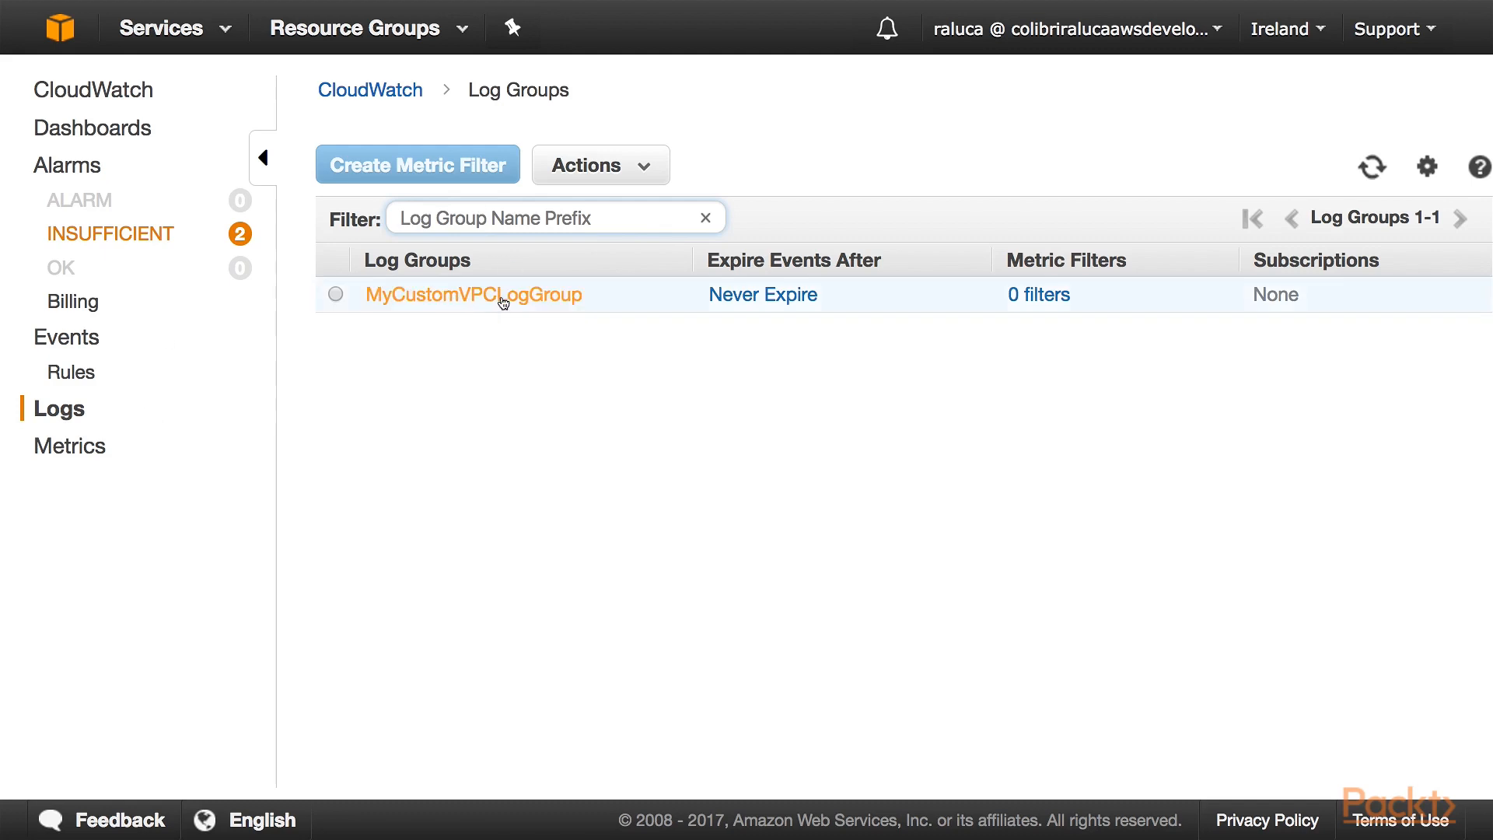
Step: View flow log events in the eni-da487a89-all stream of MyCustomVPCLogGroup
left_click(428, 299)
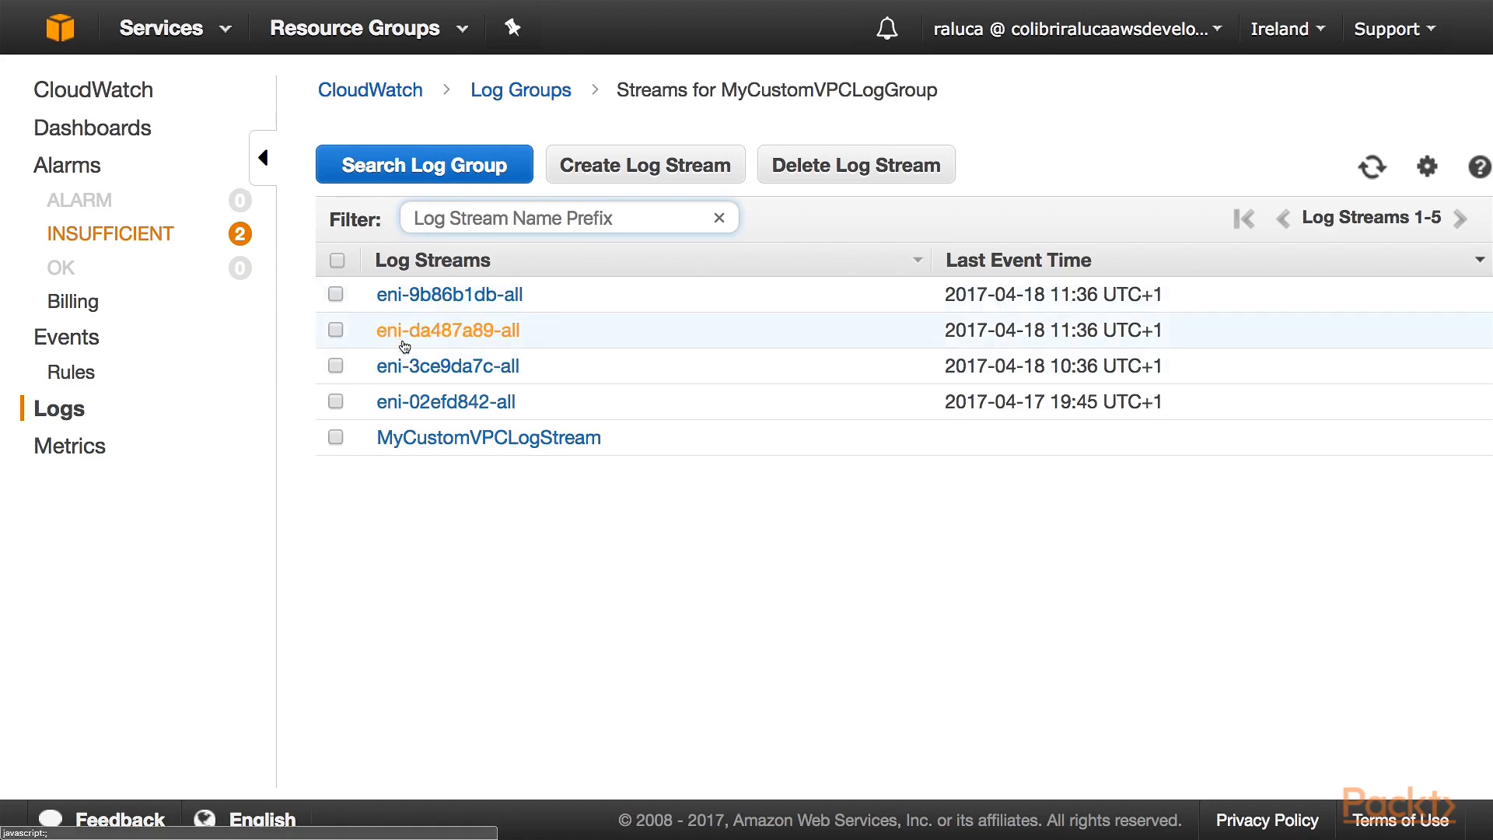
left_click(404, 339)
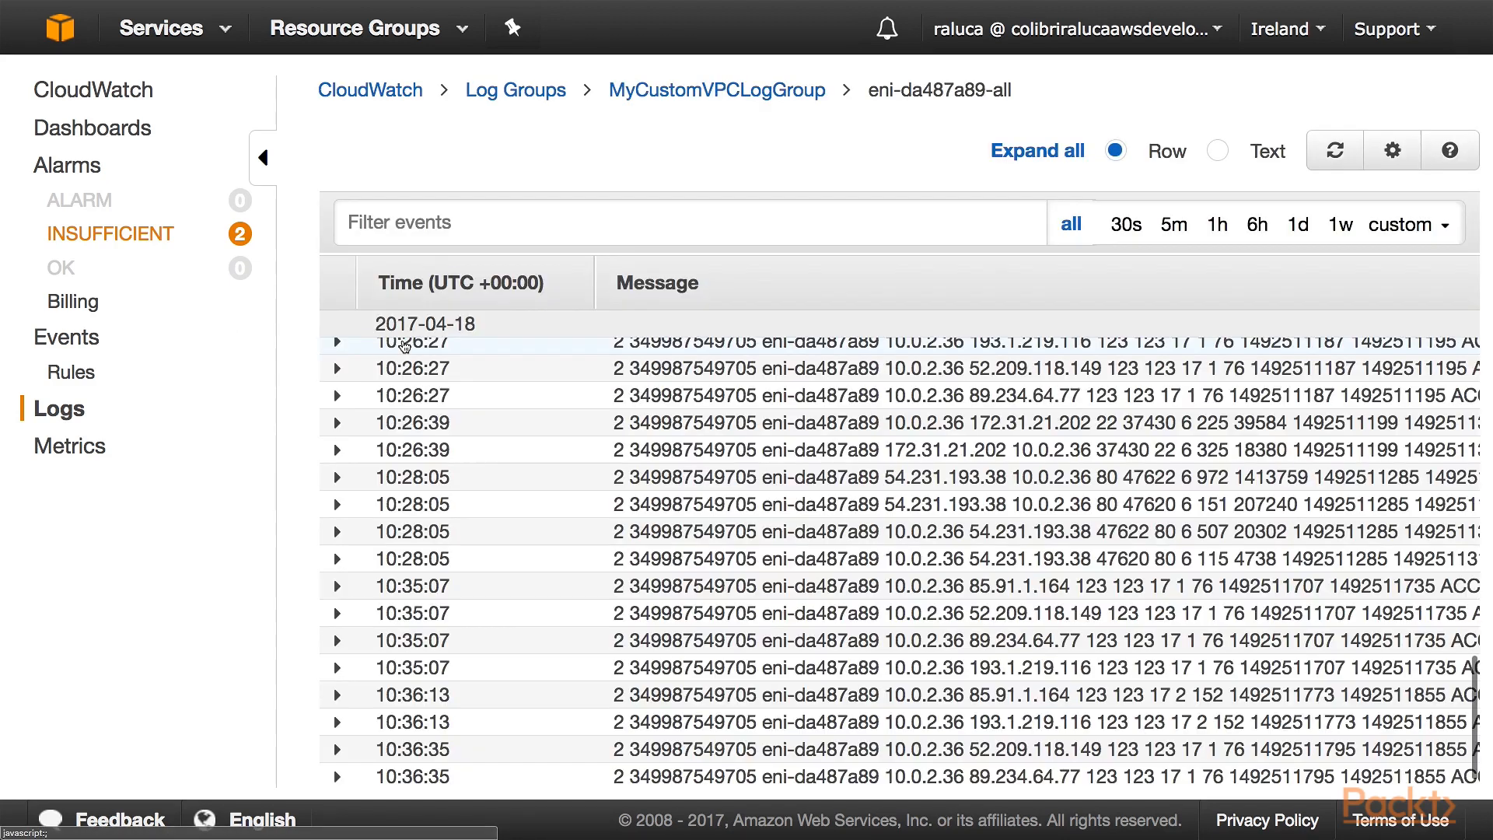
scroll(411, 428, "down", 2)
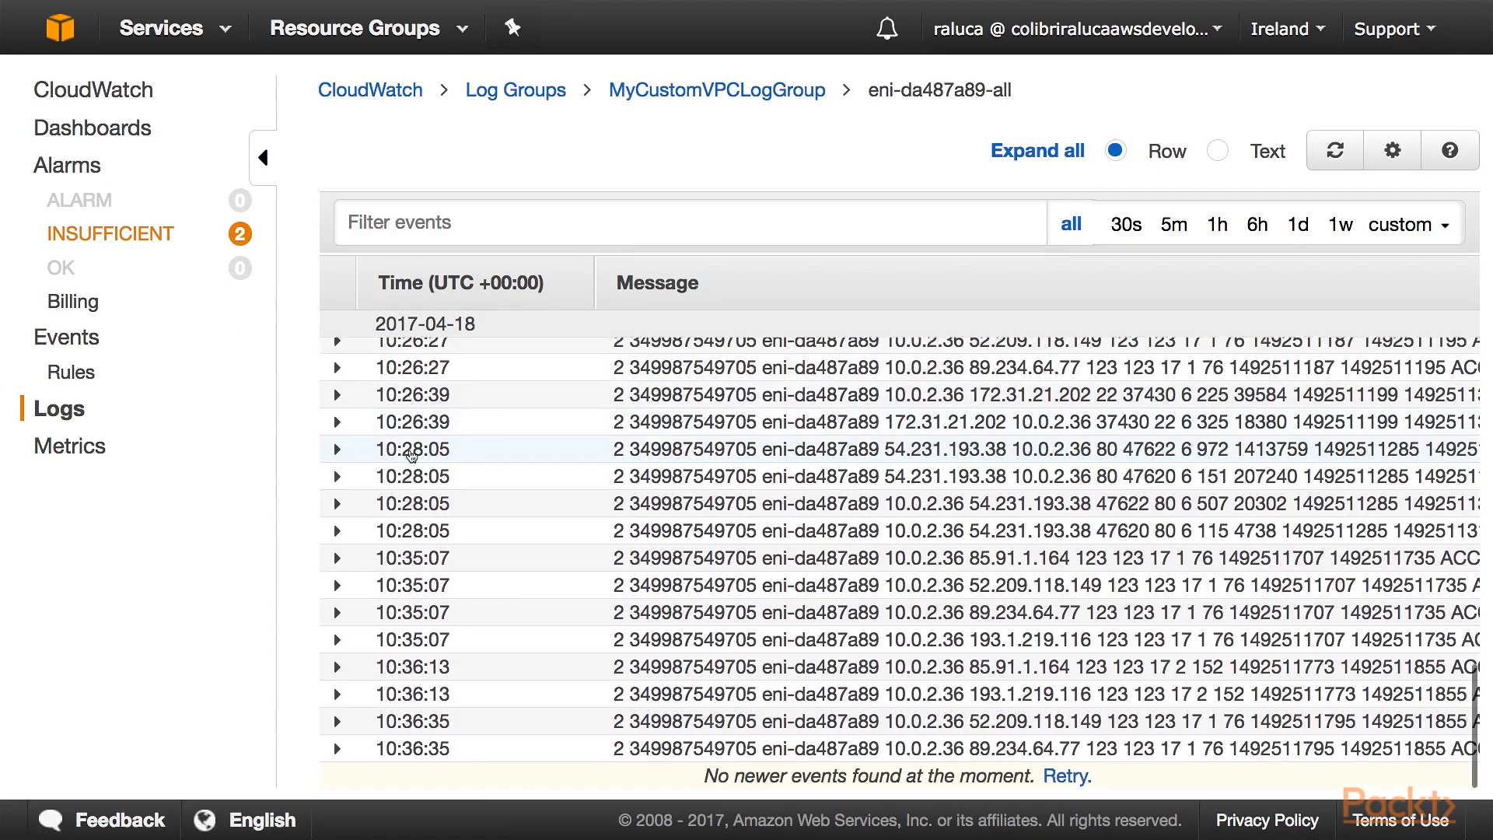